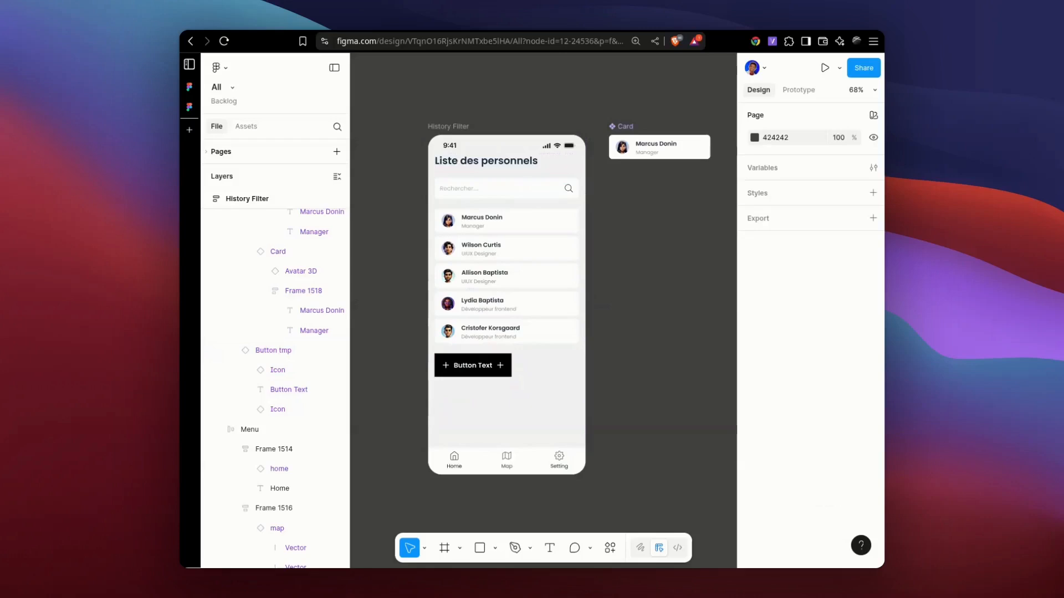
Select the Button tmp instance in the History Filter screen and check which type variants it offers.
drag(640, 251, 619, 251)
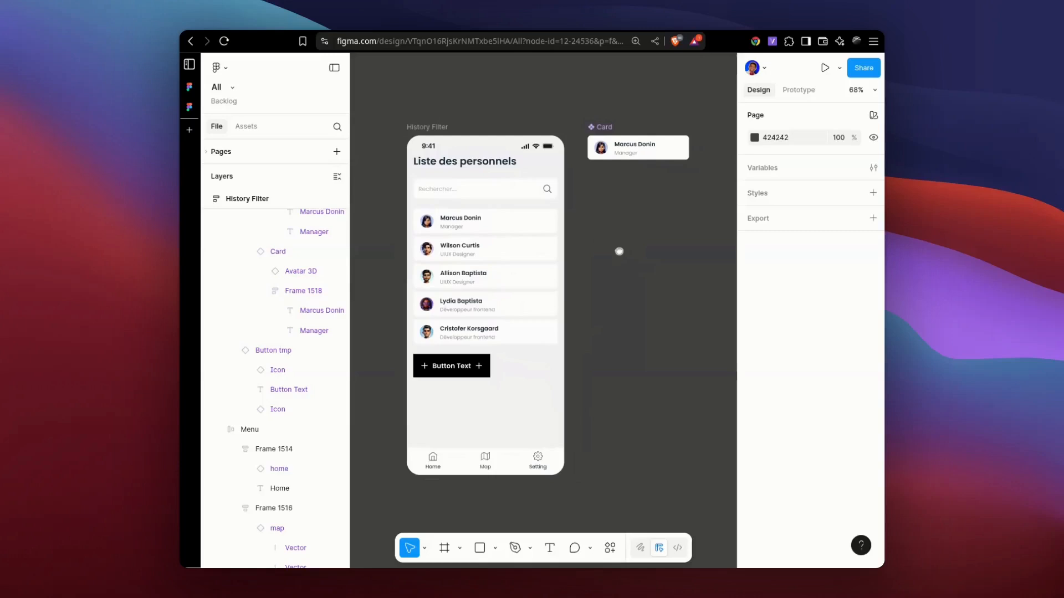
mouse_move(629, 271)
mouse_down()
mouse_move(646, 289)
mouse_move(624, 251)
mouse_up()
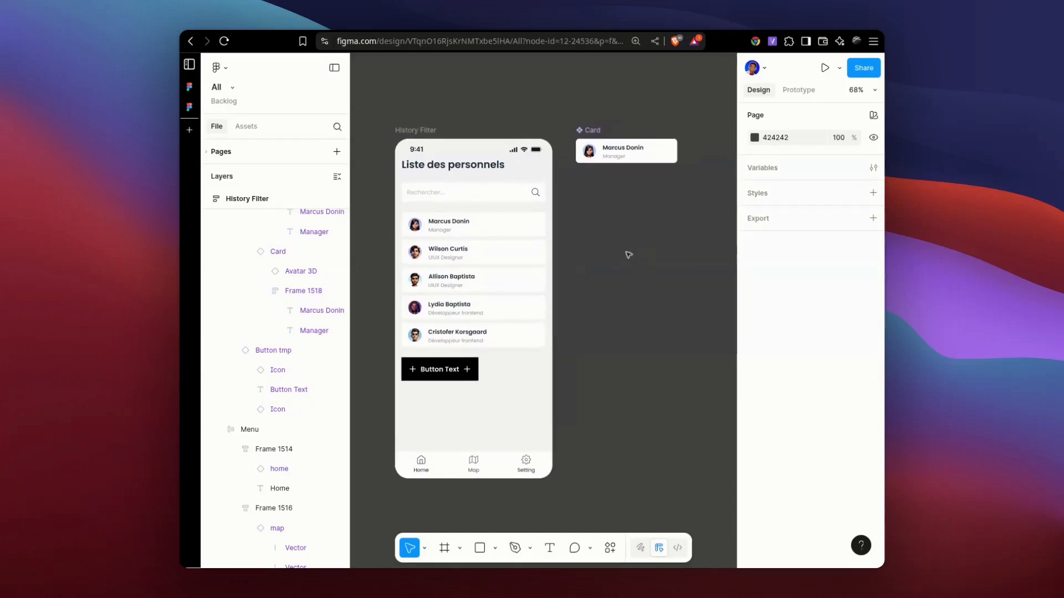
drag(617, 252, 613, 244)
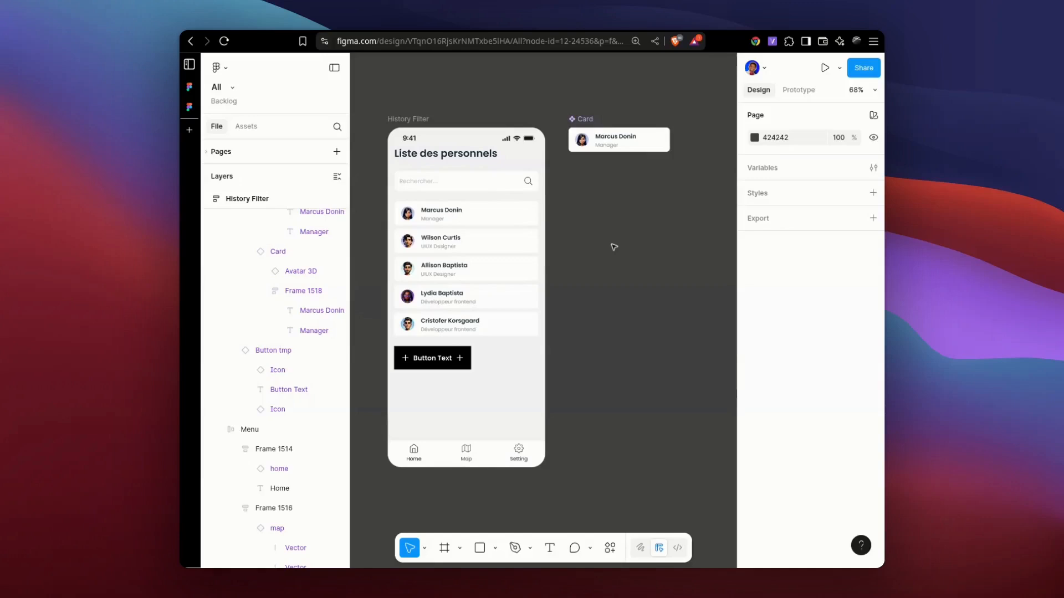
double_click(428, 359)
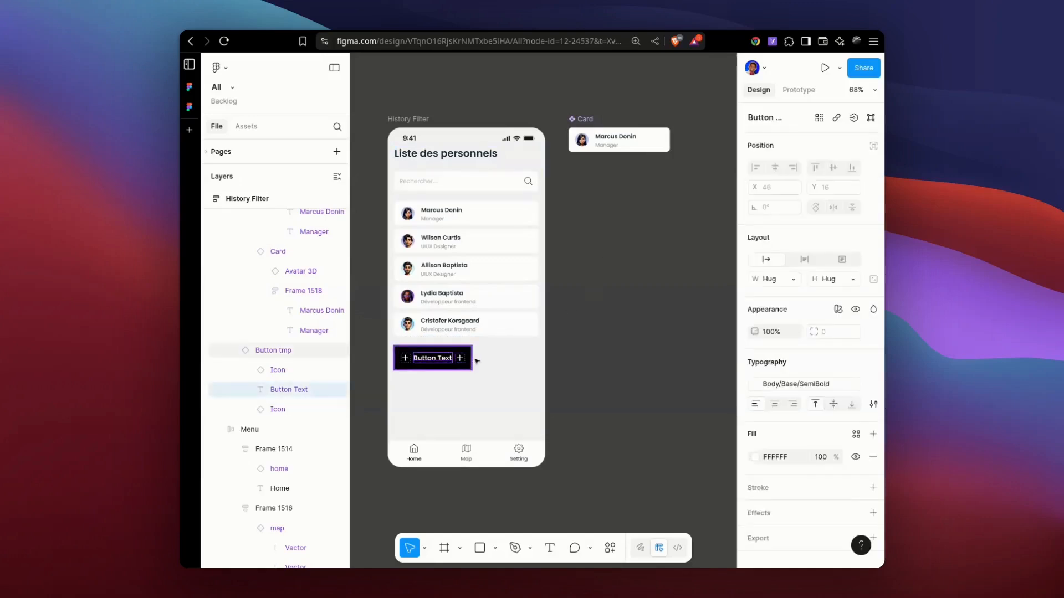
key(Escape)
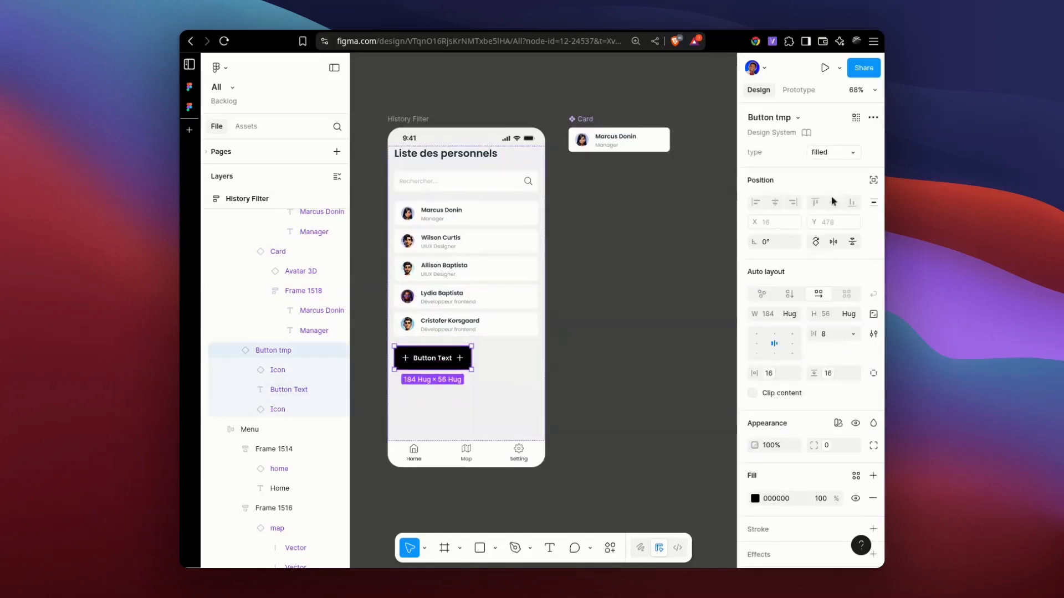
click(851, 154)
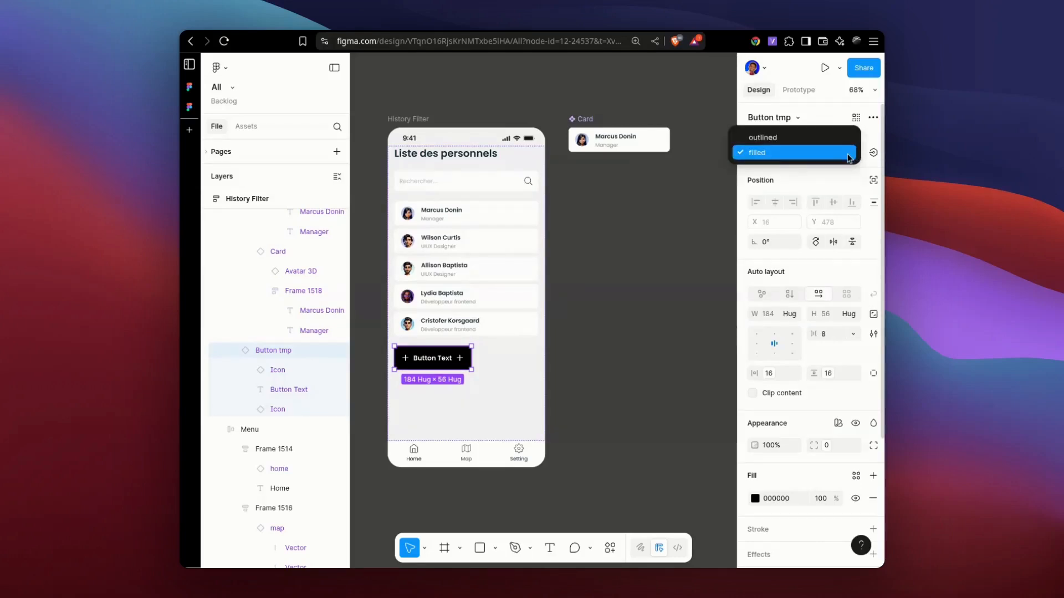
click(852, 156)
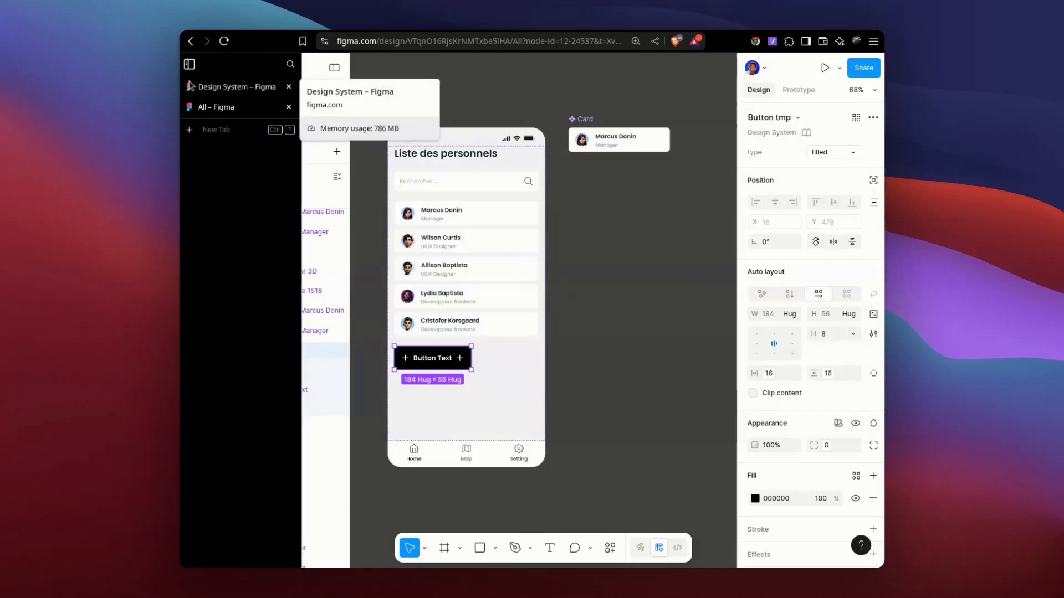
Review the Button tmp component set in the Design System file against its instance in the All file.
click(223, 88)
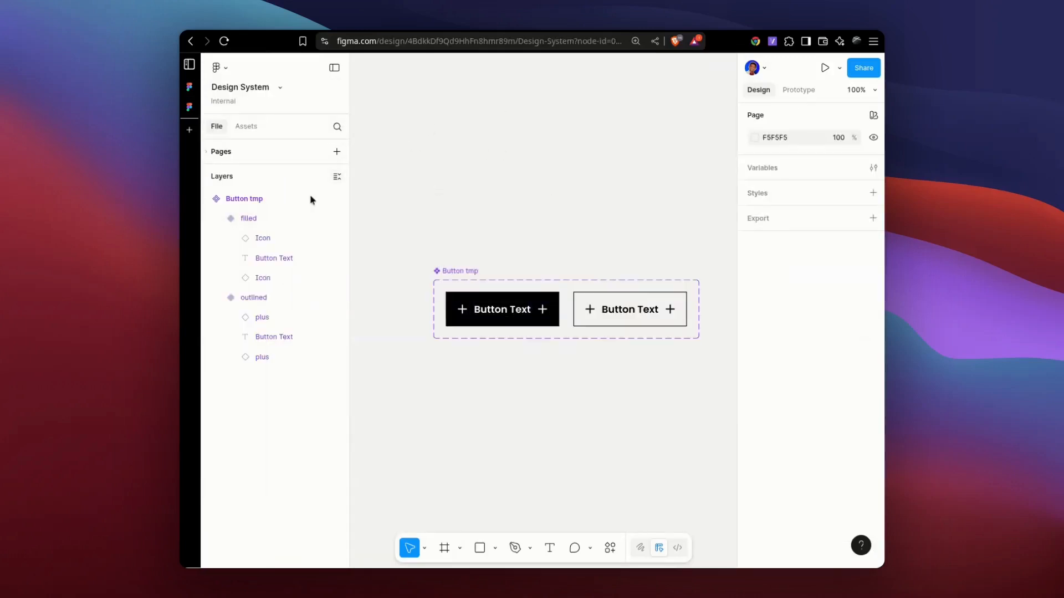
drag(613, 212, 543, 206)
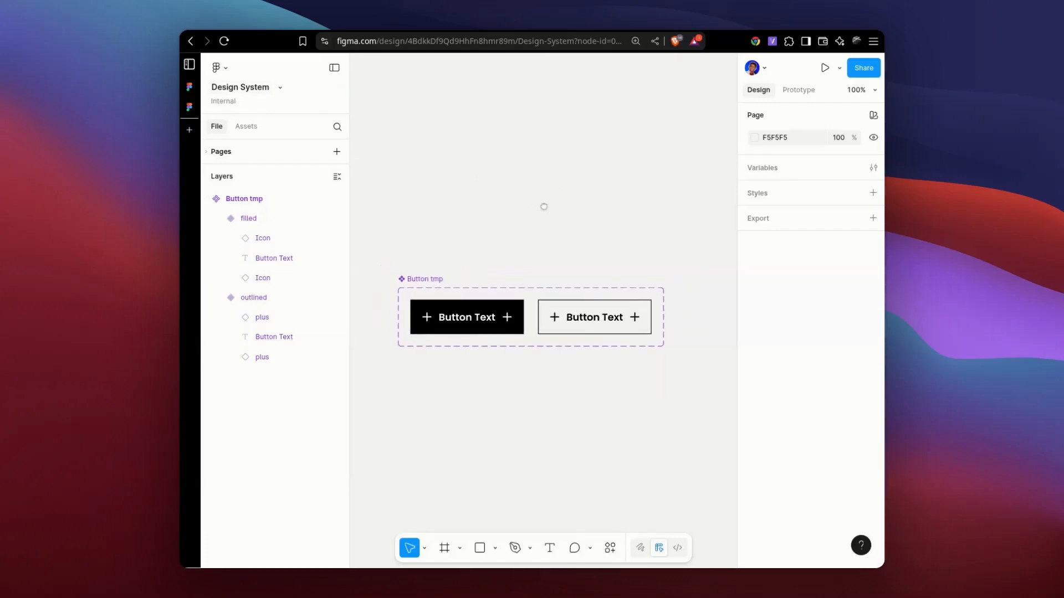
click(217, 107)
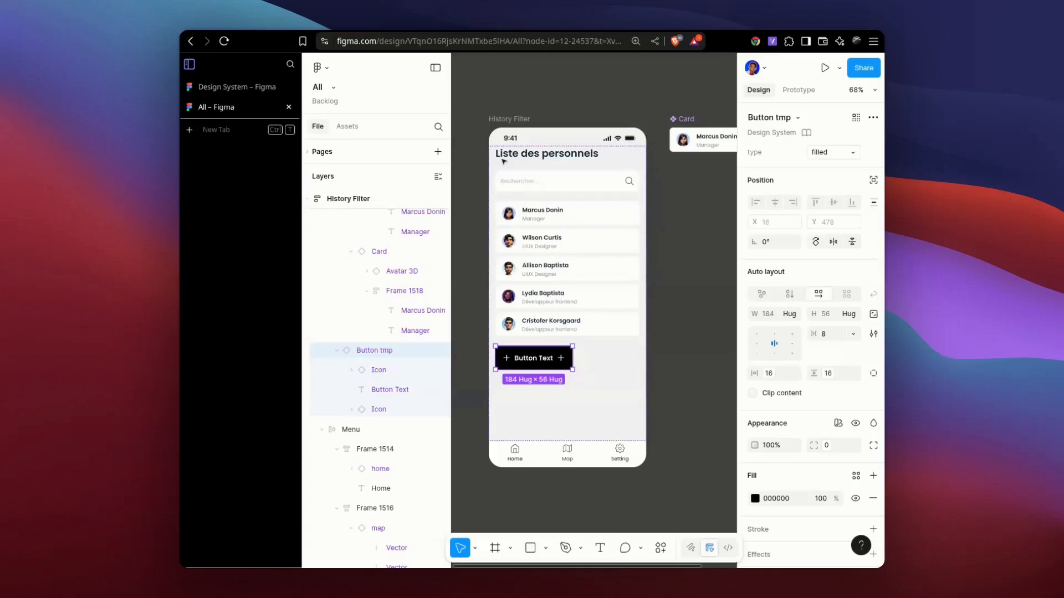
click(232, 87)
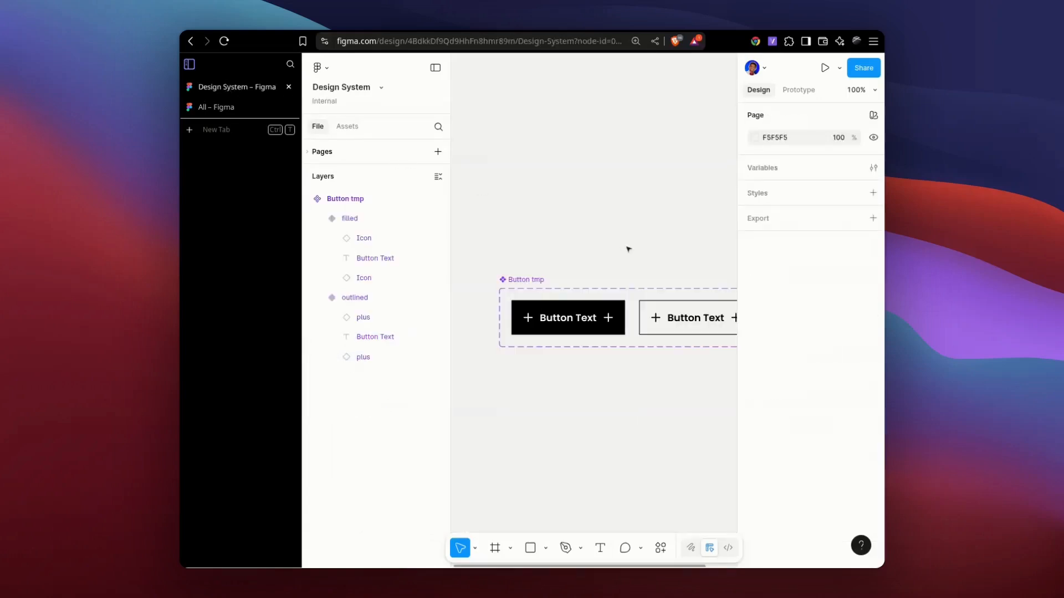
drag(656, 205, 618, 201)
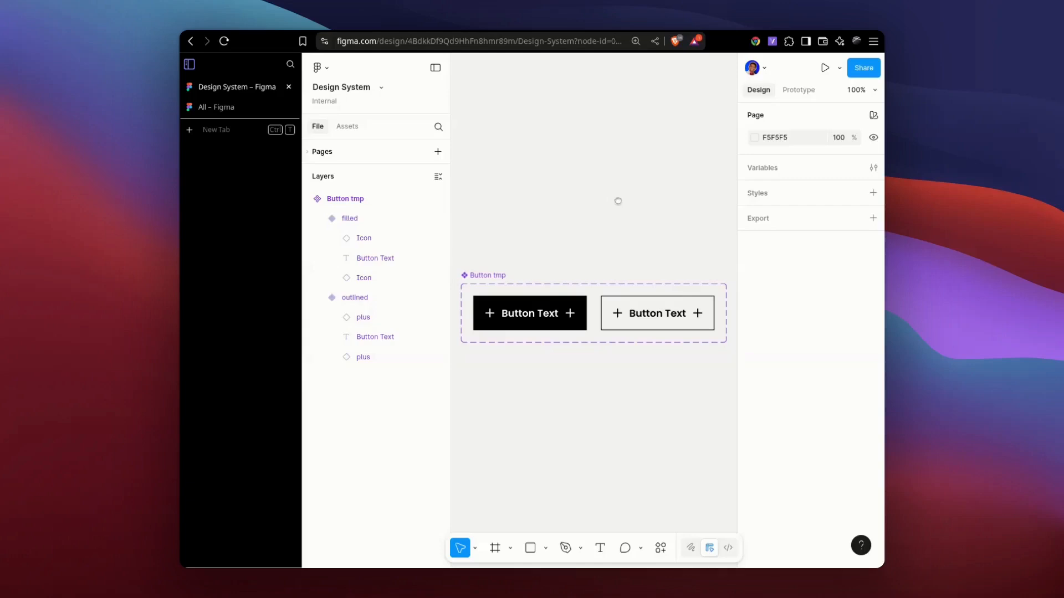
click(233, 107)
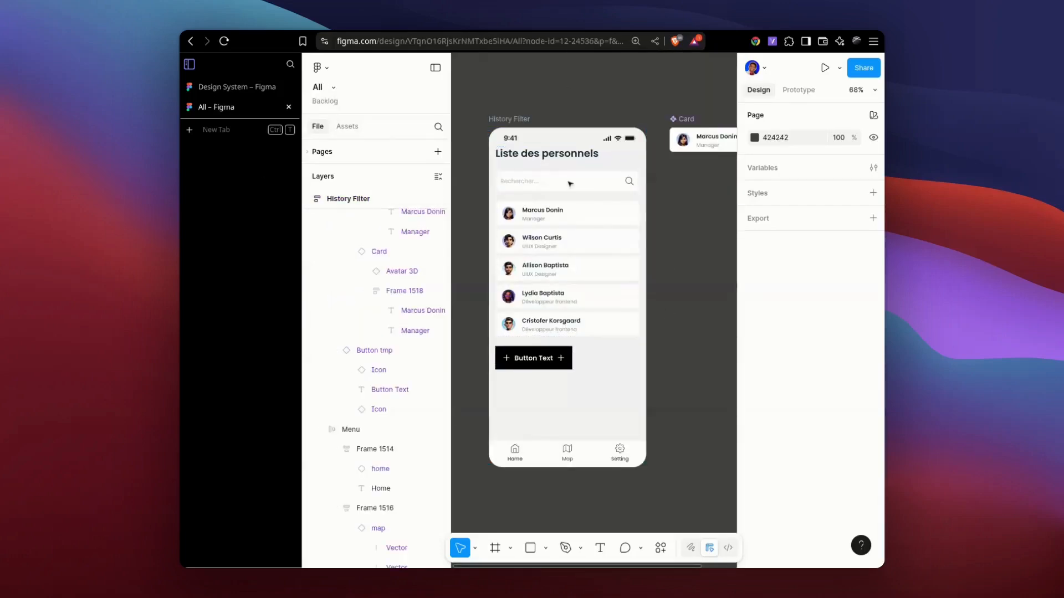
click(188, 65)
click(189, 65)
In the Design System file, delete both plus icons from the filled variant of Button tmp.
click(214, 87)
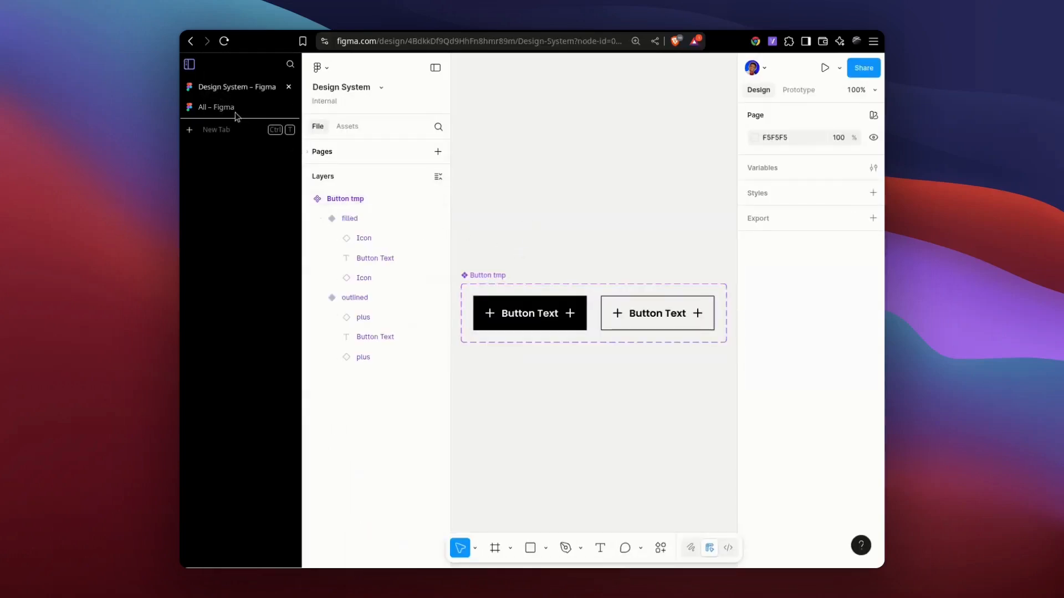
click(189, 64)
double_click(428, 314)
click(469, 313)
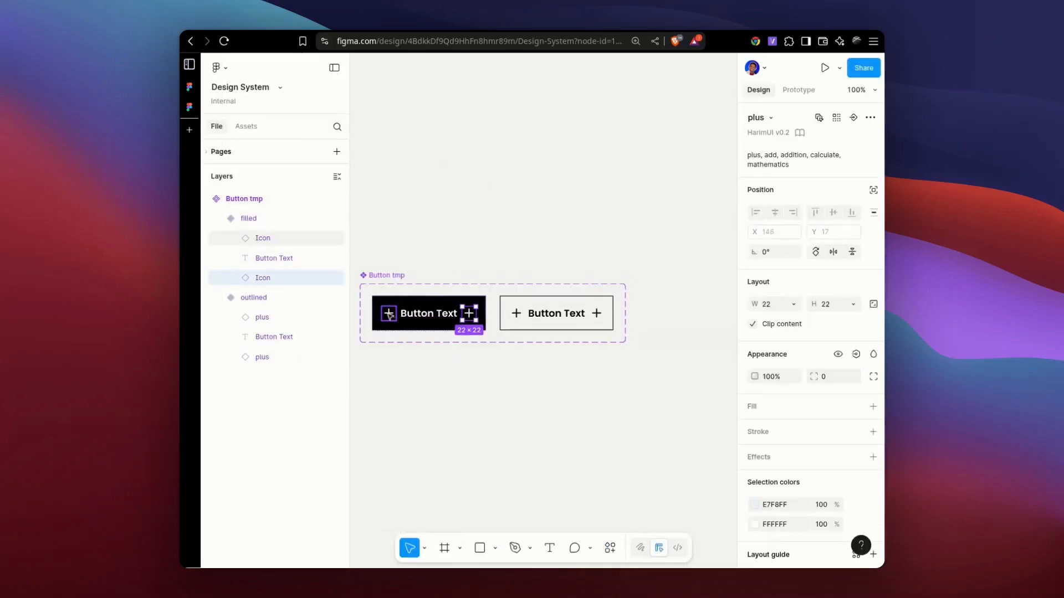
shift+click(389, 314)
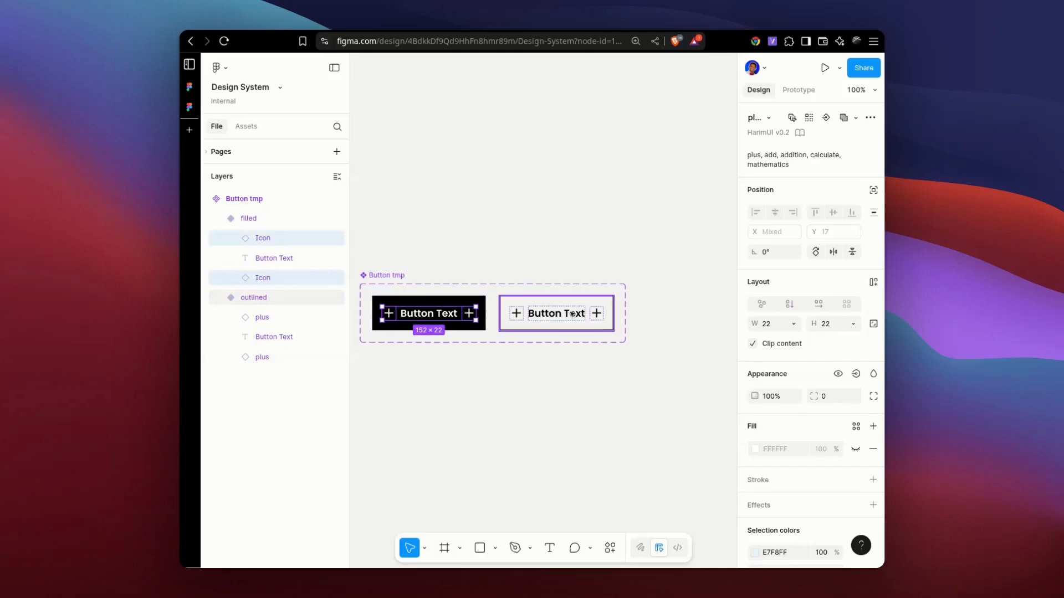
key(Delete)
Delete both plus icons from the outlined variant of Button tmp.
double_click(533, 313)
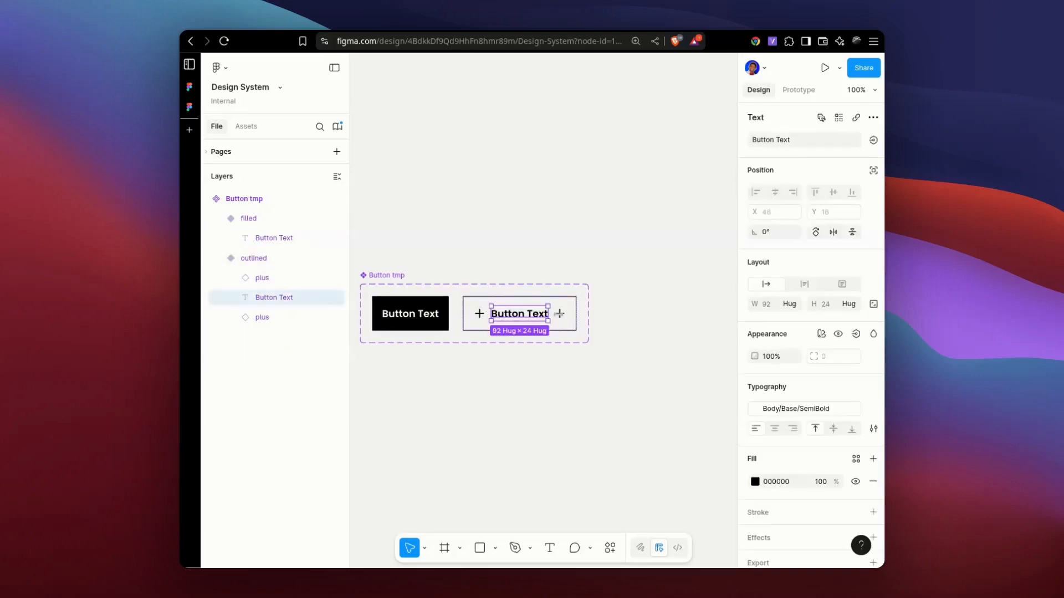
click(561, 317)
shift+click(482, 313)
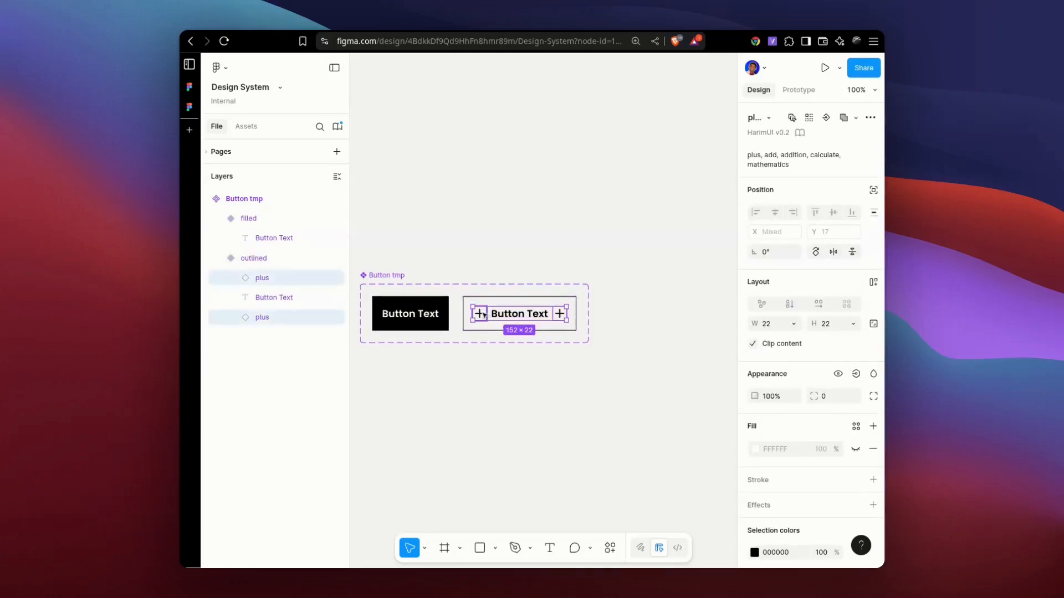
key(Delete)
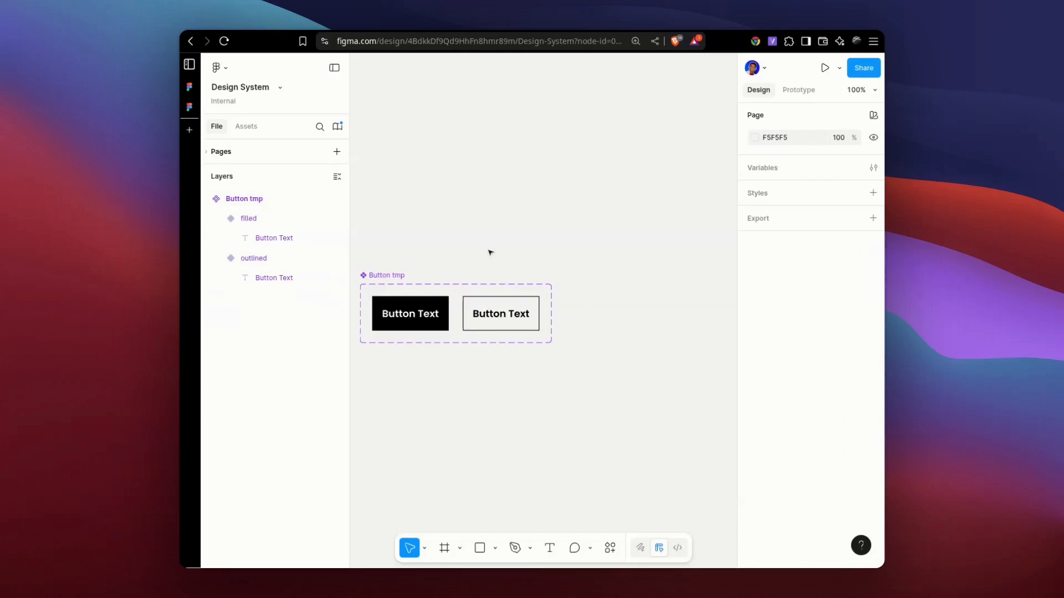
Publish the modified Button tmp component to the Design System library.
key(super+k)
text(pub)
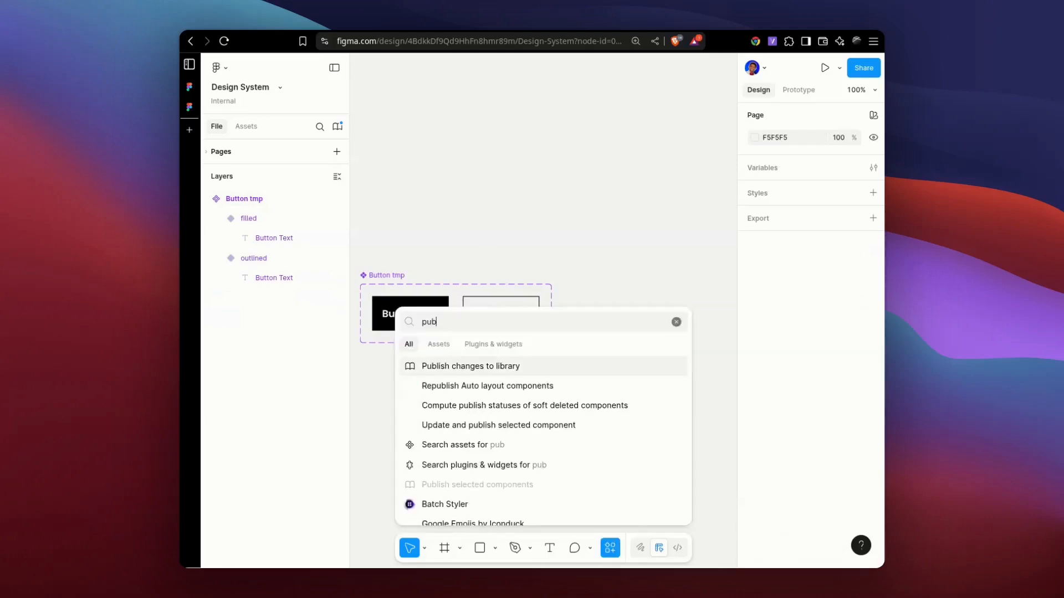
text(lis)
key(Return)
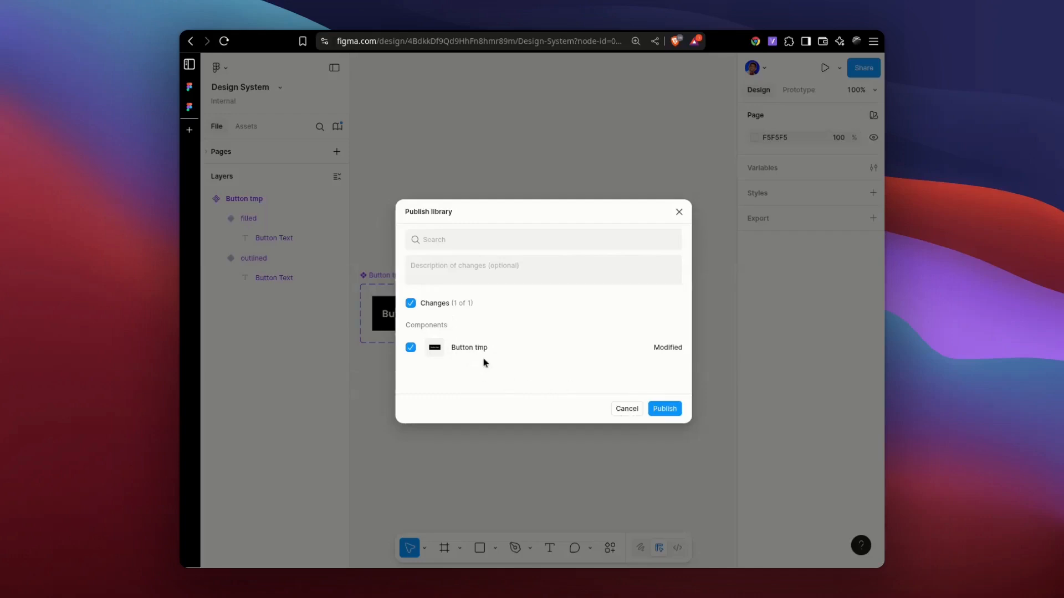
click(664, 410)
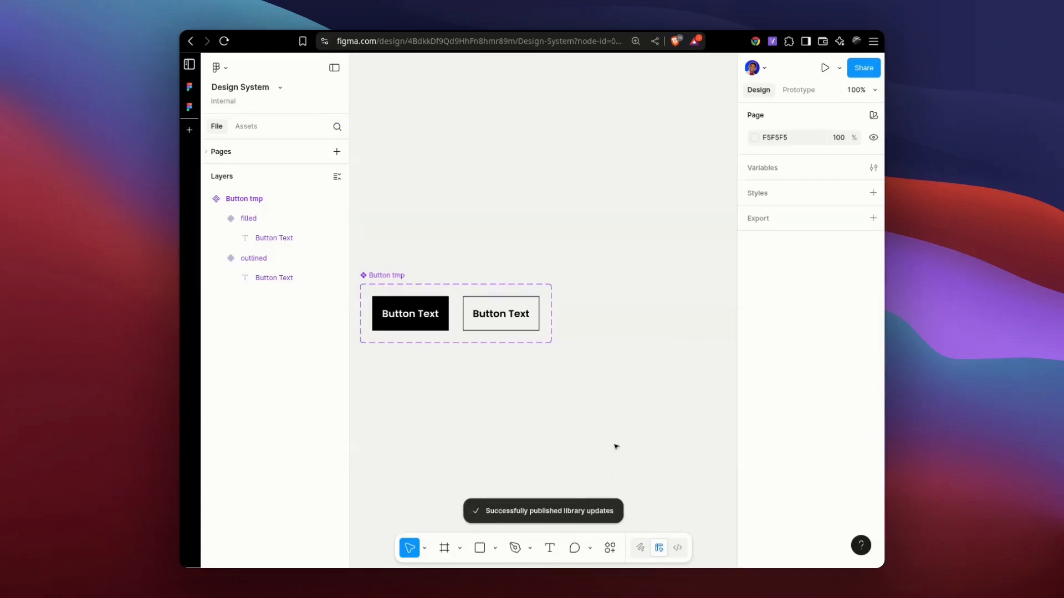
Apply all Design System library updates in the All file and check the Button tmp instance in the History Filter screen.
key(ctrl+Tab)
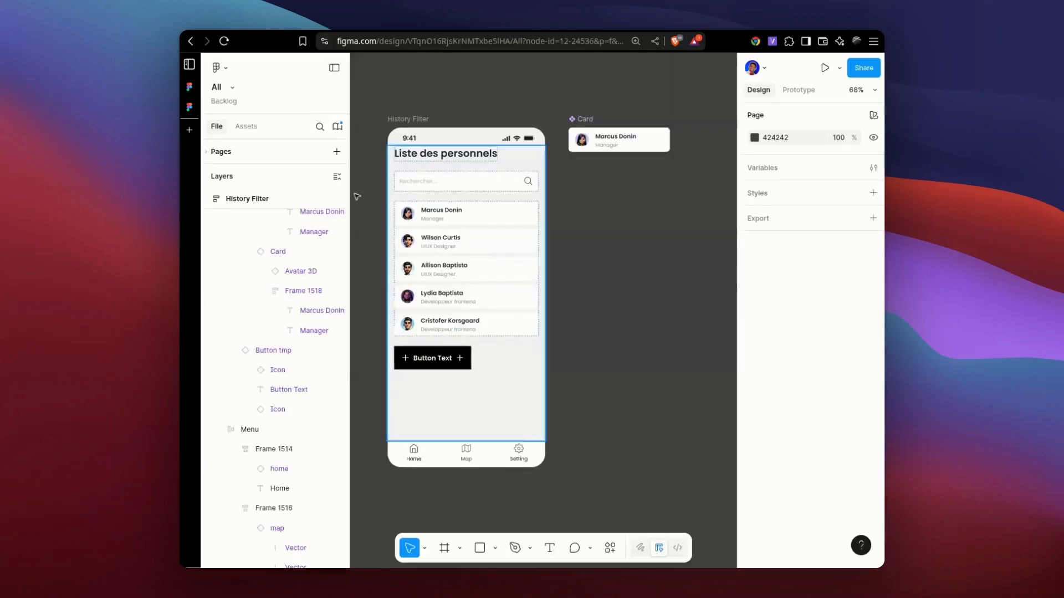
click(337, 126)
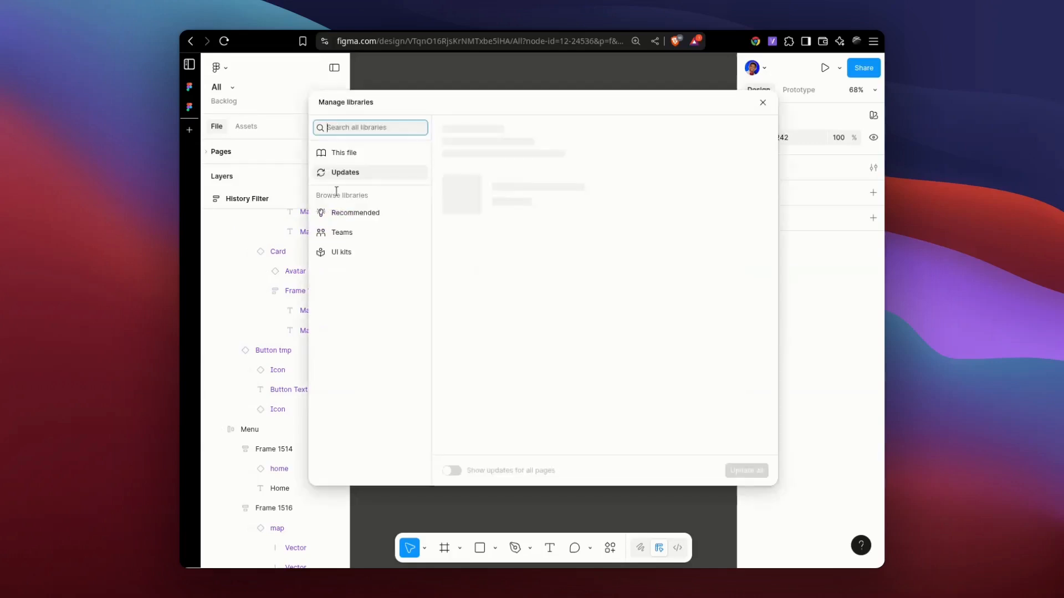
click(340, 176)
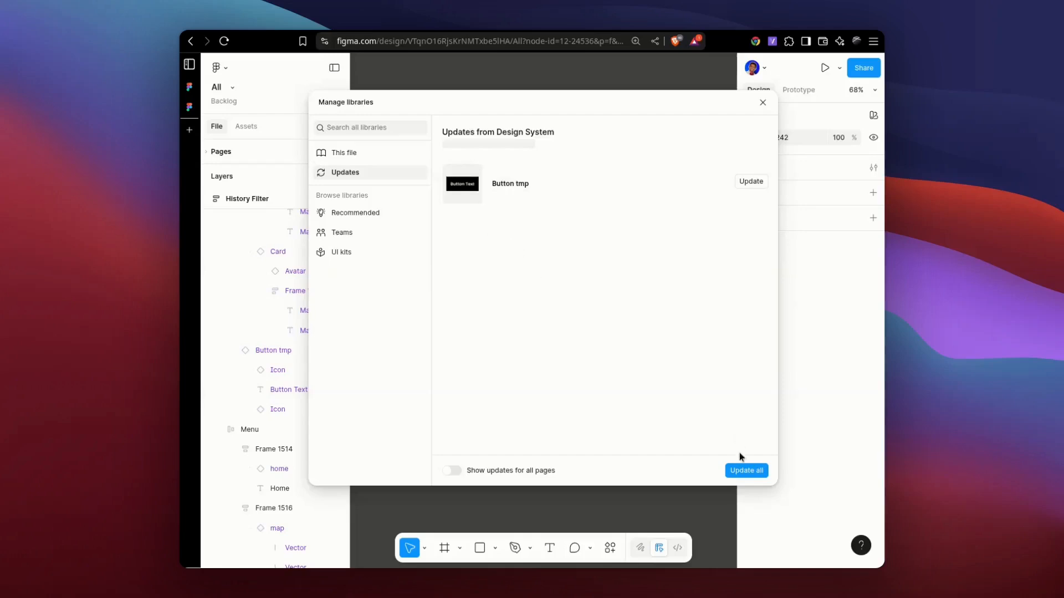
click(743, 471)
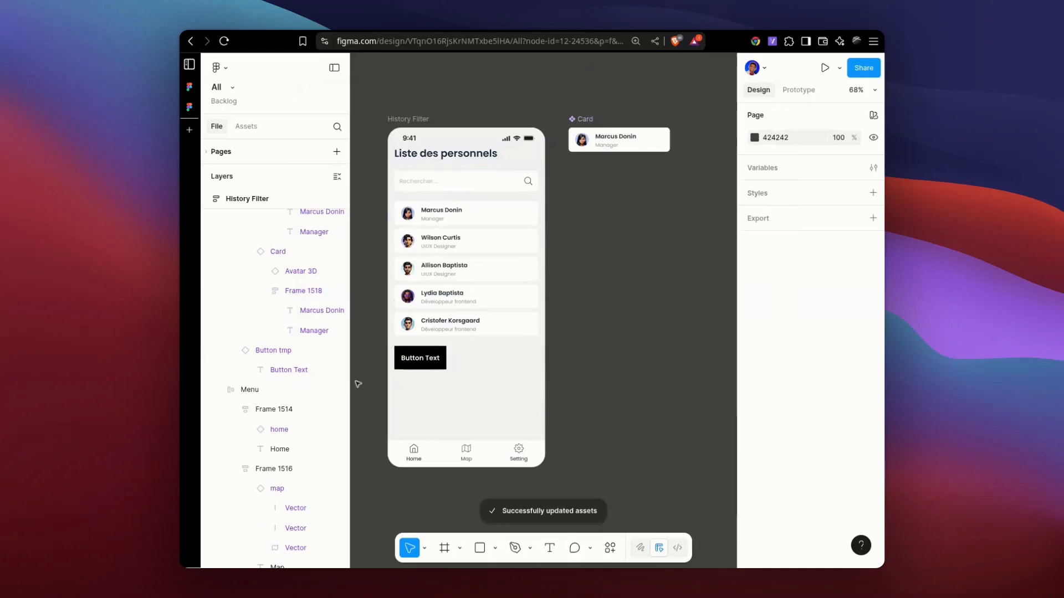
click(436, 356)
click(436, 356)
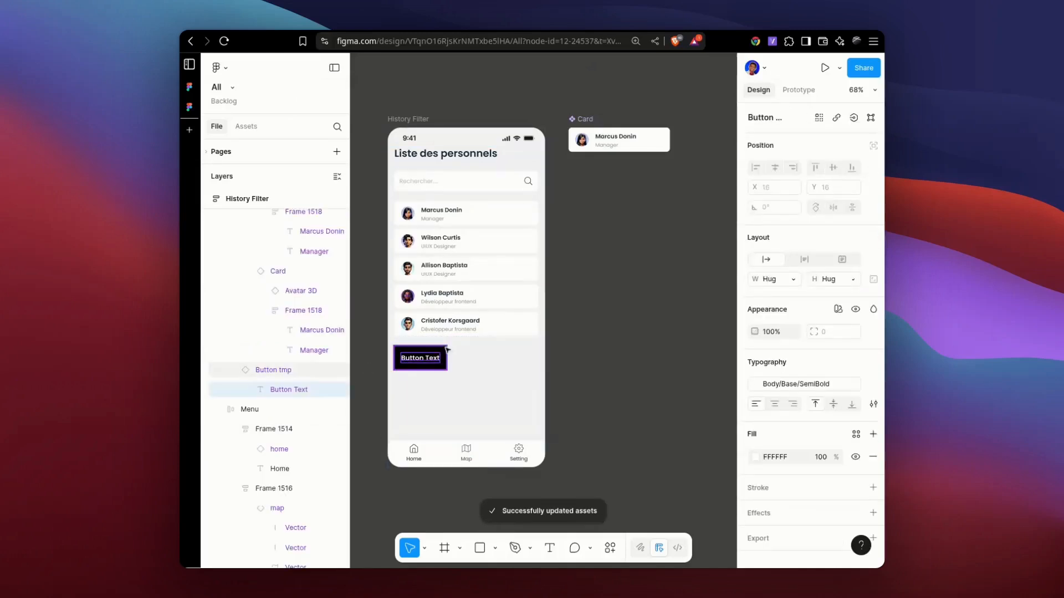
click(610, 344)
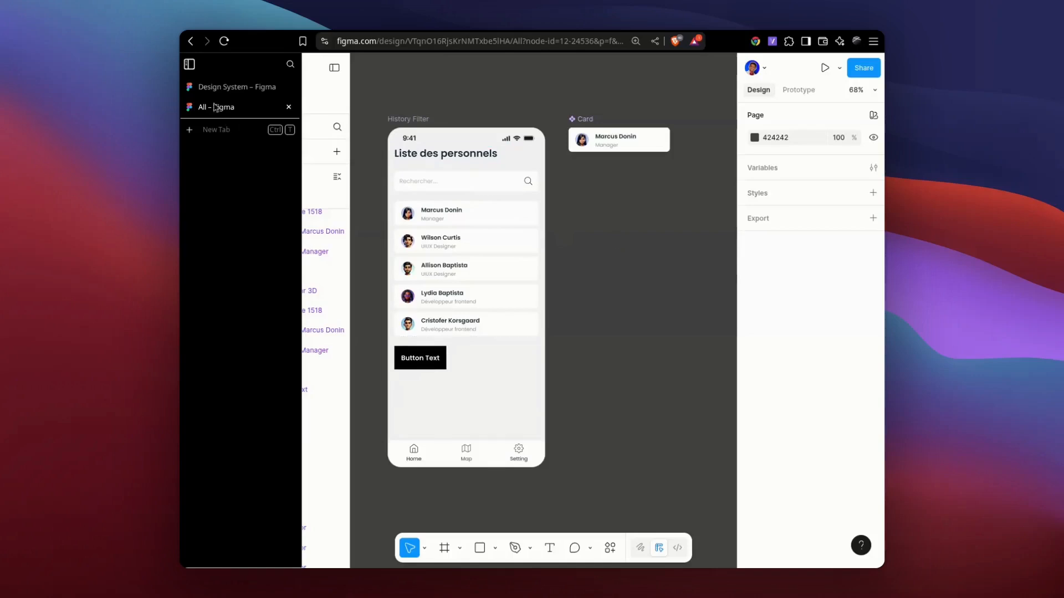
Return to the Design System file and add a third variant to Button tmp based on the outlined one.
click(221, 87)
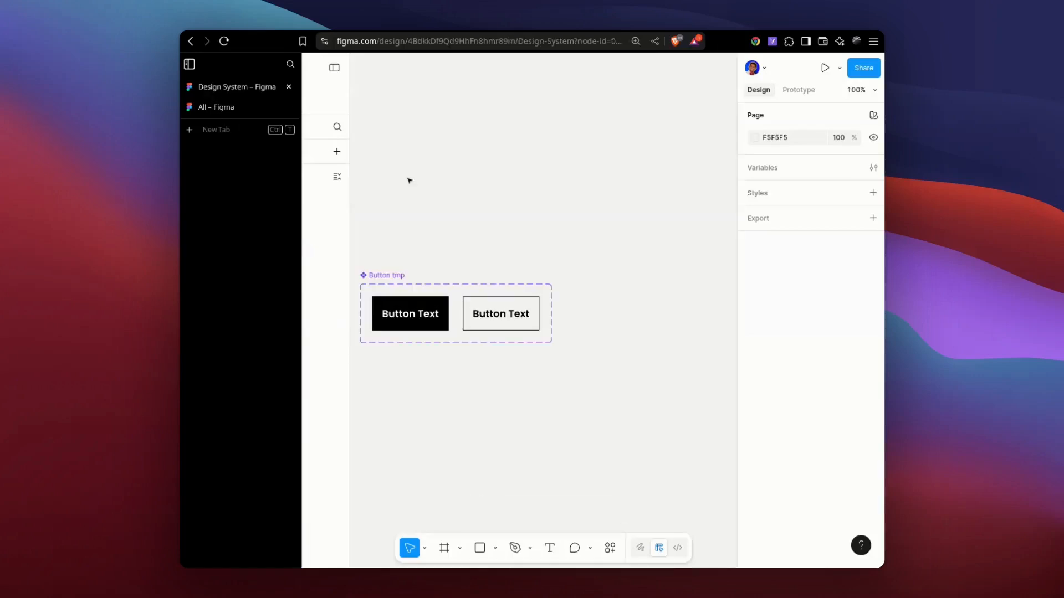
ctrl+click(424, 313)
click(496, 332)
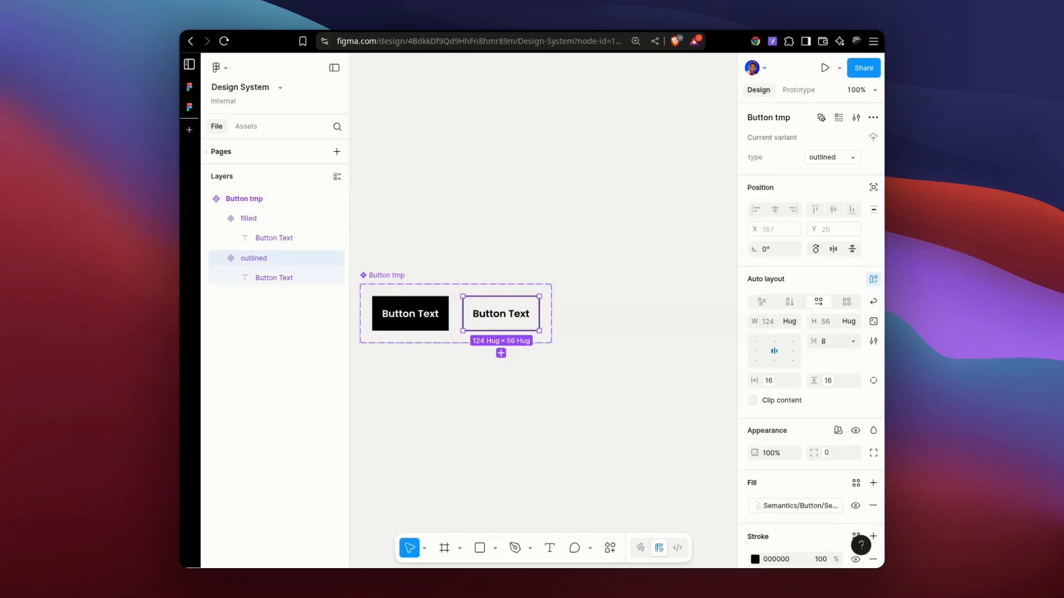
click(501, 353)
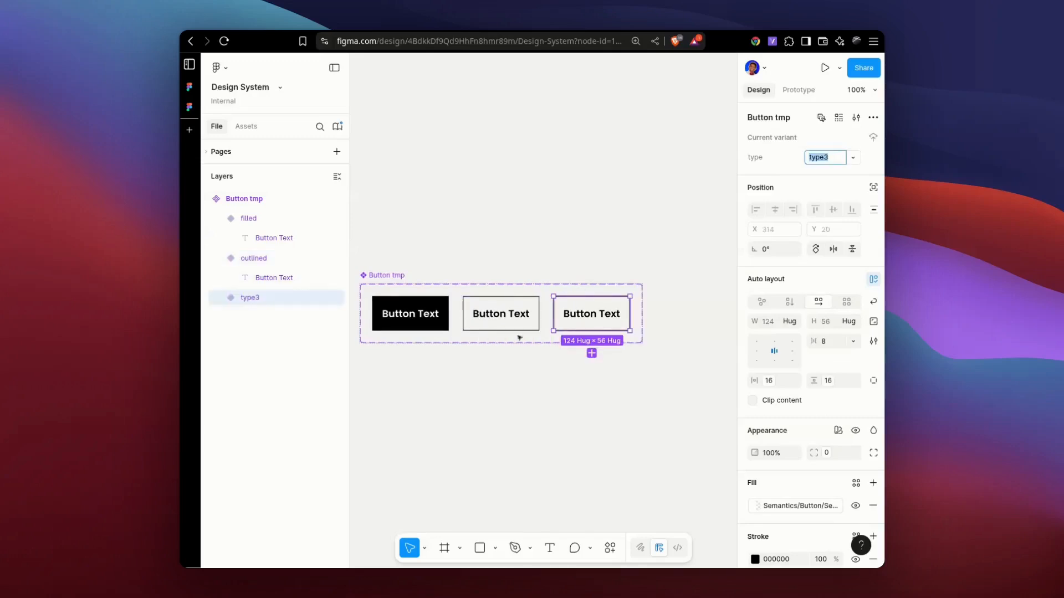
click(537, 401)
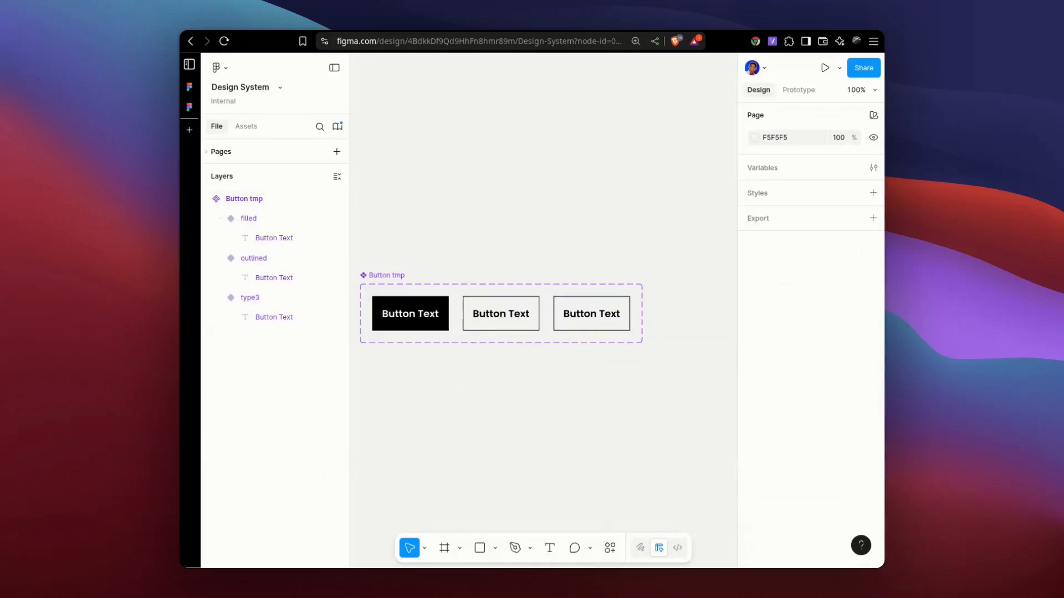
Compare the three Button tmp variants and set the third variant's type to outlined.
click(530, 332)
click(409, 324)
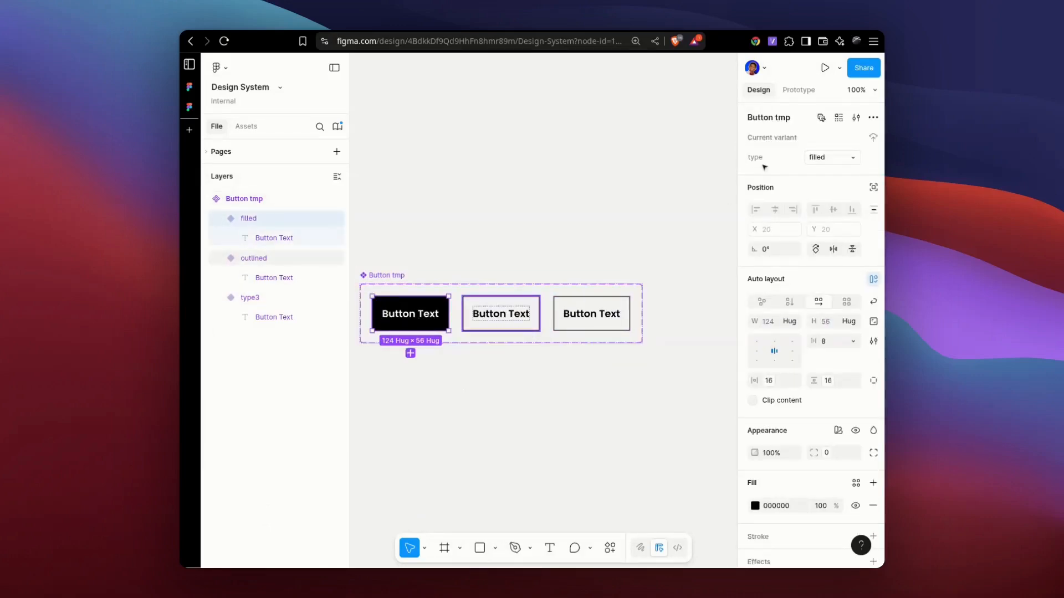
click(524, 326)
click(589, 330)
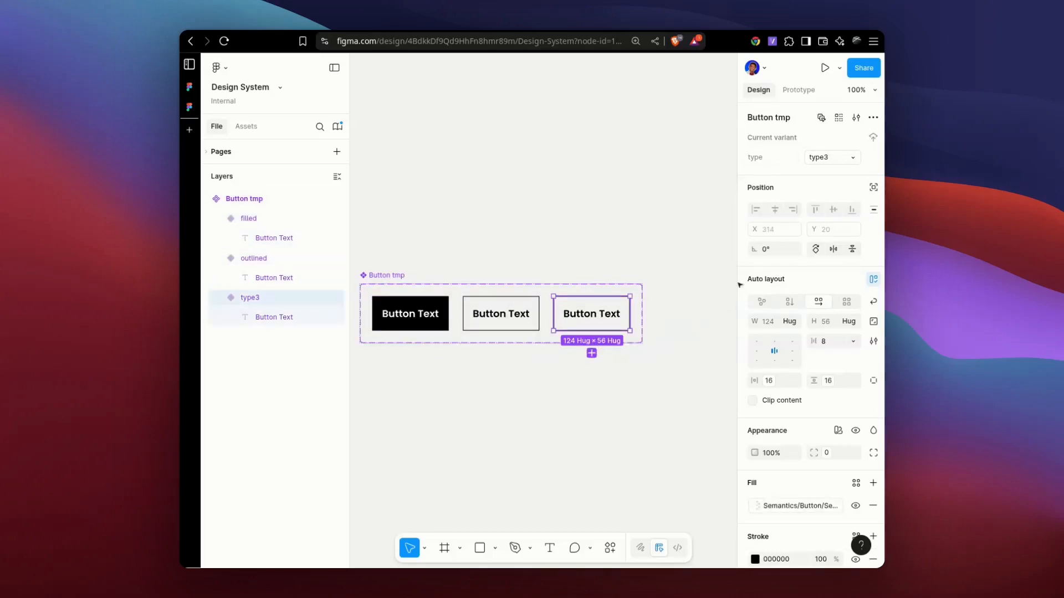
click(853, 161)
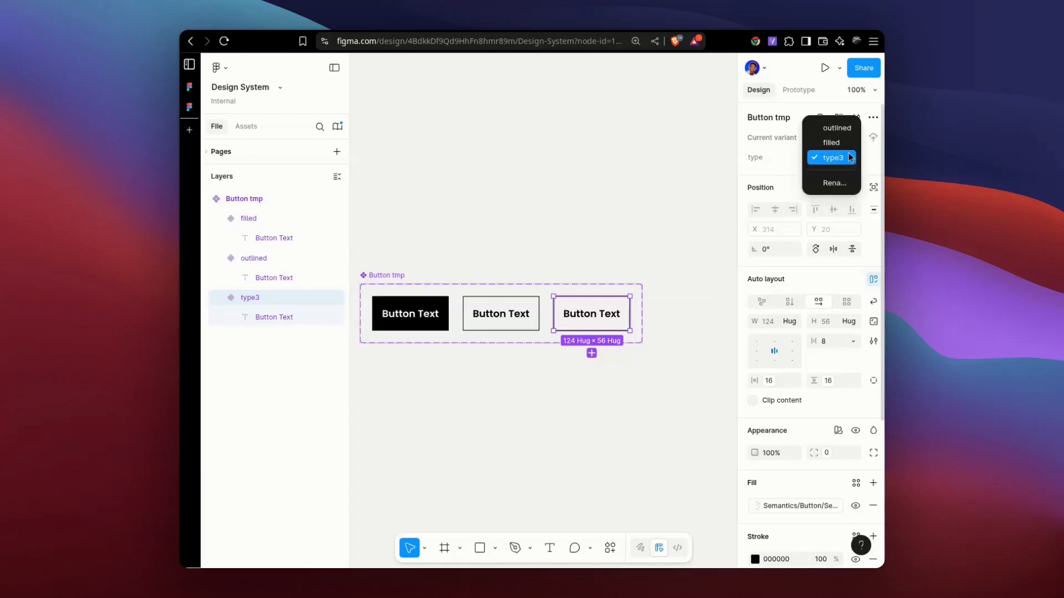
click(835, 128)
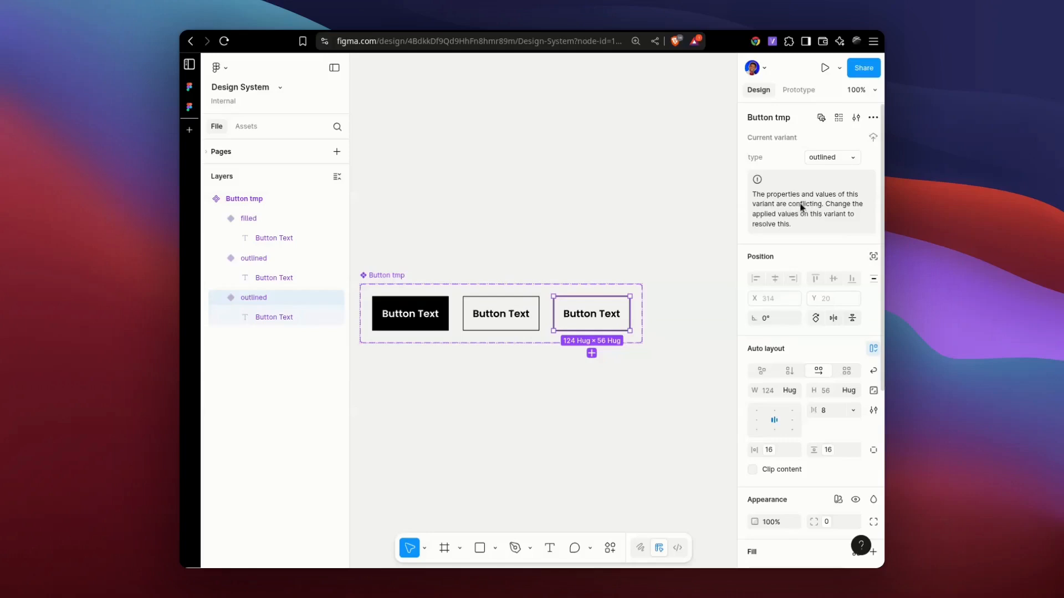
Remove the stroke from the third Button tmp variant.
click(501, 314)
click(560, 324)
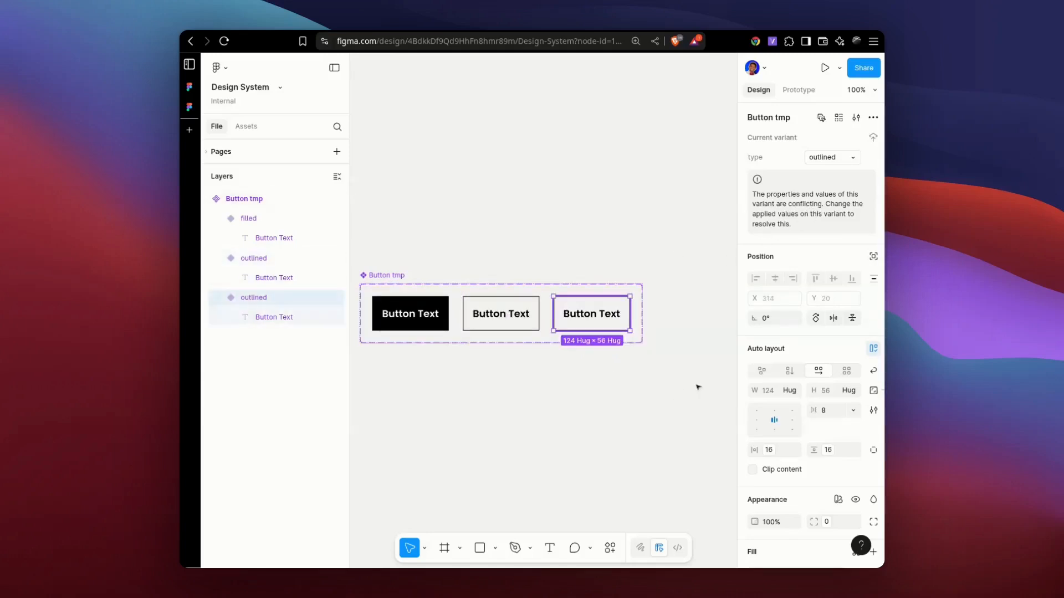
scroll(831, 421, down, 4)
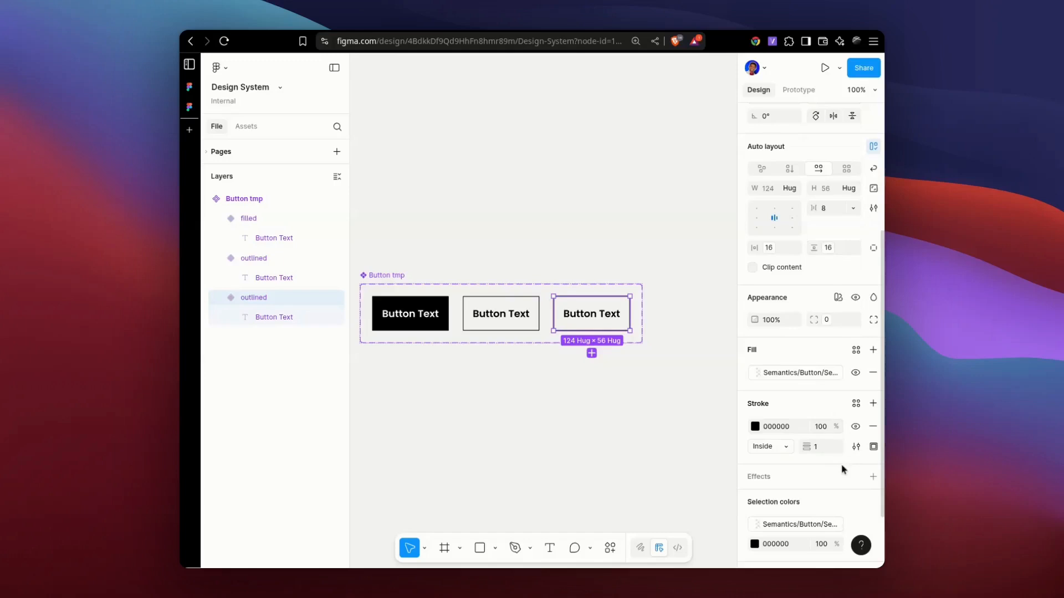
click(873, 426)
click(526, 397)
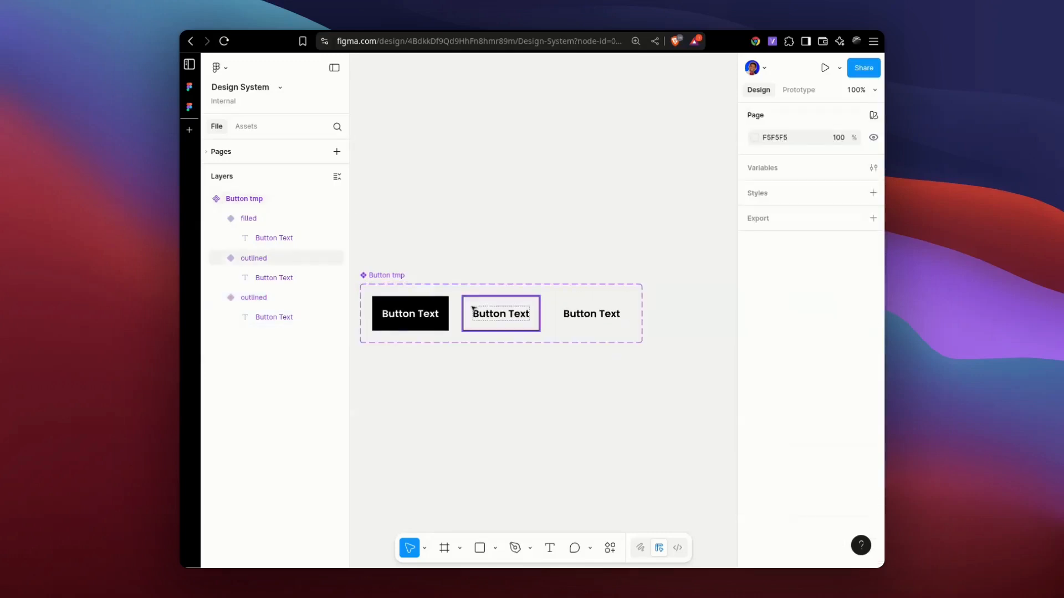
Examine the type values and conflict notice of the two variants that share the outlined type.
click(535, 324)
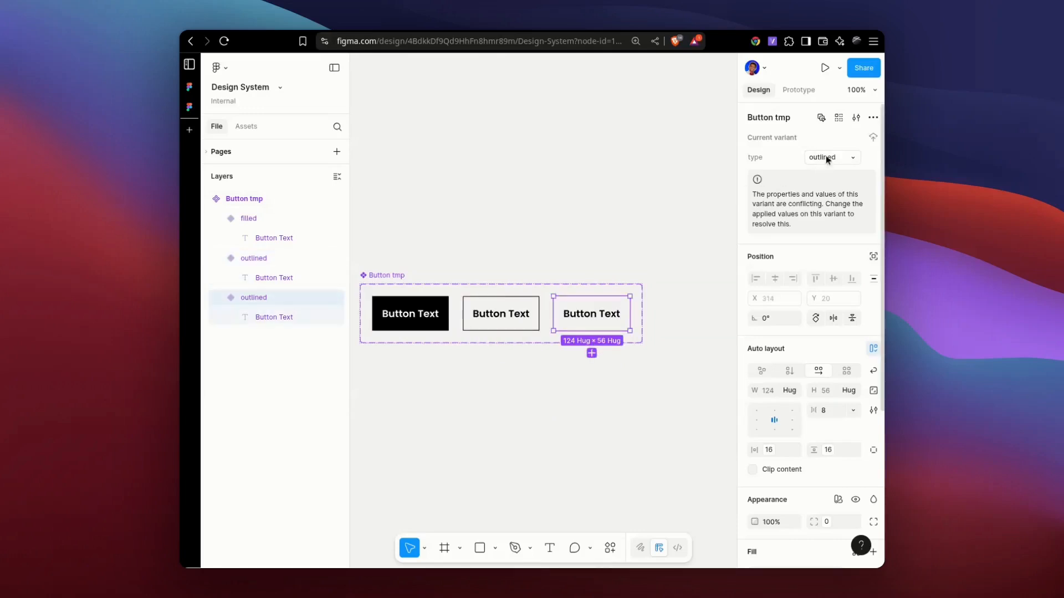
click(577, 311)
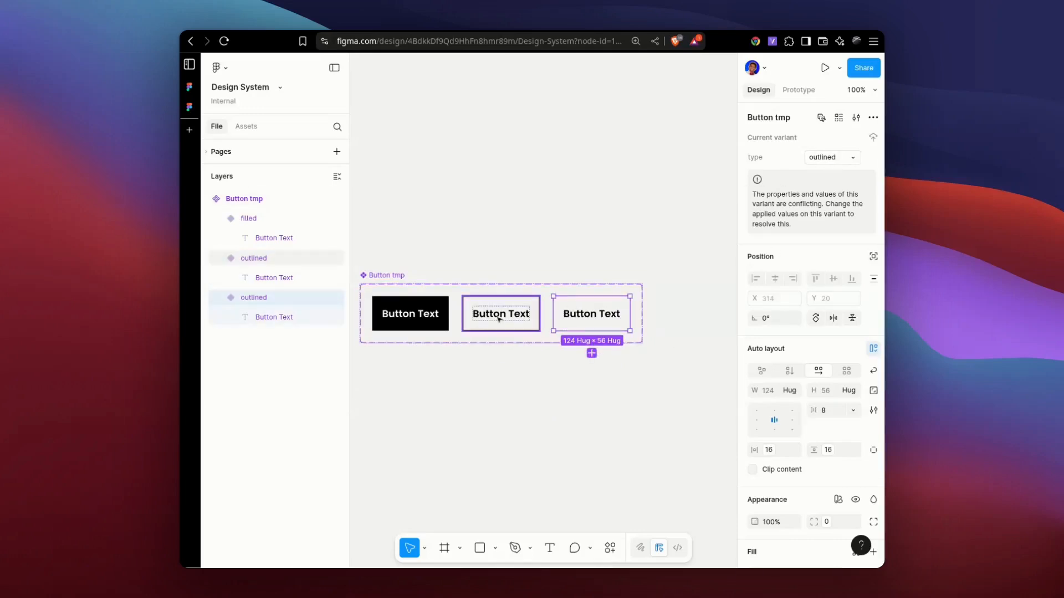
click(516, 244)
click(571, 313)
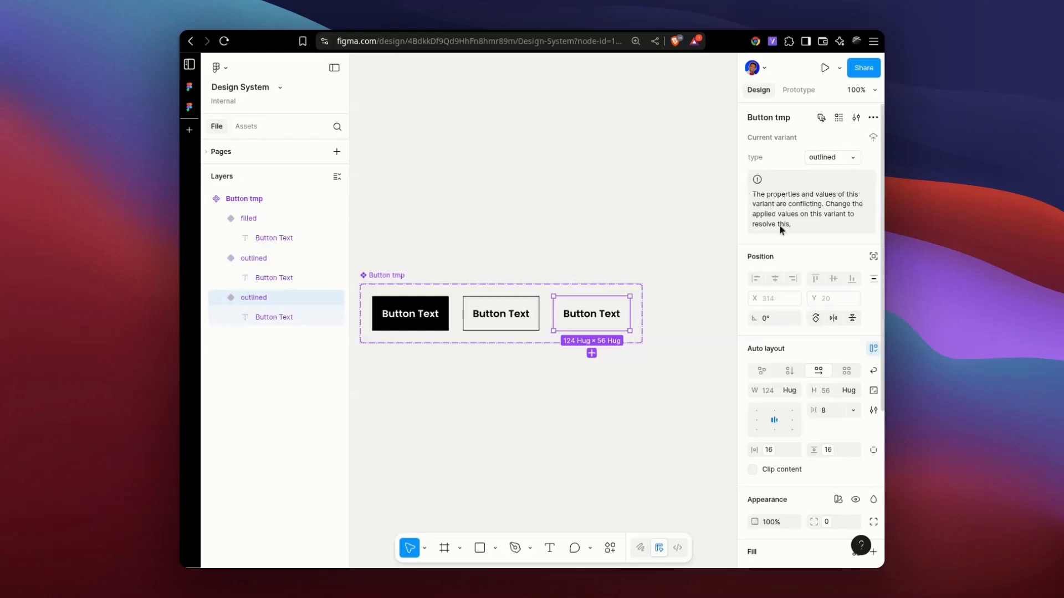
click(498, 242)
click(599, 233)
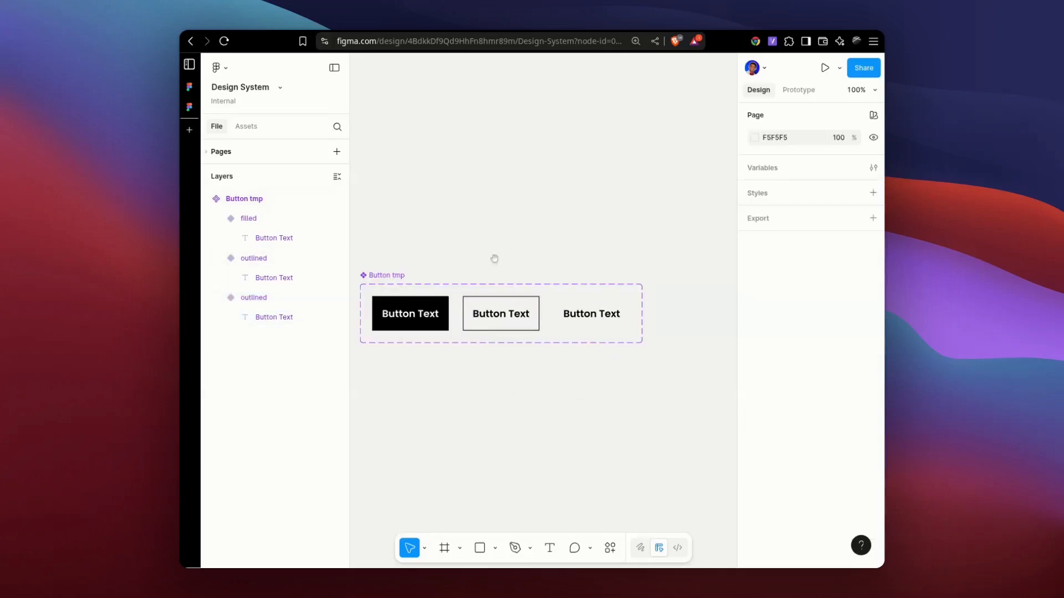
drag(495, 259, 513, 231)
click(625, 286)
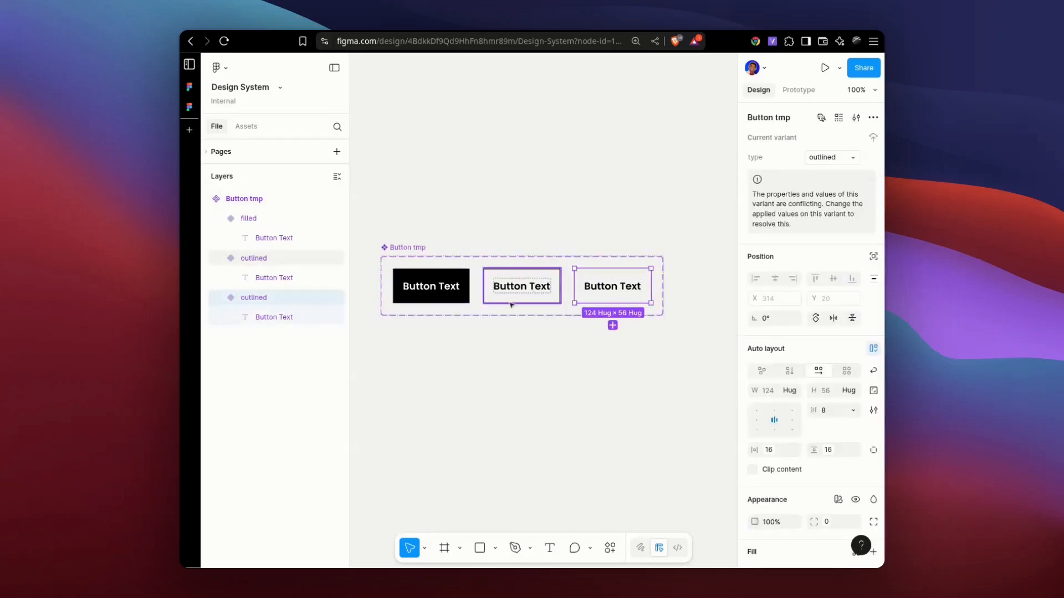
Round the corners of the filled and bordered outlined variants together, trying a radius of 16 before reducing it to a smaller one.
click(533, 291)
shift+click(434, 290)
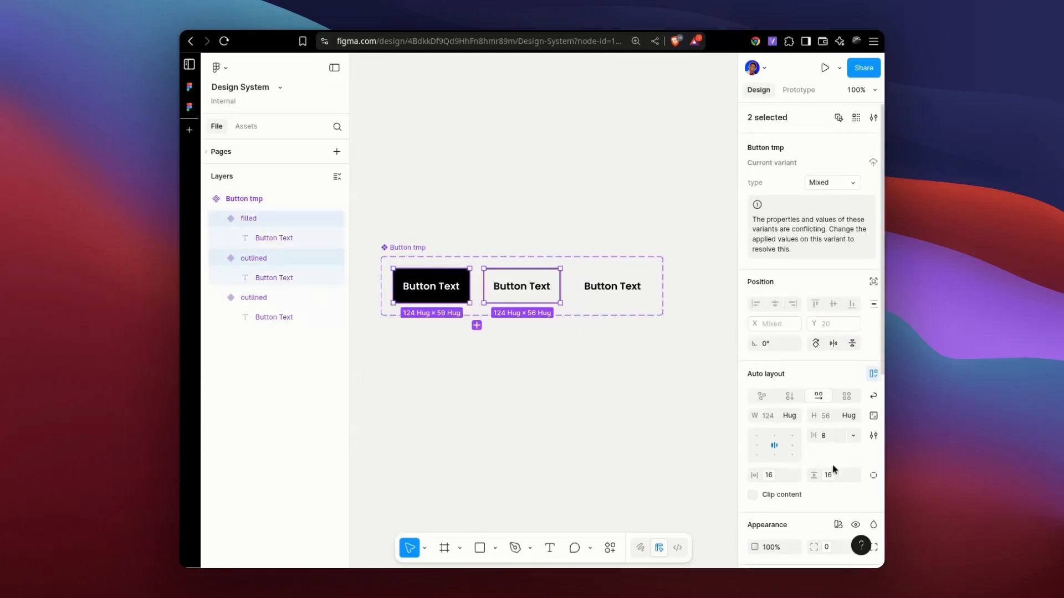
scroll(826, 463, down, 2)
scroll(831, 443, down, 3)
click(840, 349)
text(16)
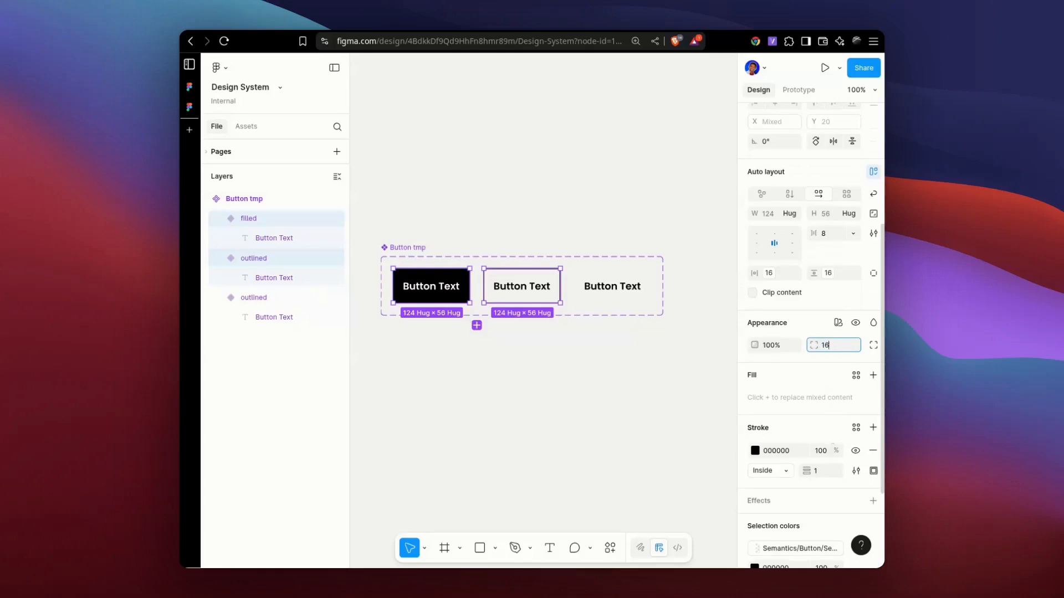
key(Return)
key(Return)
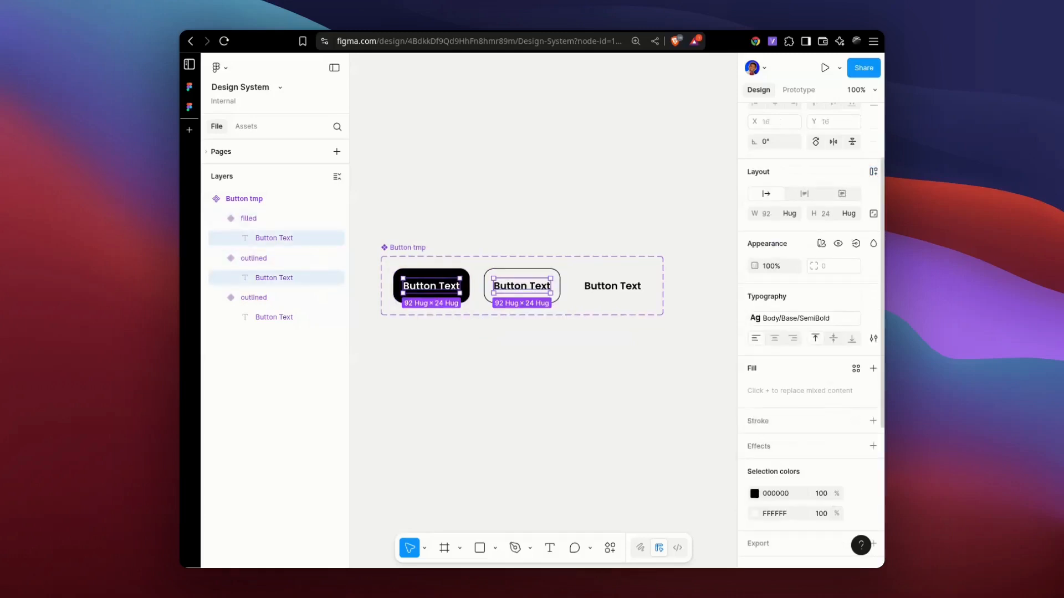
key(shift+Return)
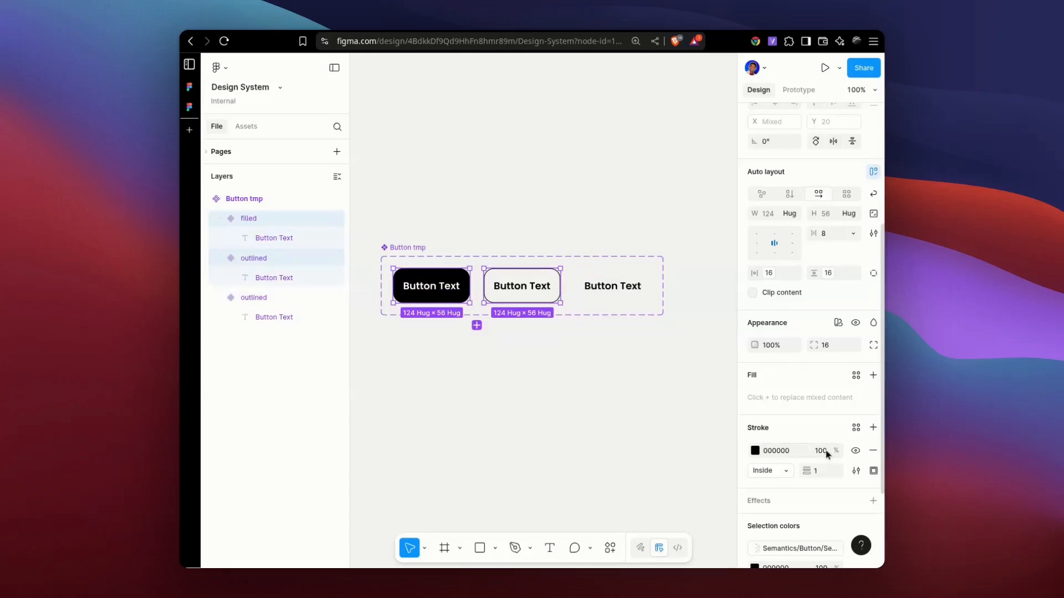
click(836, 346)
key(Return)
click(601, 202)
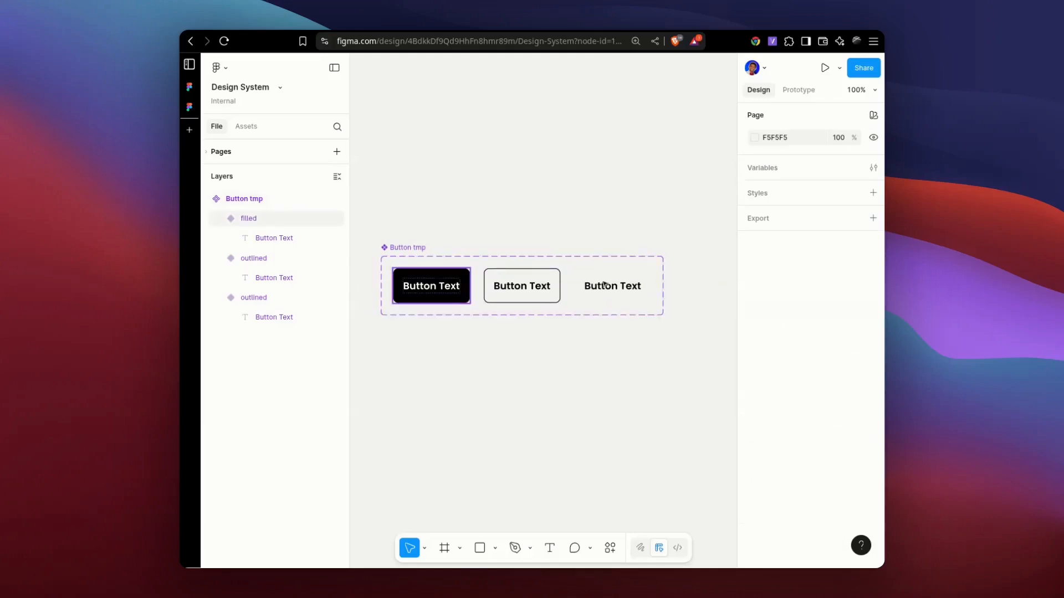
Set the vertical padding of all three Button tmp variants to 8.
click(431, 286)
shift+click(522, 285)
shift+click(612, 286)
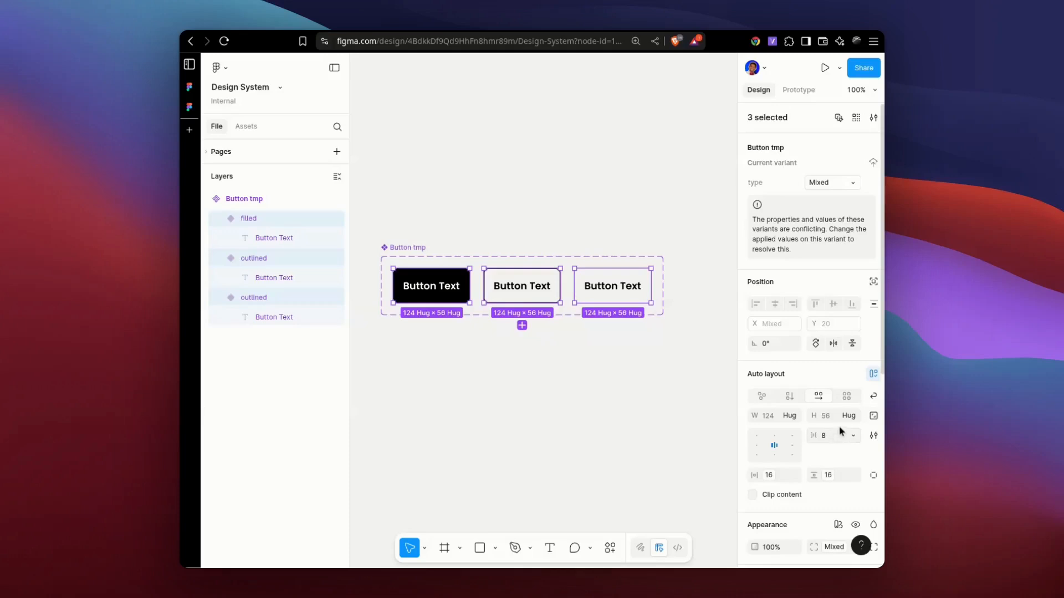
click(833, 437)
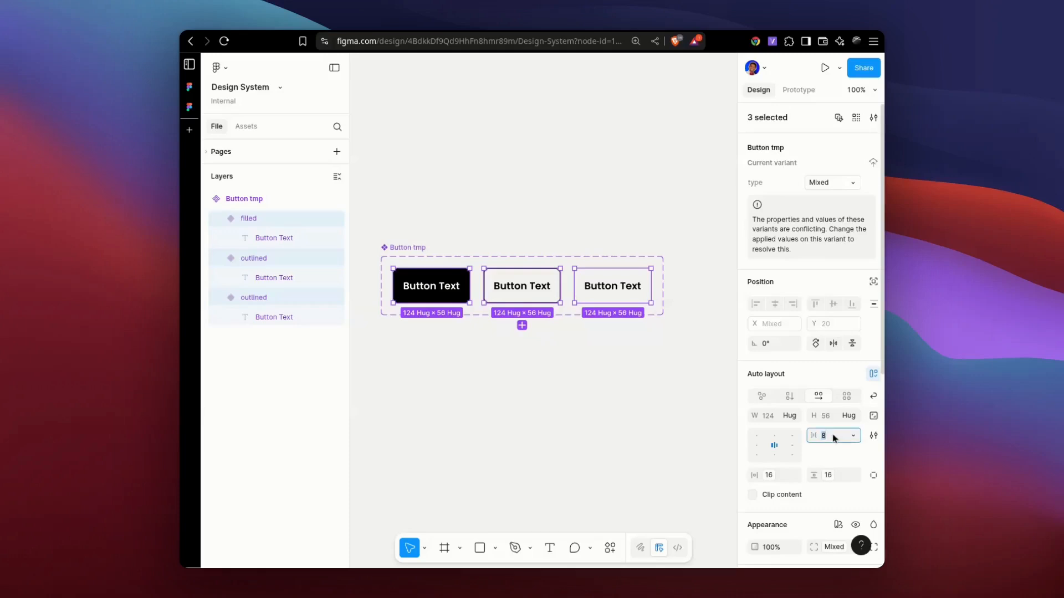
click(831, 476)
click(849, 472)
click(842, 476)
key(BackSpace)
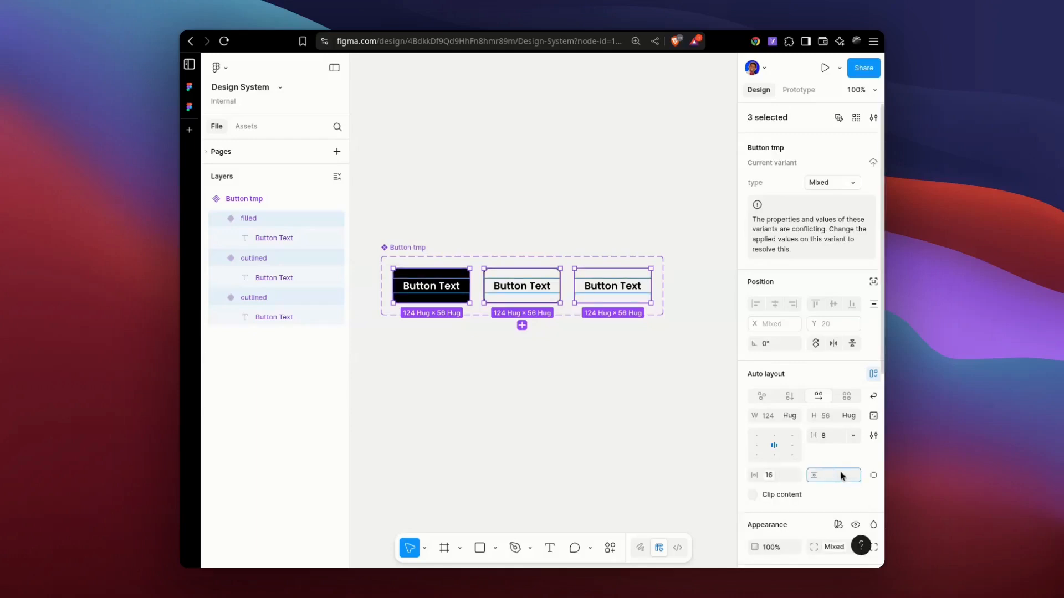
key(Return)
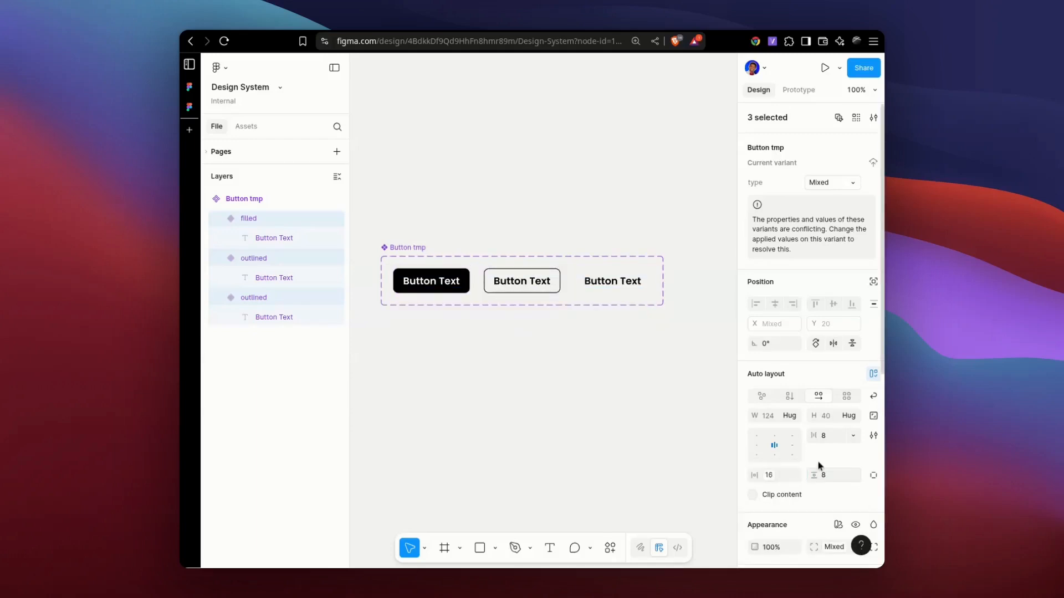
click(549, 204)
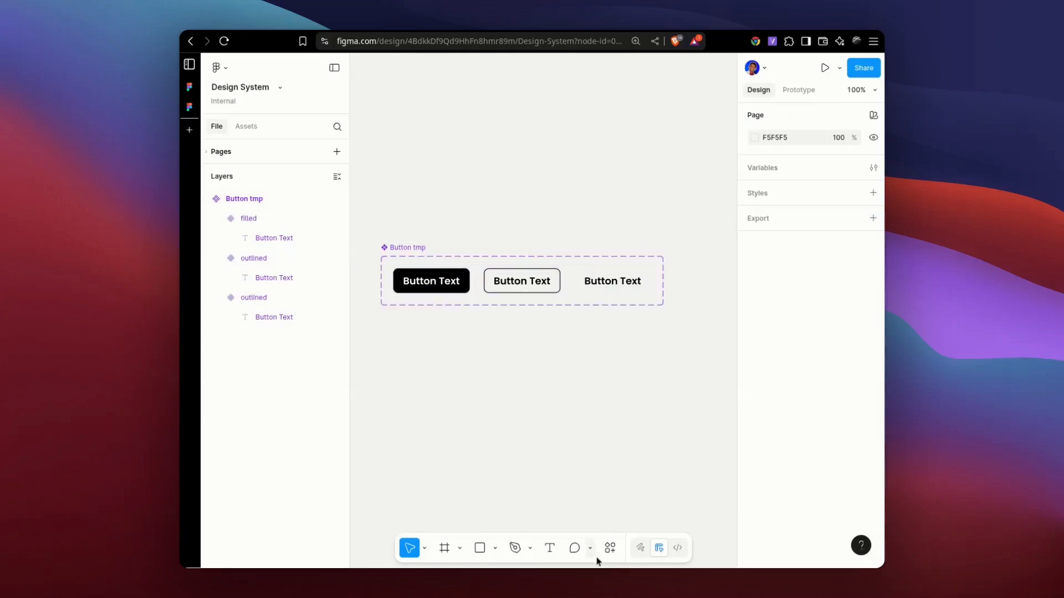
Try to publish the changes to the library, inspect the invalid assets, and close the publishing dialog.
key(ctrl+k)
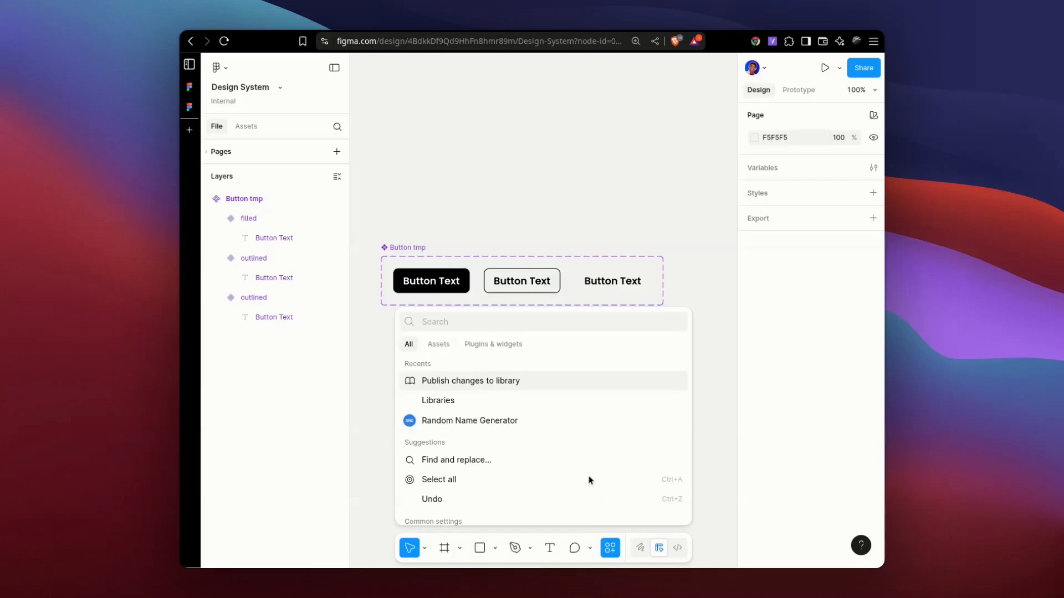
click(490, 380)
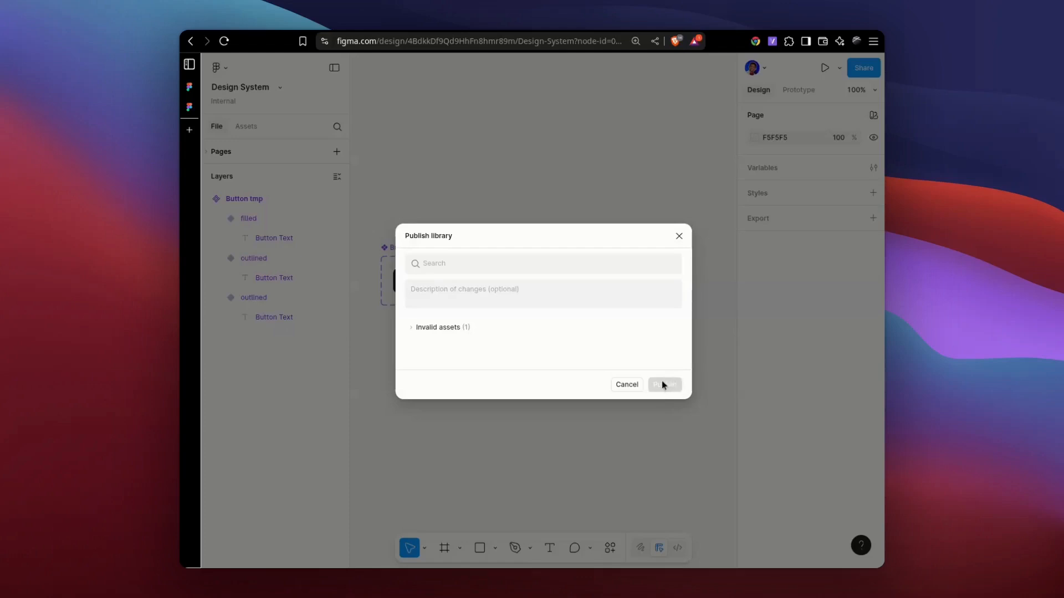
click(413, 328)
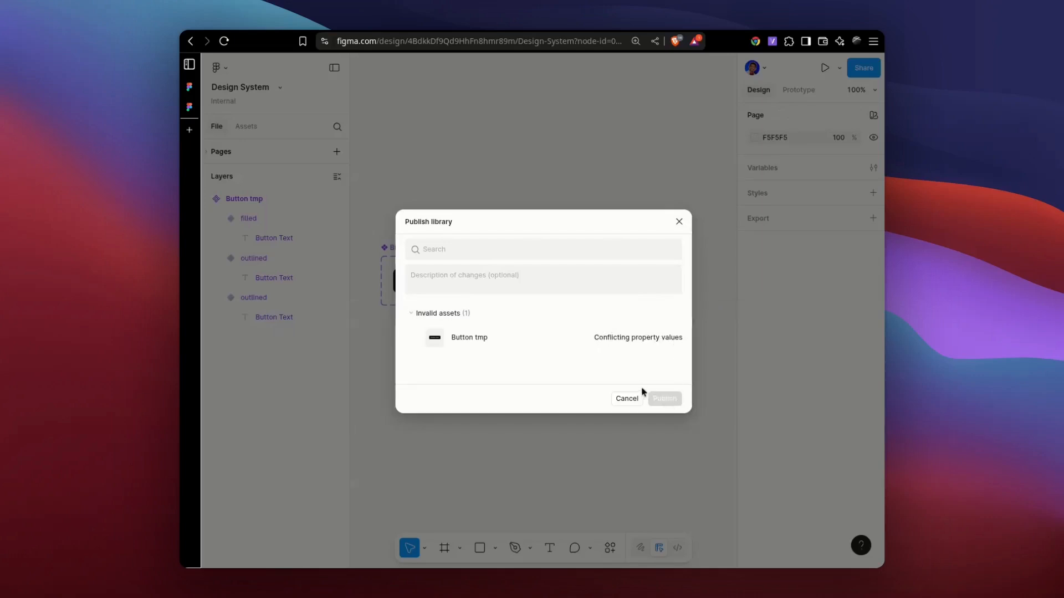
double_click(671, 403)
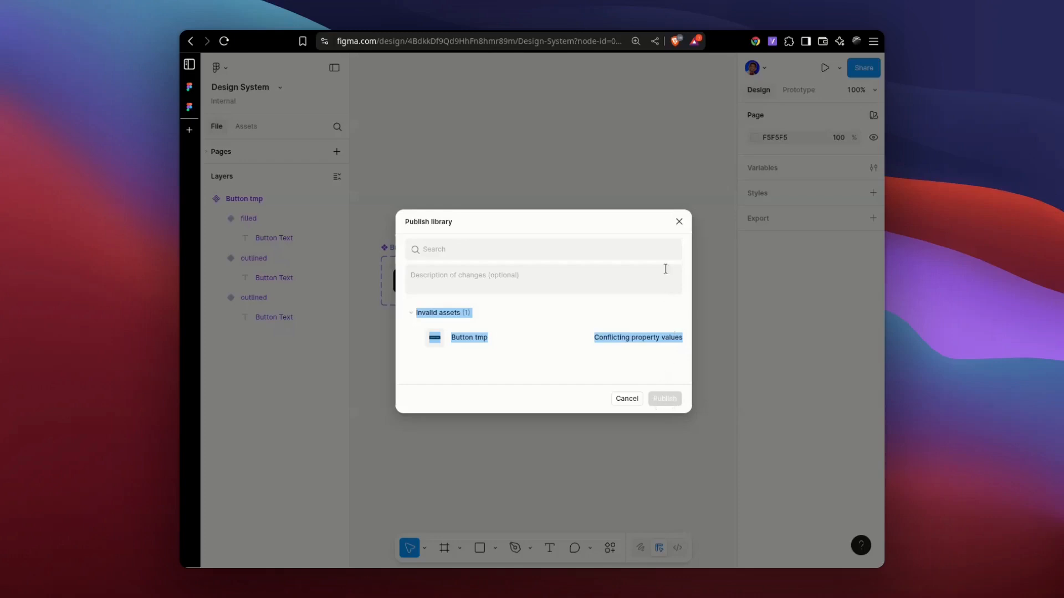
click(679, 222)
click(403, 248)
click(427, 355)
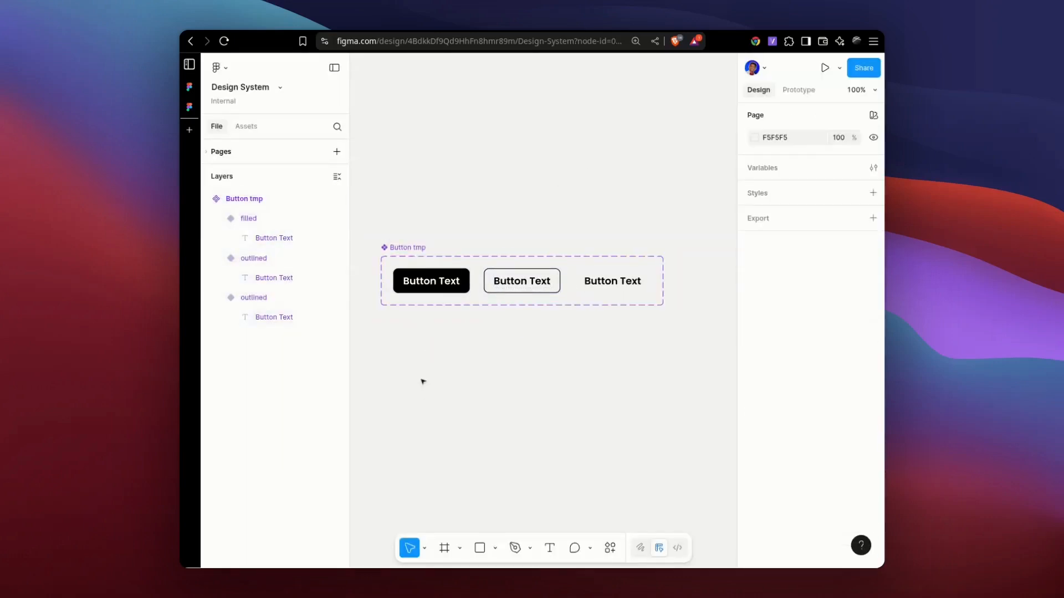
Draw a small rectangle about 28 × 22 below the Button tmp component set.
key(r)
drag(402, 349, 419, 364)
click(437, 360)
click(404, 360)
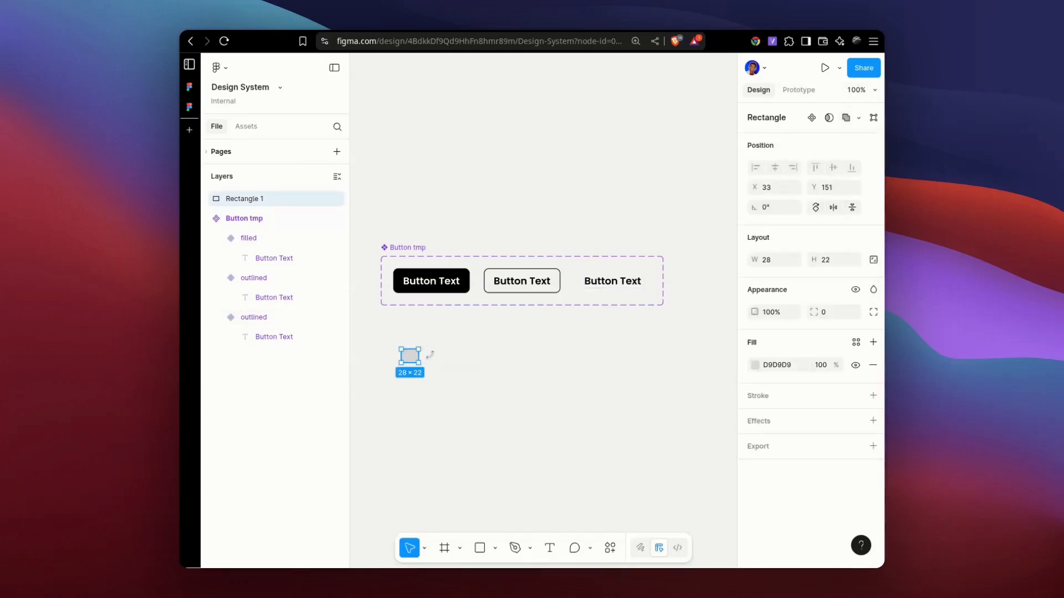
Rename the small rectangle to rect and turn it into a component.
key(ctrl+r)
text(r)
key(Return)
key(ctrl+alt+k)
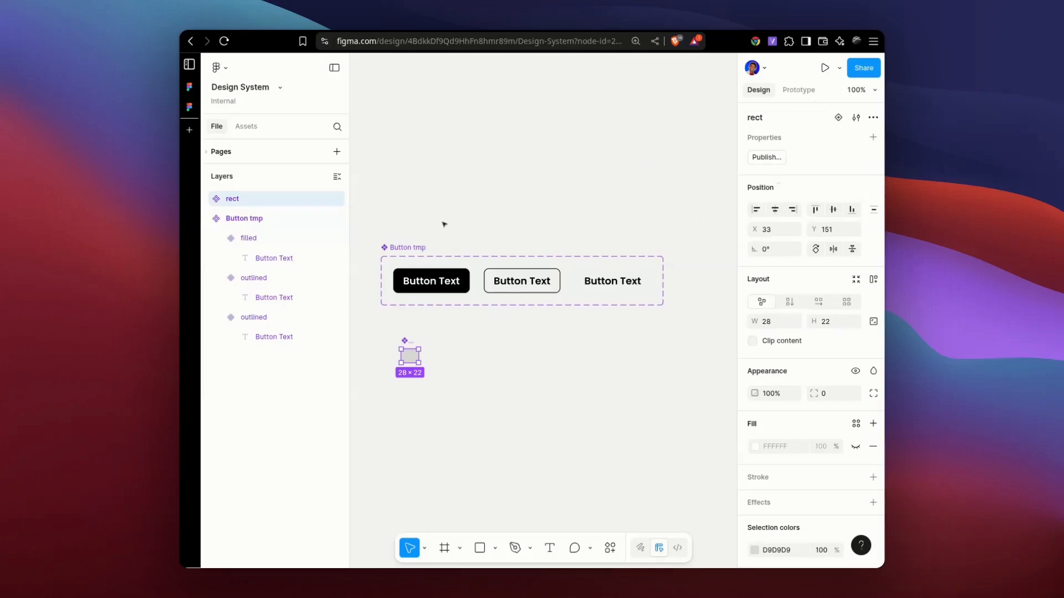
click(397, 187)
Review the invalid assets for publishing and publish the added rect component to the library.
key(ctrl+k)
text(pu)
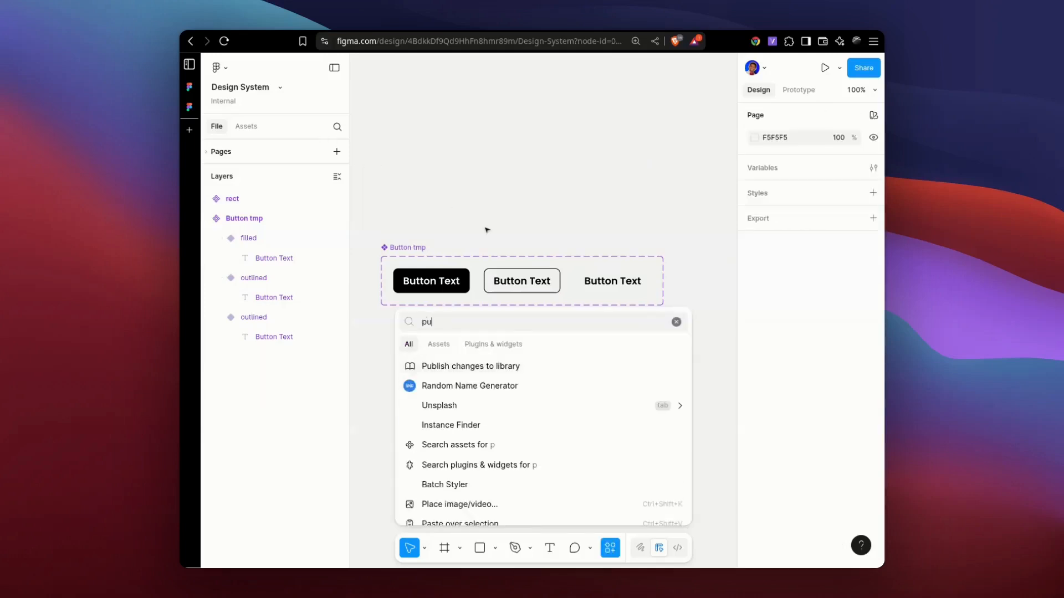
key(Return)
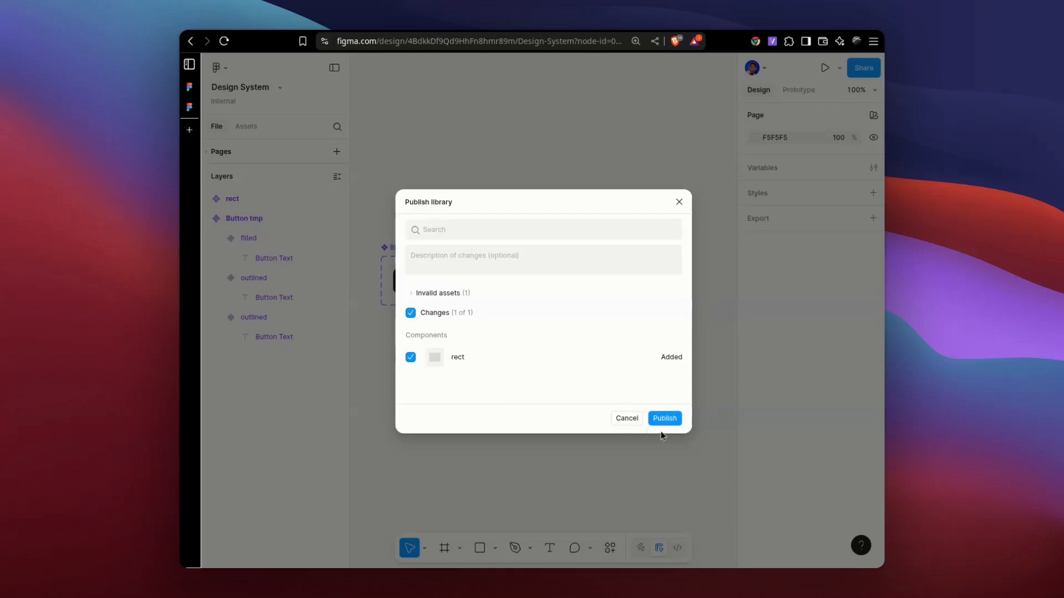
click(411, 293)
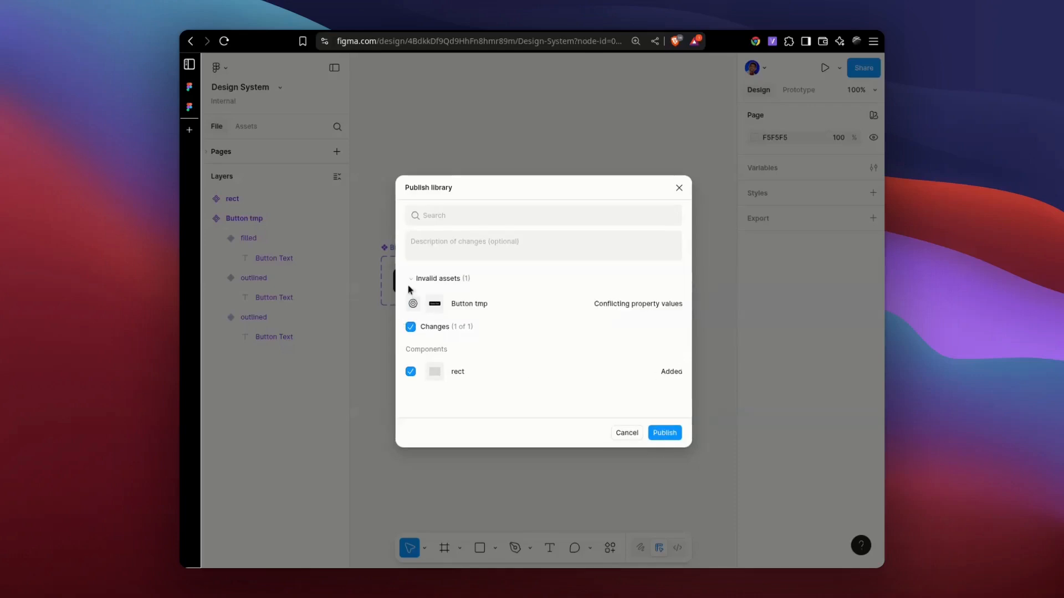
click(410, 278)
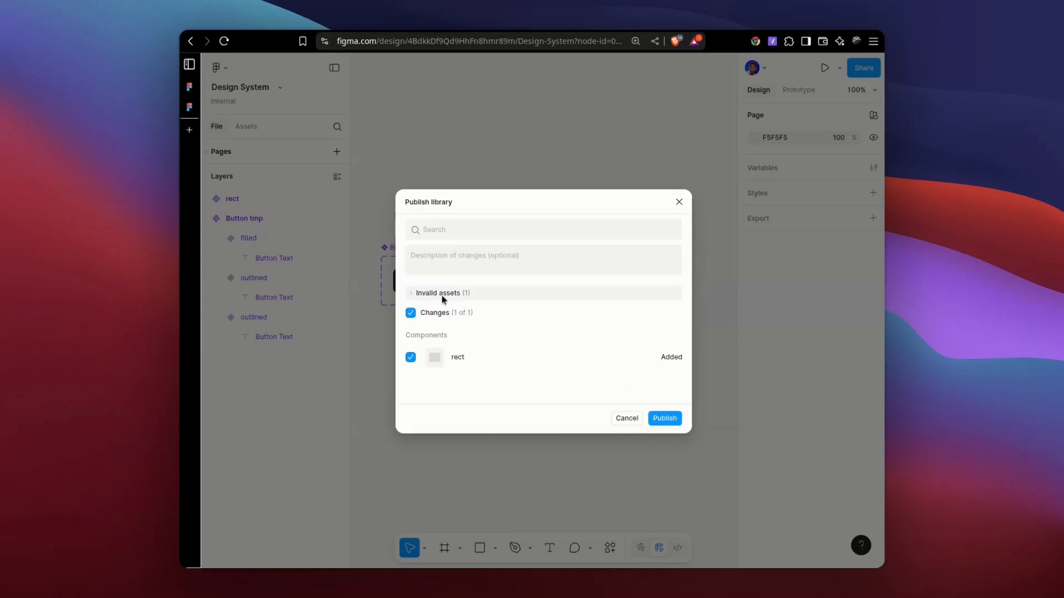
click(420, 293)
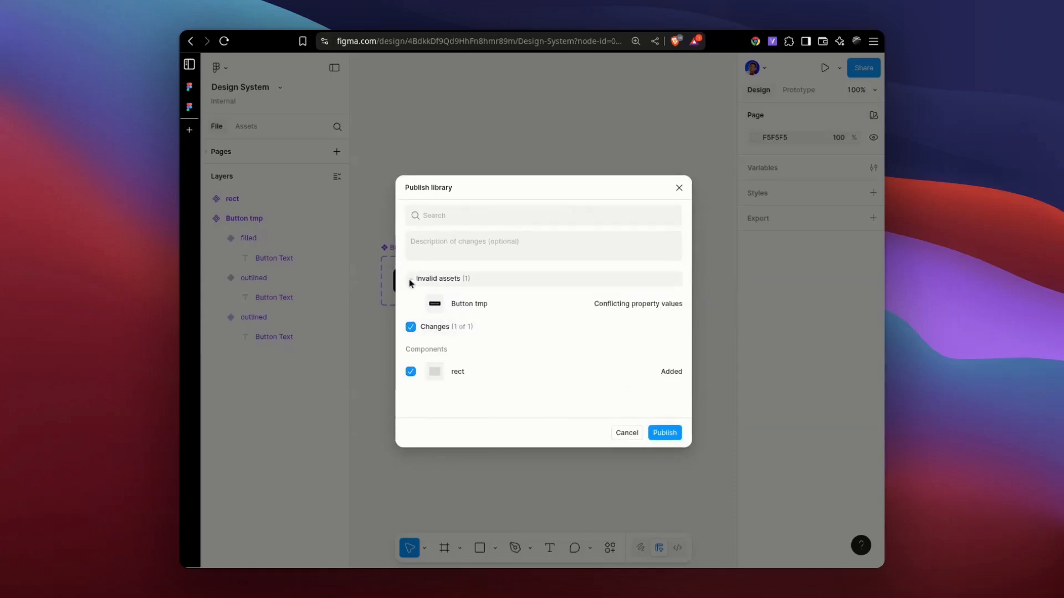
click(409, 279)
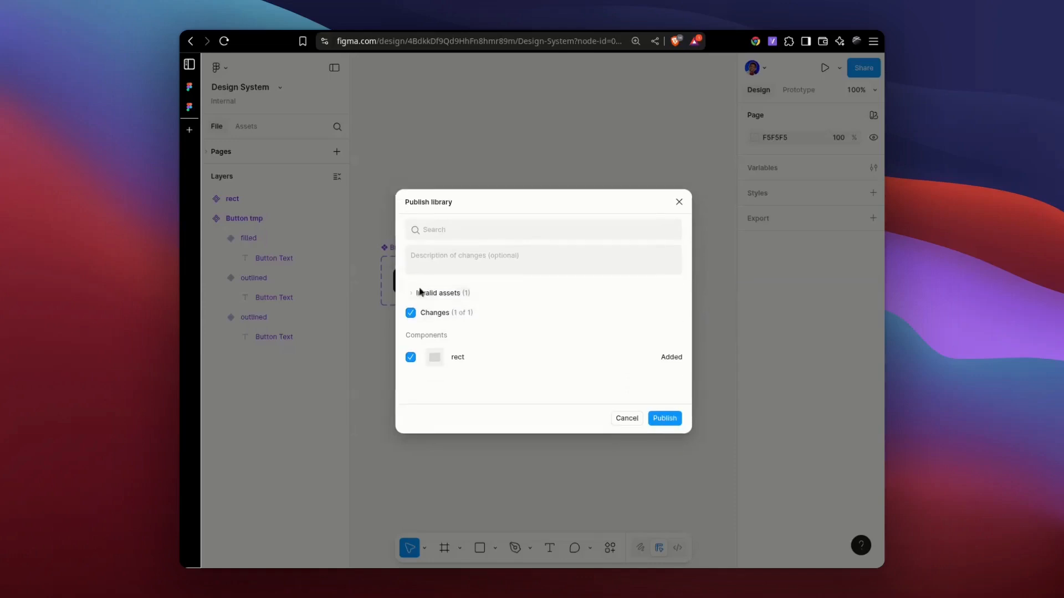
click(665, 419)
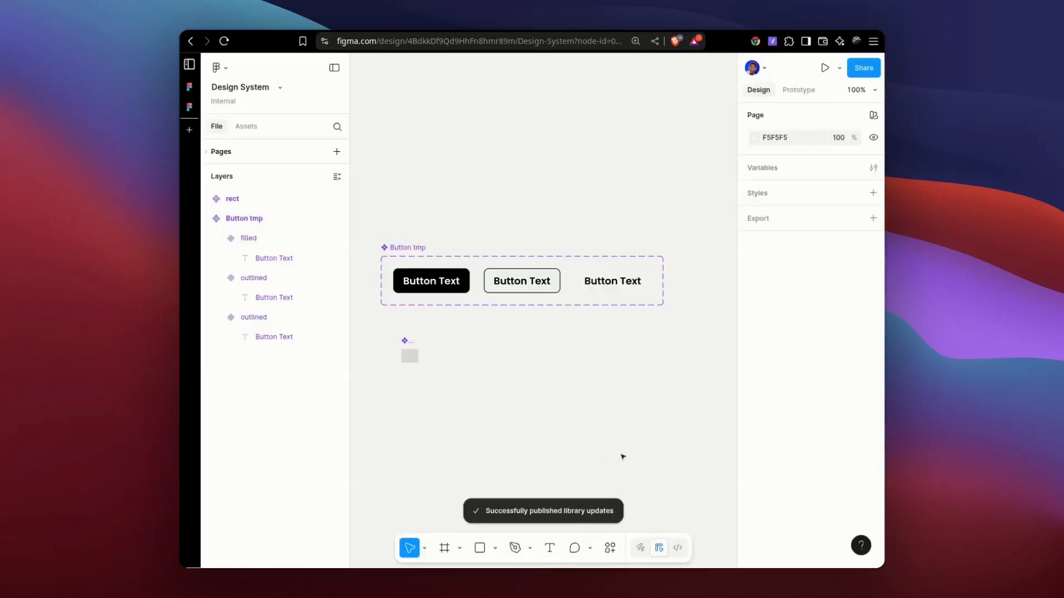
Switch to the All file, check its libraries for available updates, and close the library manager.
key(ctrl+Tab)
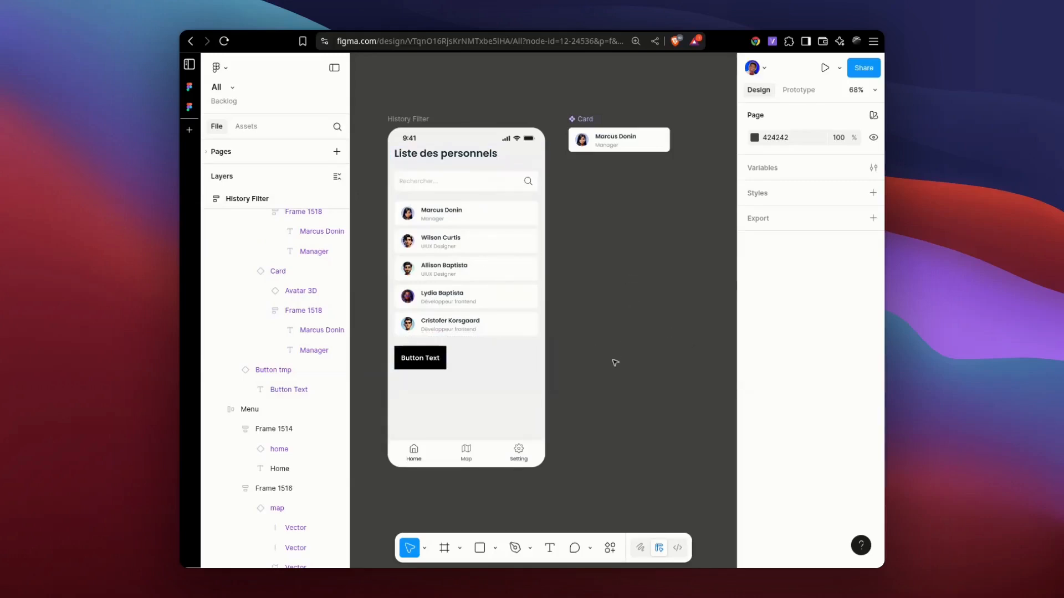
click(609, 549)
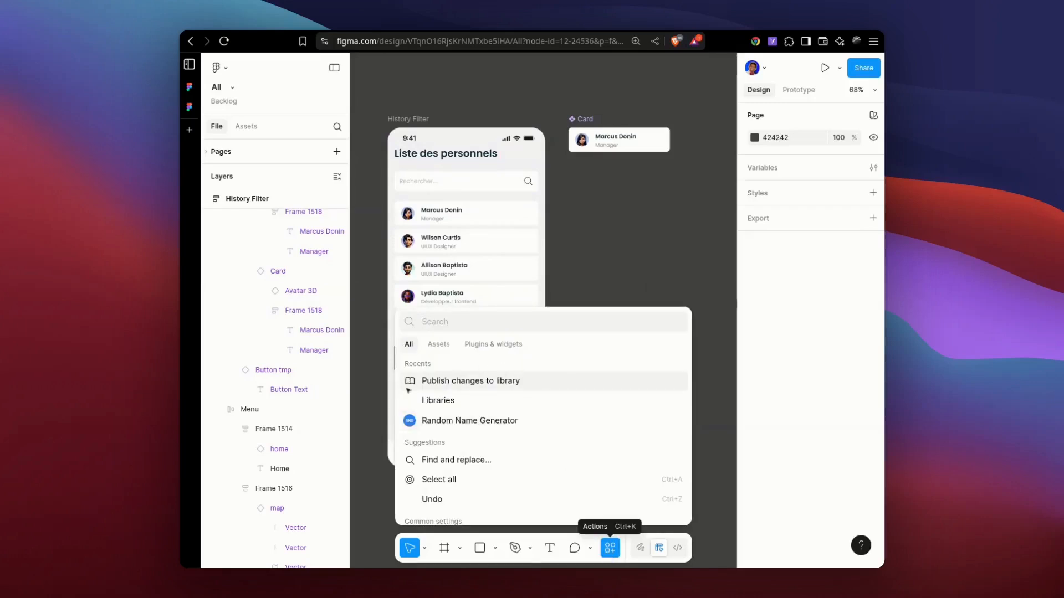
click(436, 401)
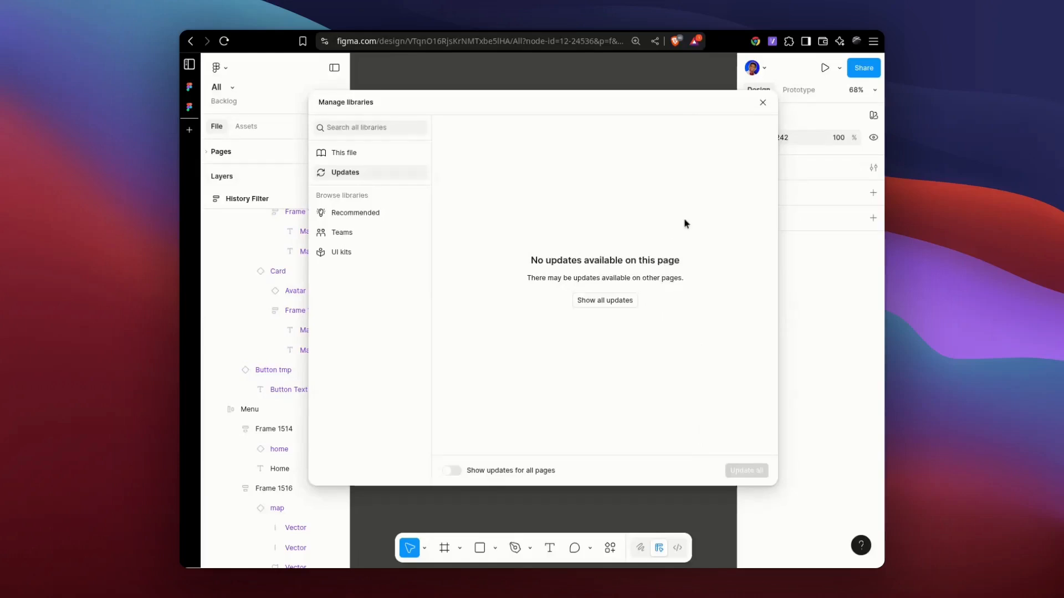
click(763, 103)
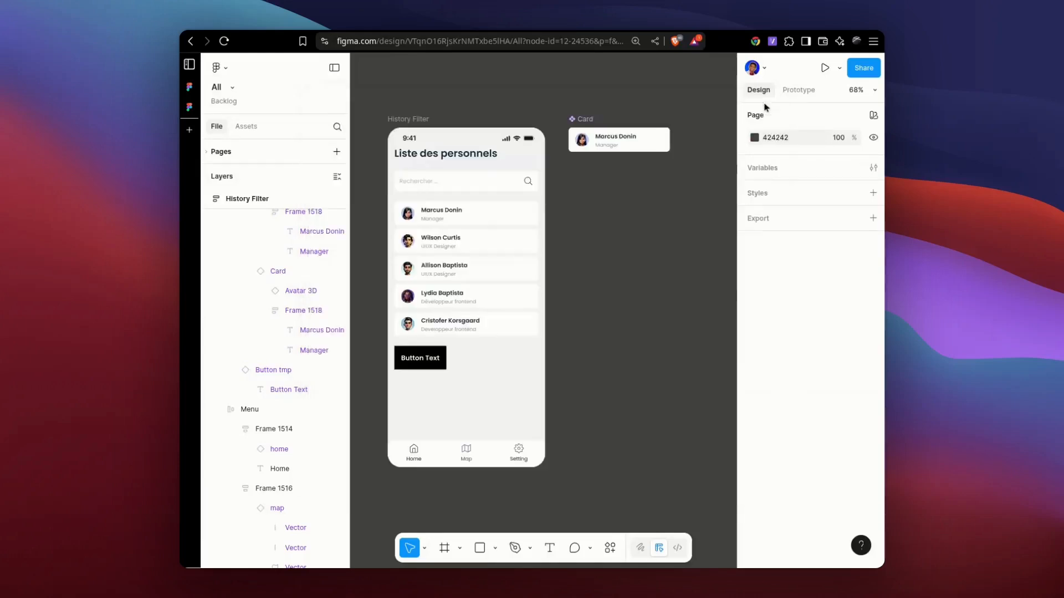
Duplicate the Button tmp instance onto the empty canvas beside the History Filter frame and swap the copy for the rect component.
click(434, 359)
click(438, 357)
drag(418, 352, 607, 318)
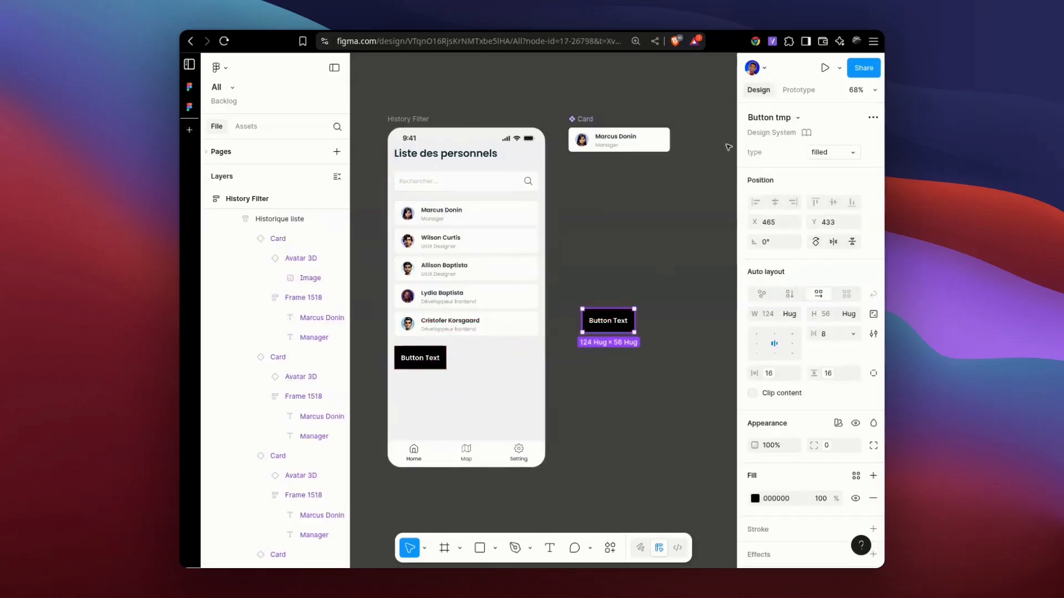
click(775, 117)
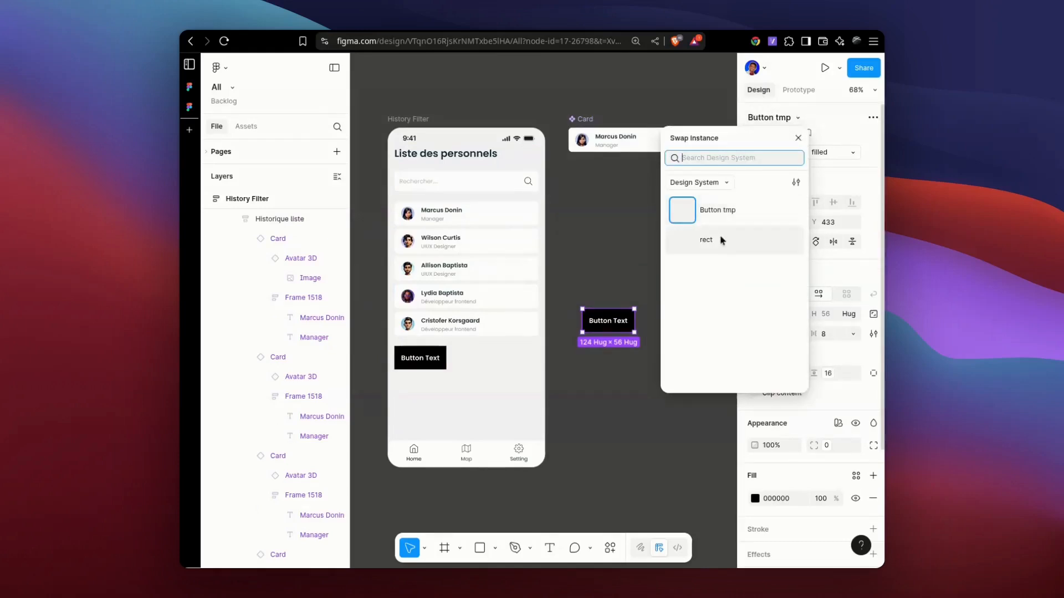
click(643, 318)
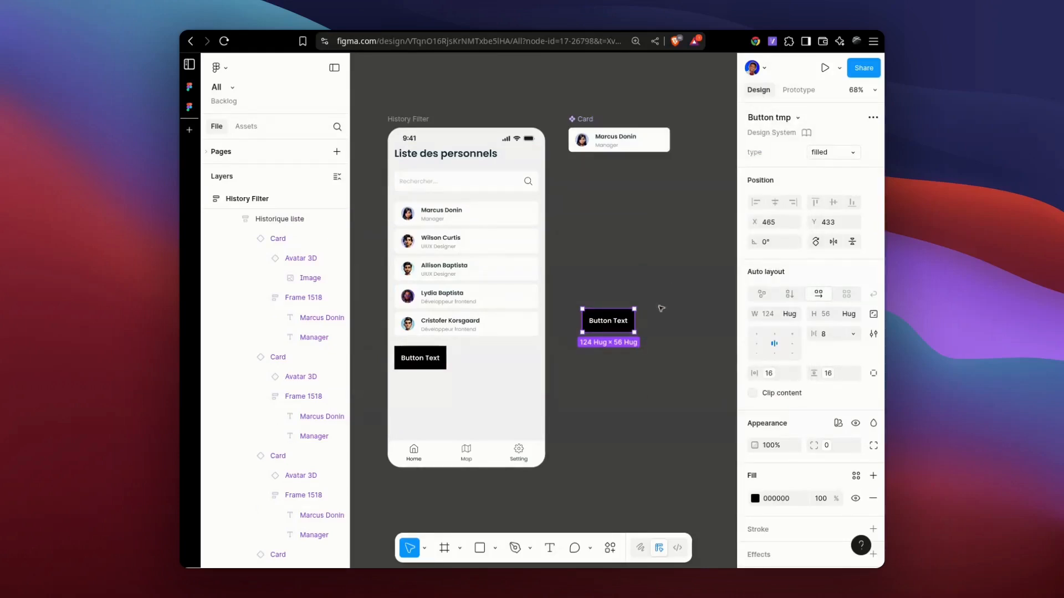
click(635, 317)
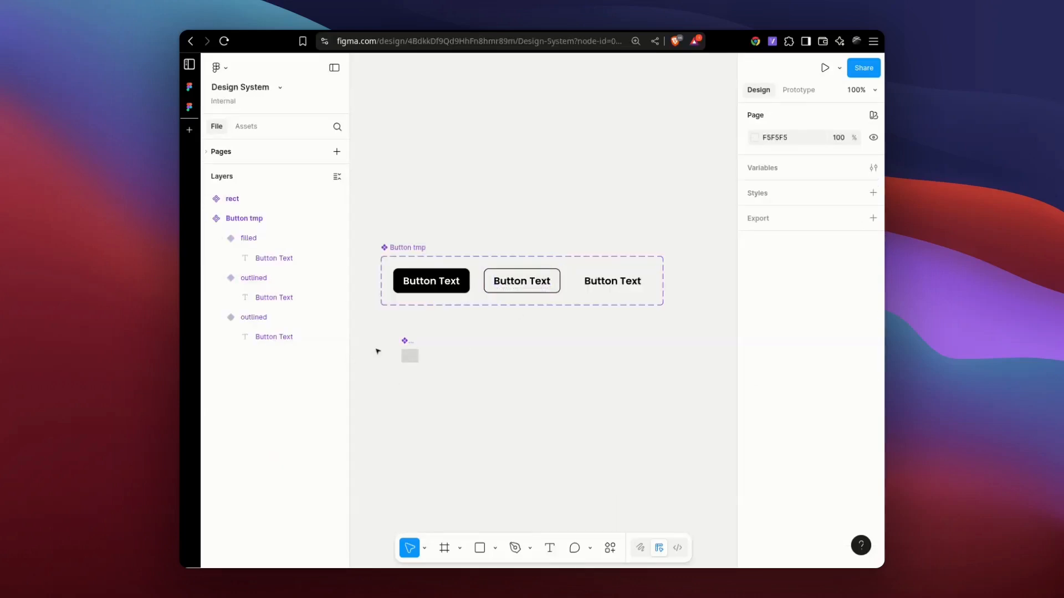
Examine the Button tmp instance and its text layer below the personnel list, and clear the selection.
click(404, 341)
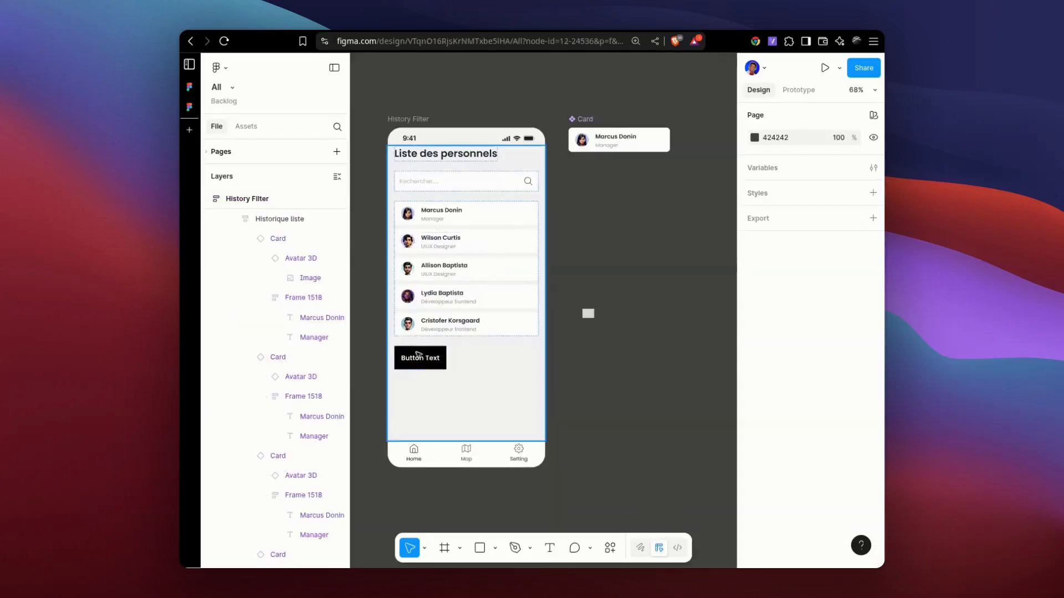
double_click(430, 357)
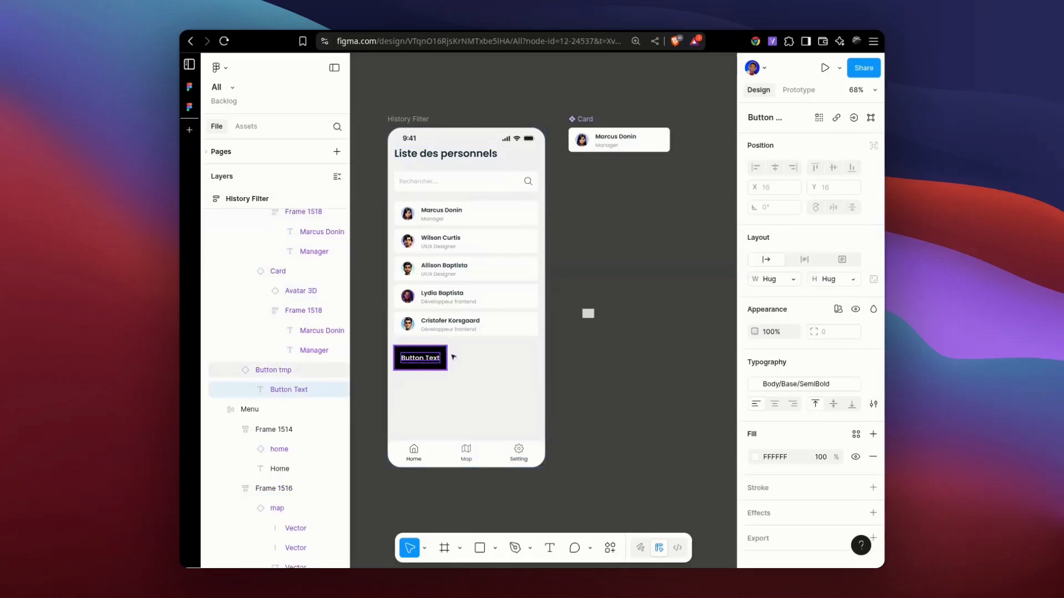
key(Escape)
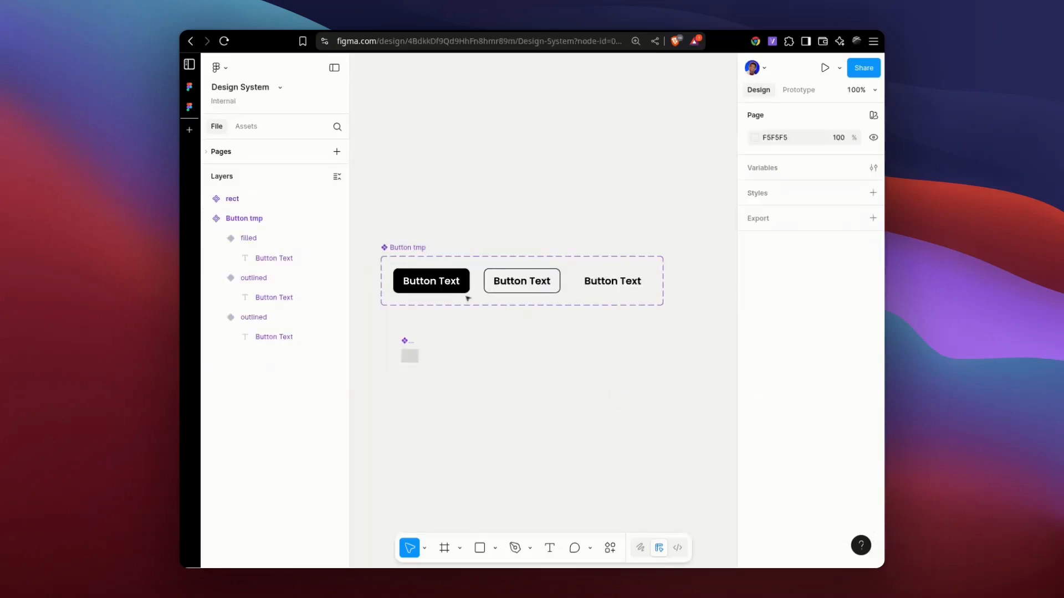
click(467, 298)
click(617, 496)
In the Design System file, draw a circle about 12 × 12 inside the rect component.
scroll(431, 363, up, 5)
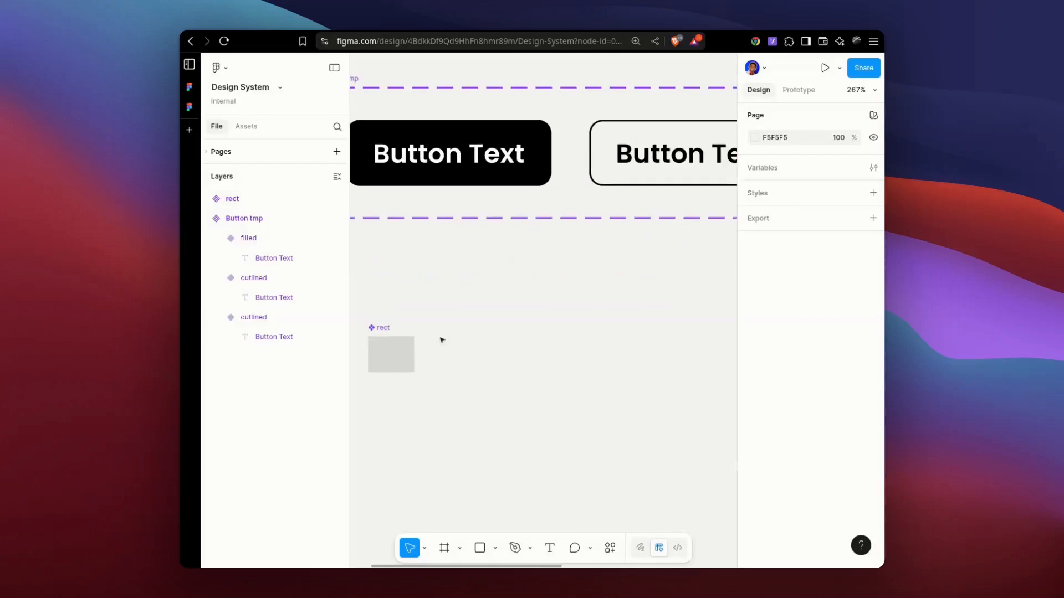
scroll(443, 299, left, 3)
scroll(482, 332, up, 3)
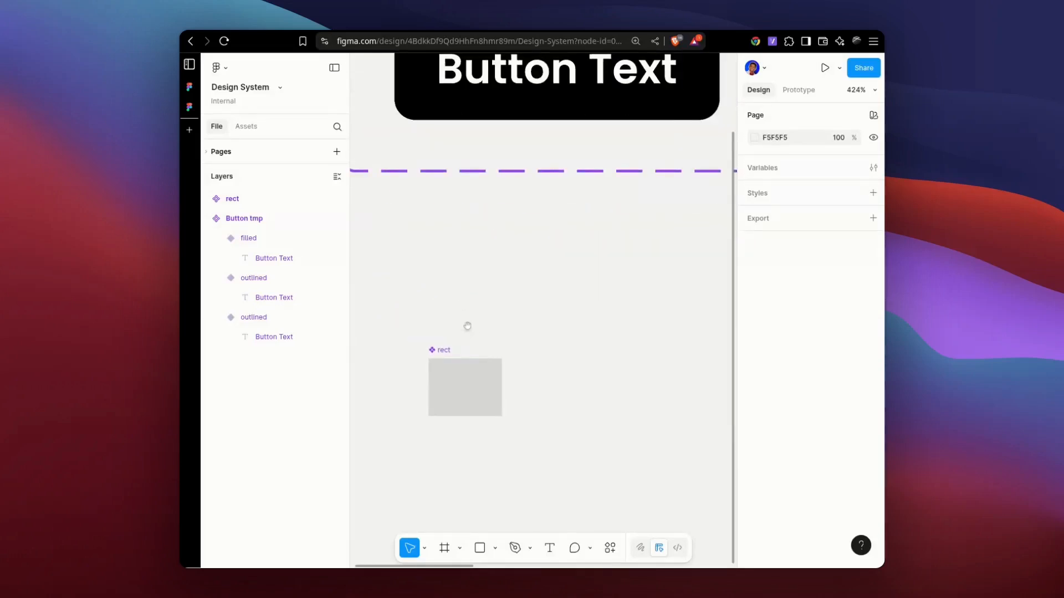
scroll(471, 310, down, 3)
click(487, 259)
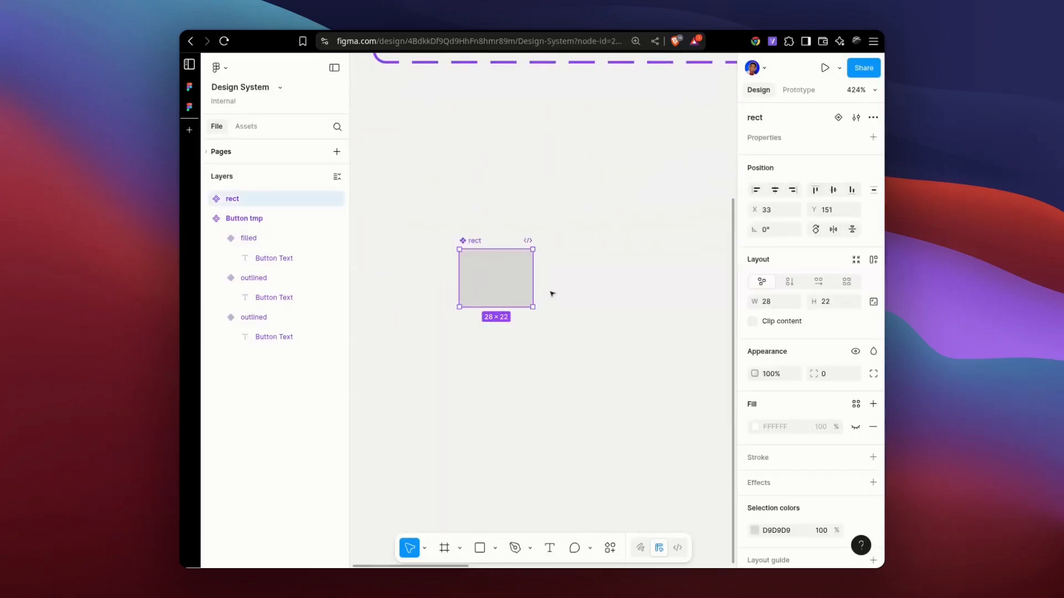
click(205, 198)
key(o)
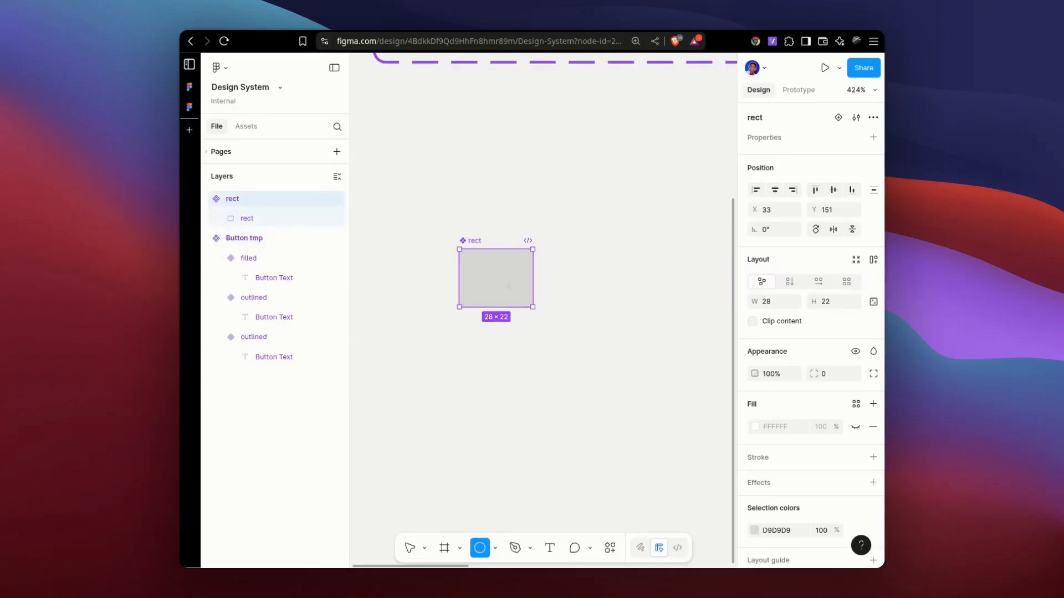
drag(482, 271, 515, 302)
Fill the circle with 000000 and move it up to the centre of the rect component.
click(784, 404)
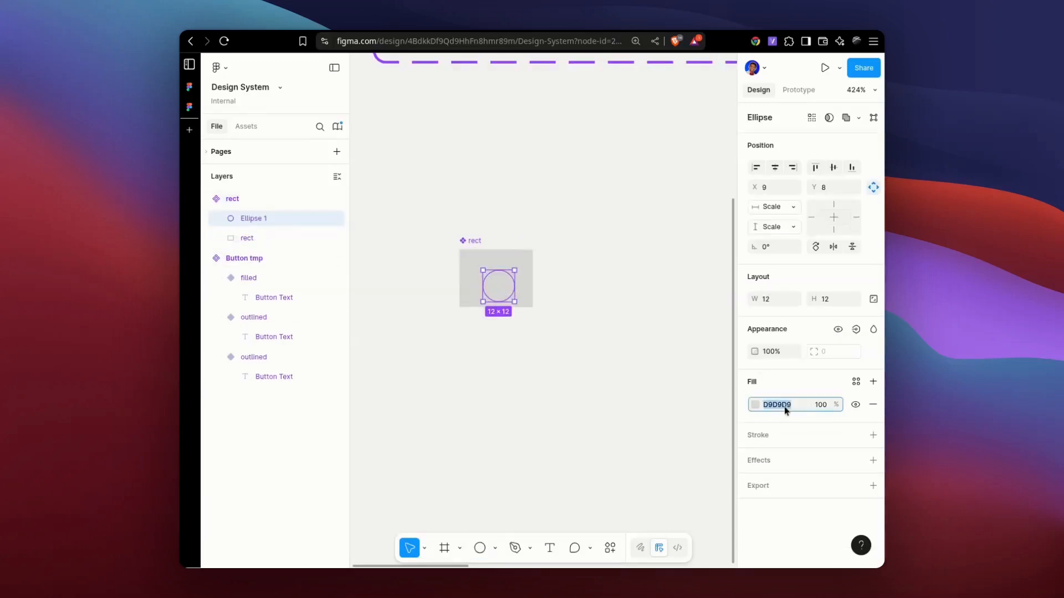
text(000)
key(Return)
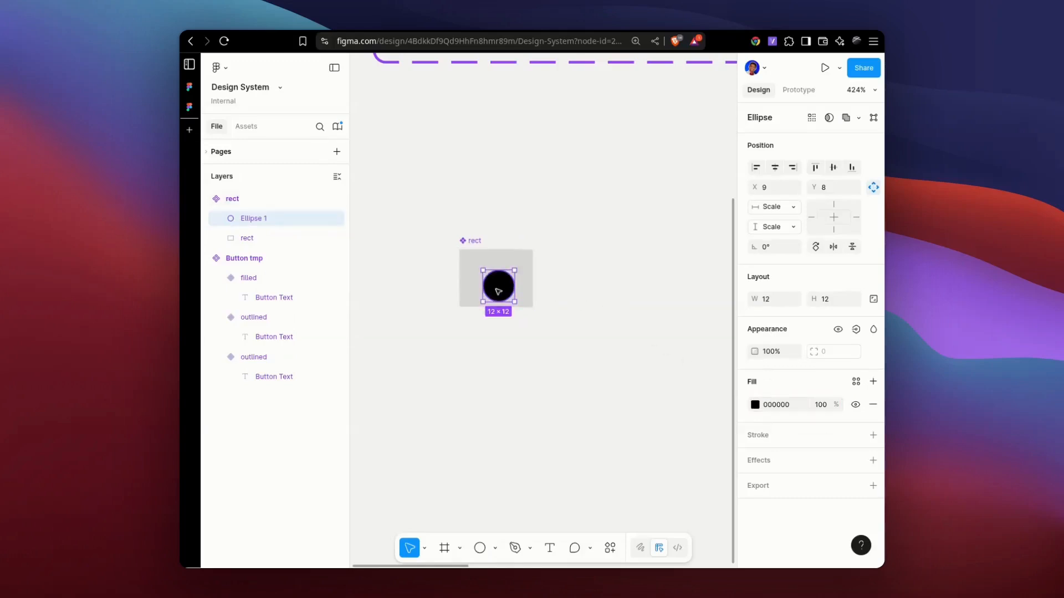
drag(495, 289, 490, 280)
click(556, 218)
Review the invalid assets again and publish the modified rect component to the library.
key(ctrl+k)
text(publi)
key(Return)
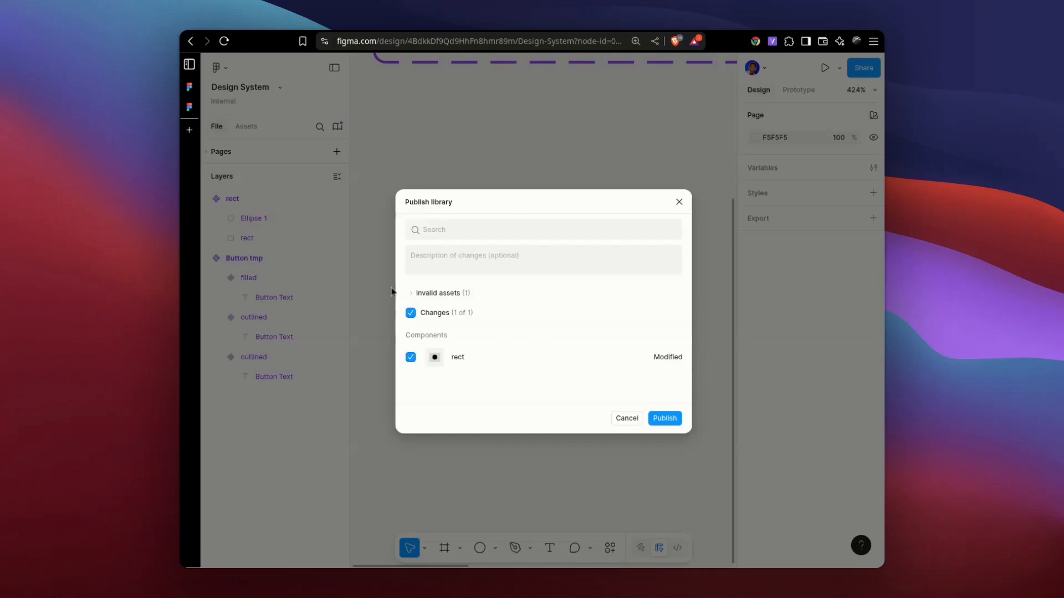
click(411, 293)
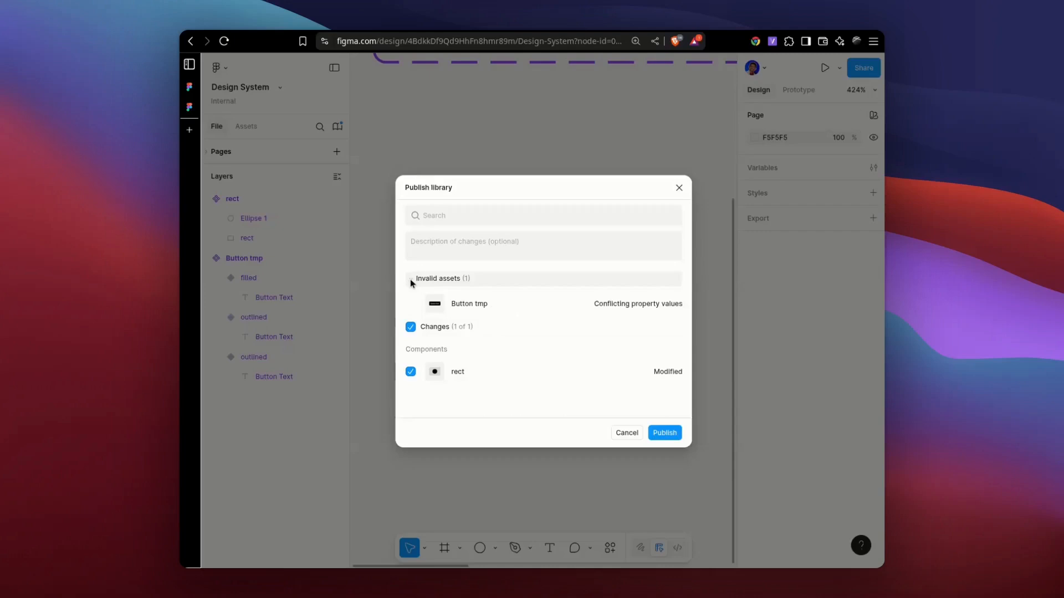
click(671, 435)
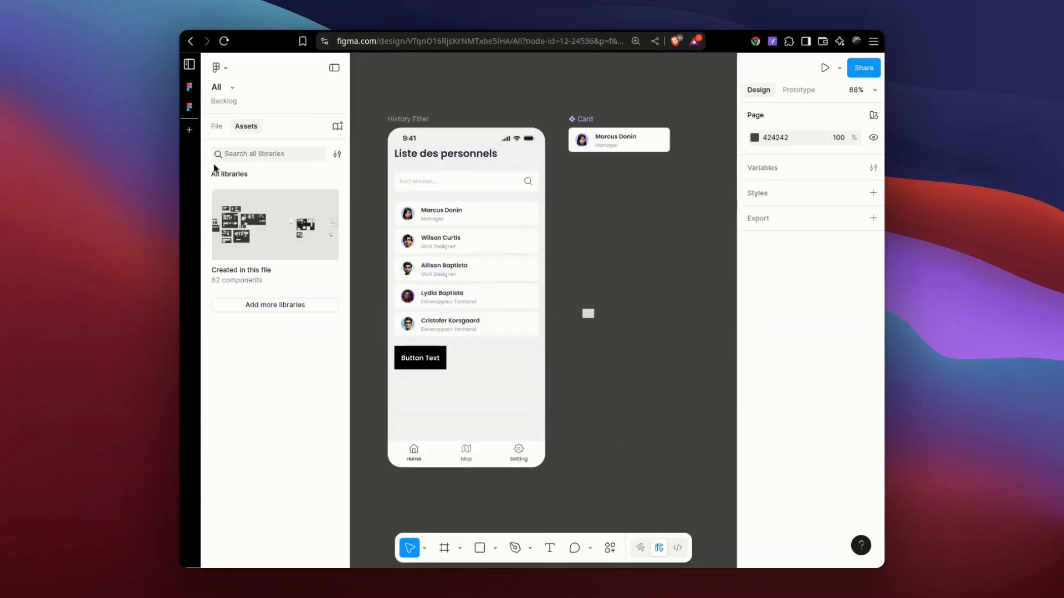
In the All file, apply all available Design System library updates and check the rect instance on the canvas.
click(217, 126)
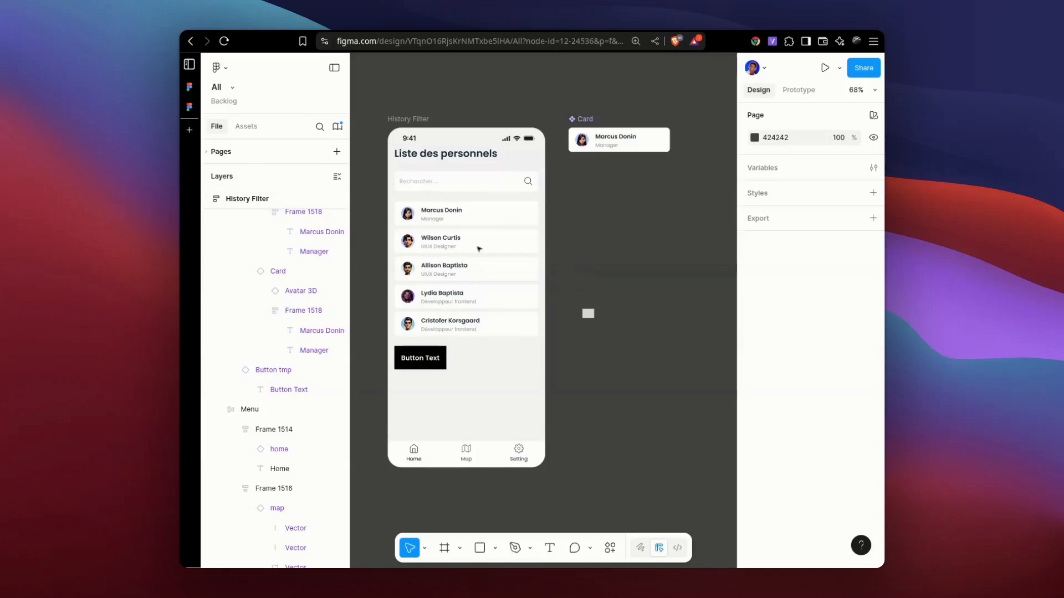
click(335, 127)
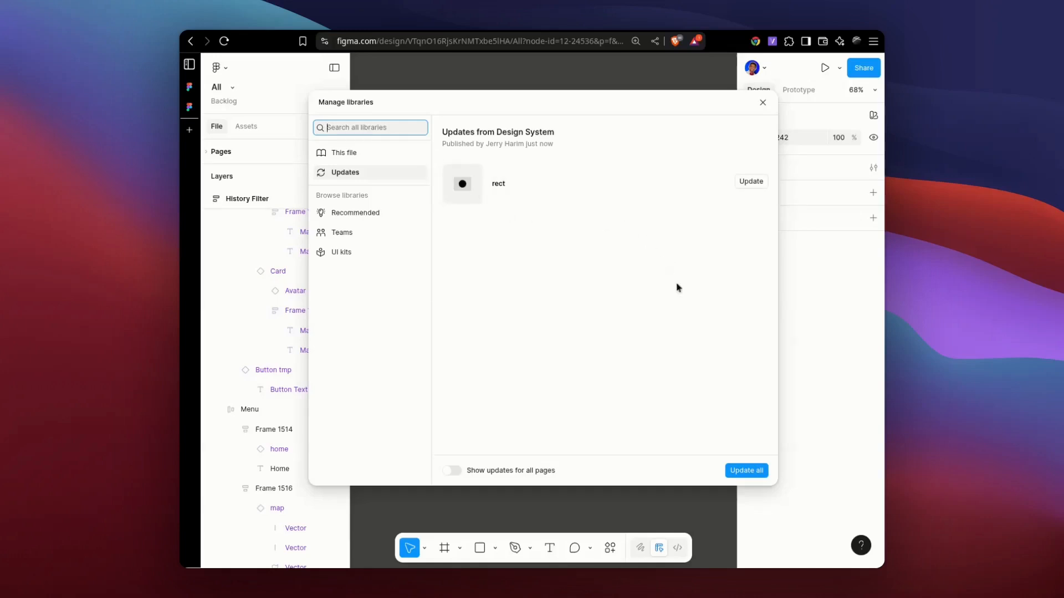
click(743, 471)
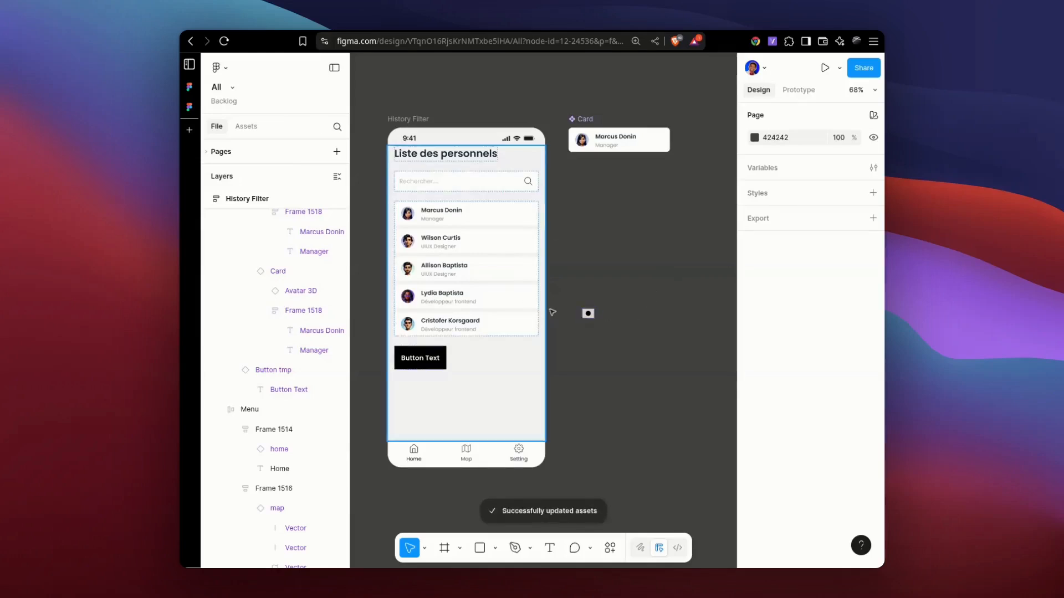
scroll(603, 319, up, 3)
scroll(603, 318, down, 3)
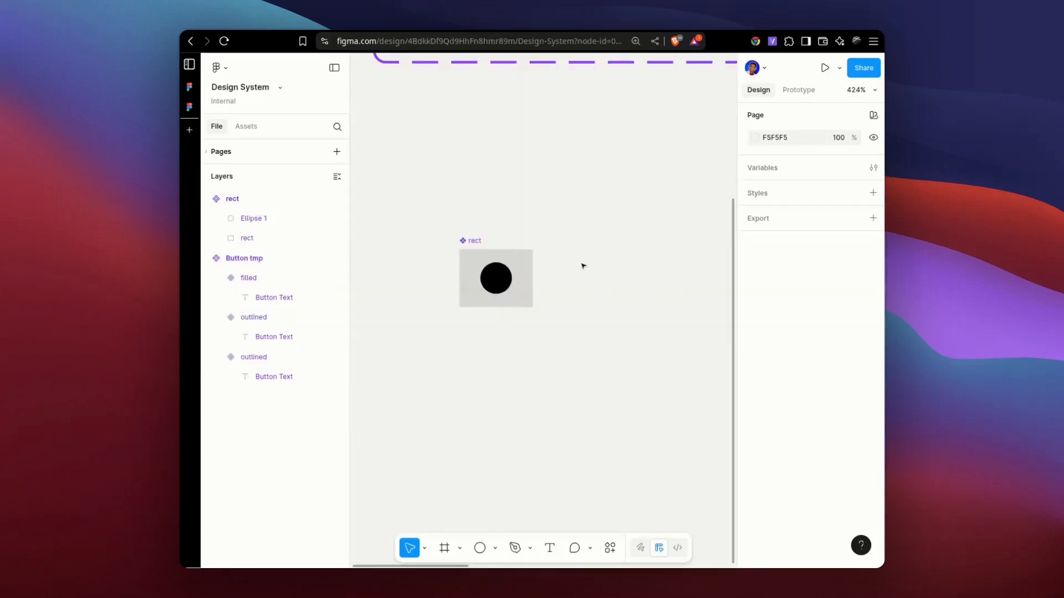
Return to the Design System file and open the library publishing dialog to examine the invalid and unchanged assets.
scroll(583, 266, down, 5)
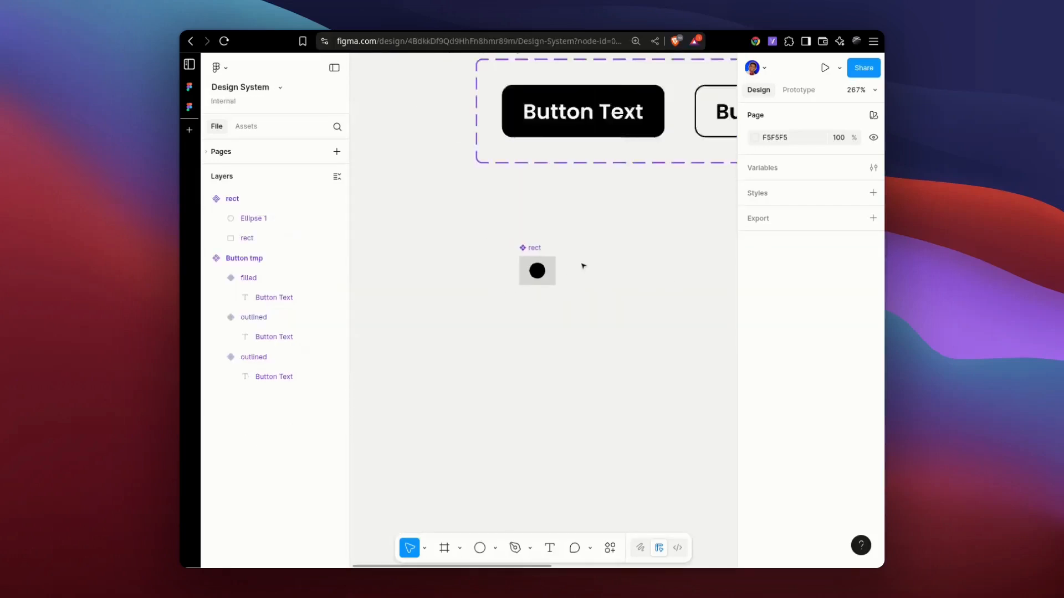
drag(629, 237, 477, 312)
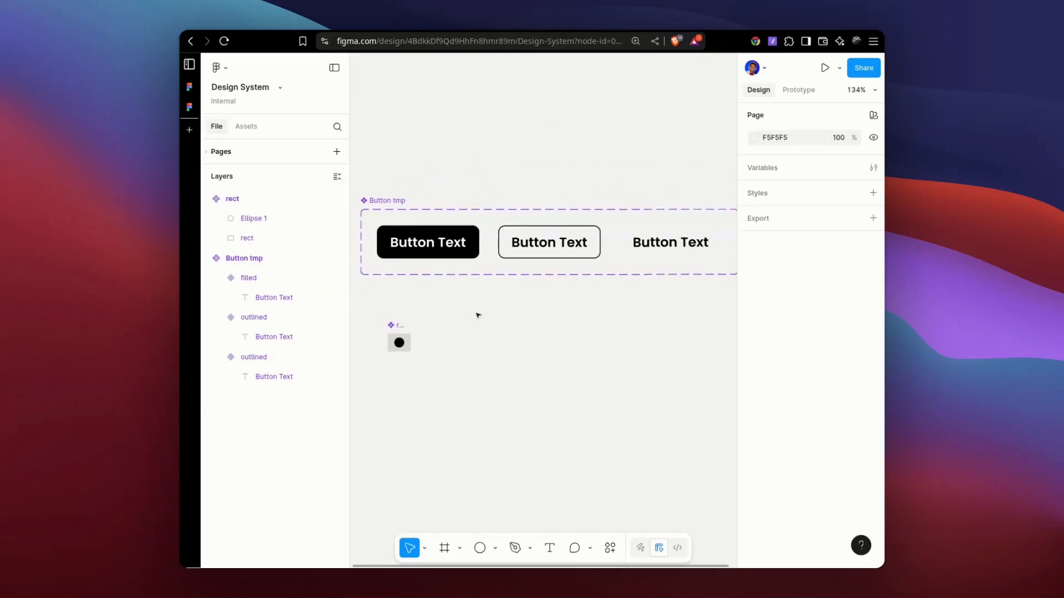
scroll(475, 310, down, 2)
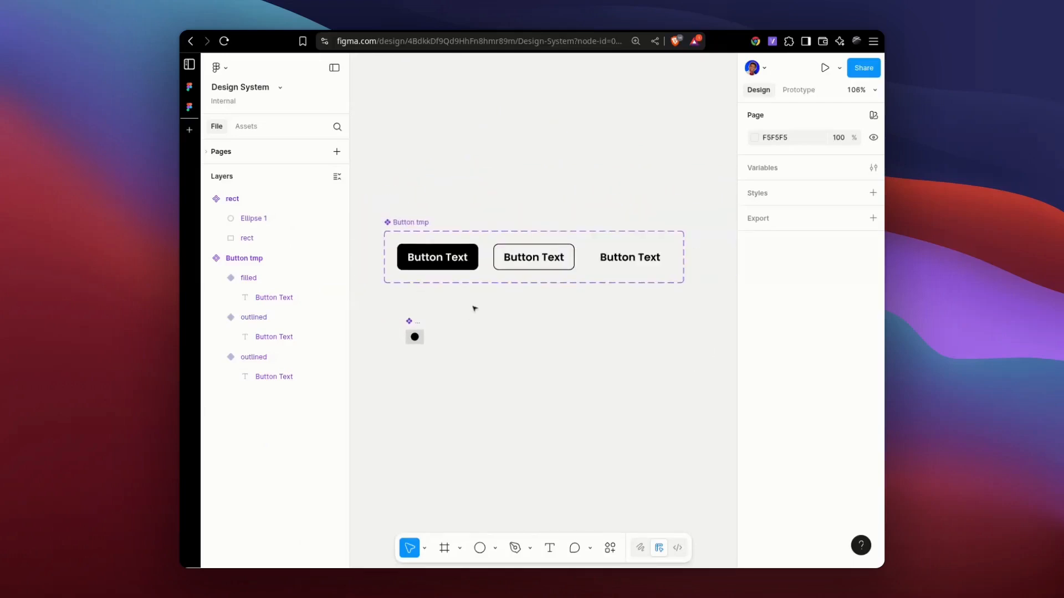
click(610, 548)
key(Return)
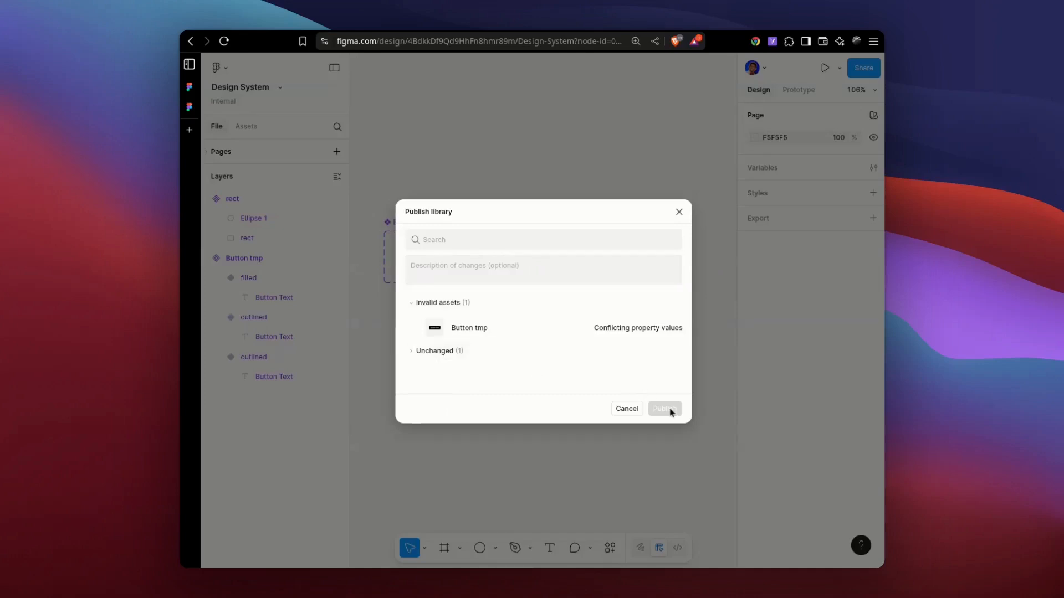
Inspect the variant properties and value conflict of the Button tmp component set.
mouse_move(423, 335)
click(413, 328)
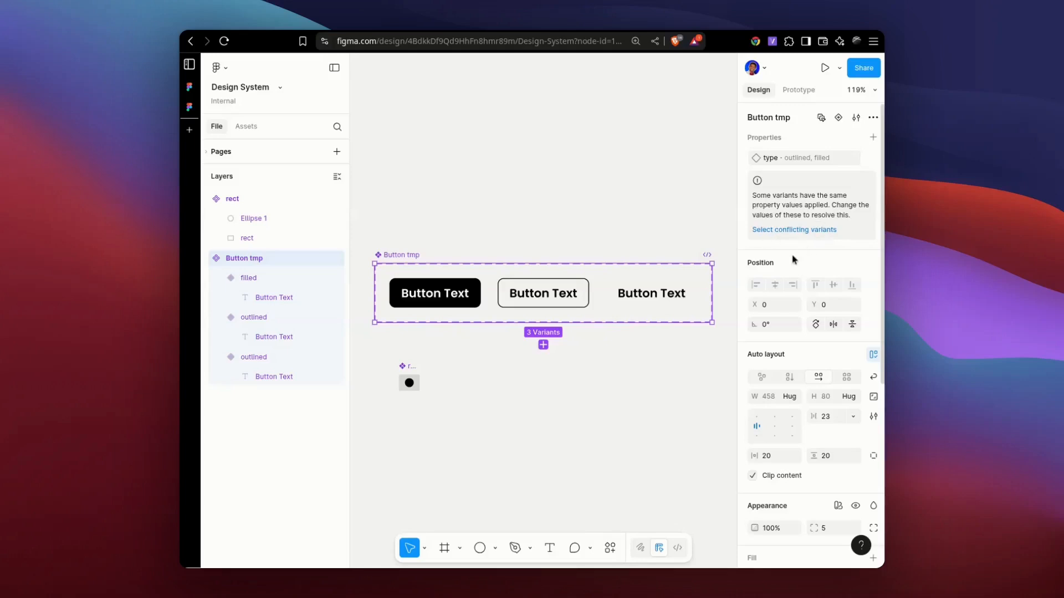
click(641, 199)
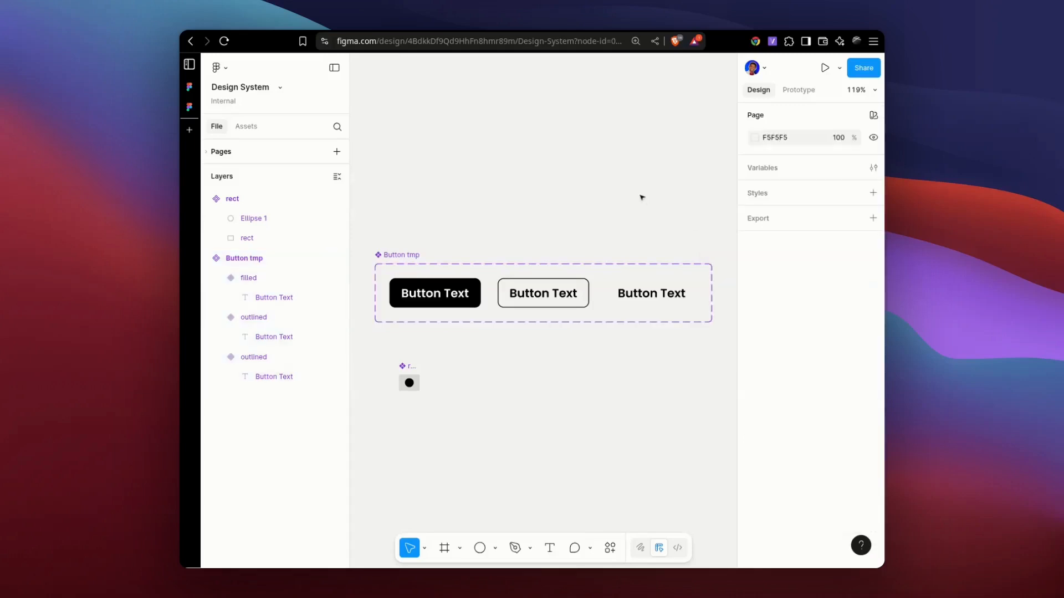
Set the type value of the third, borderless Button tmp variant to ghost.
click(542, 293)
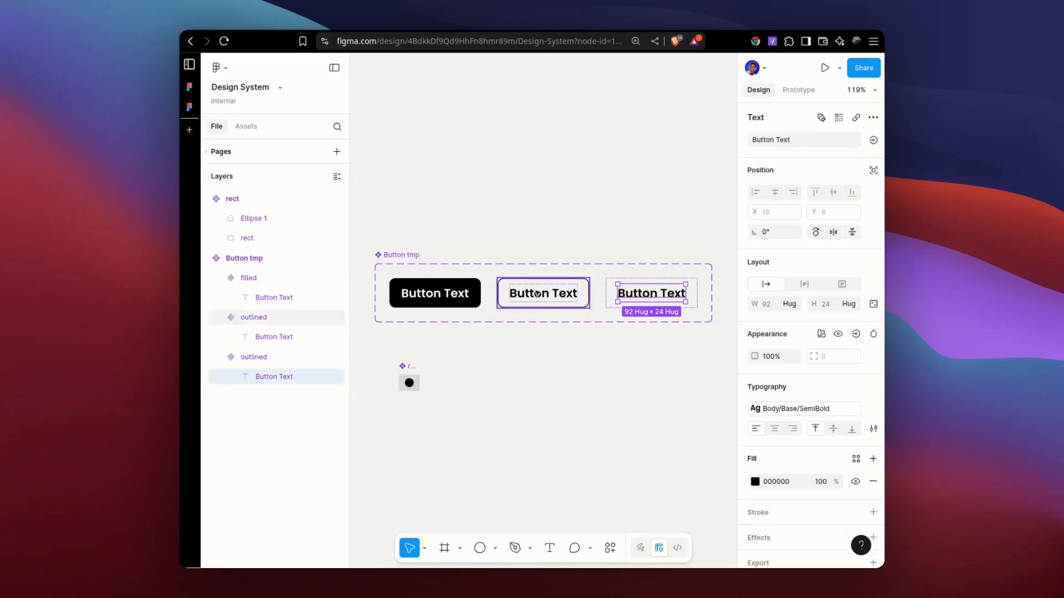
click(620, 293)
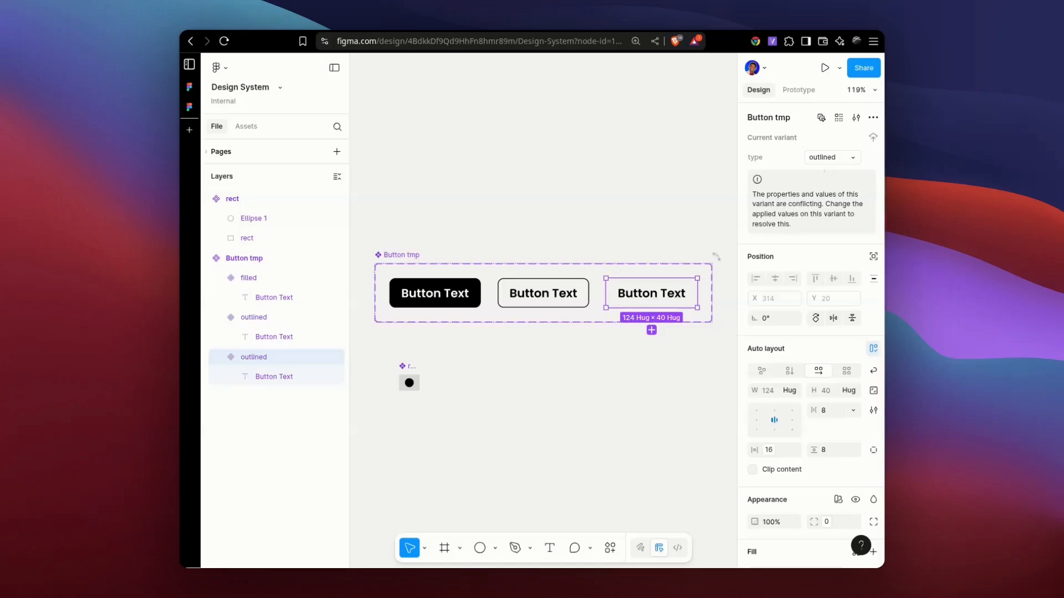
click(817, 160)
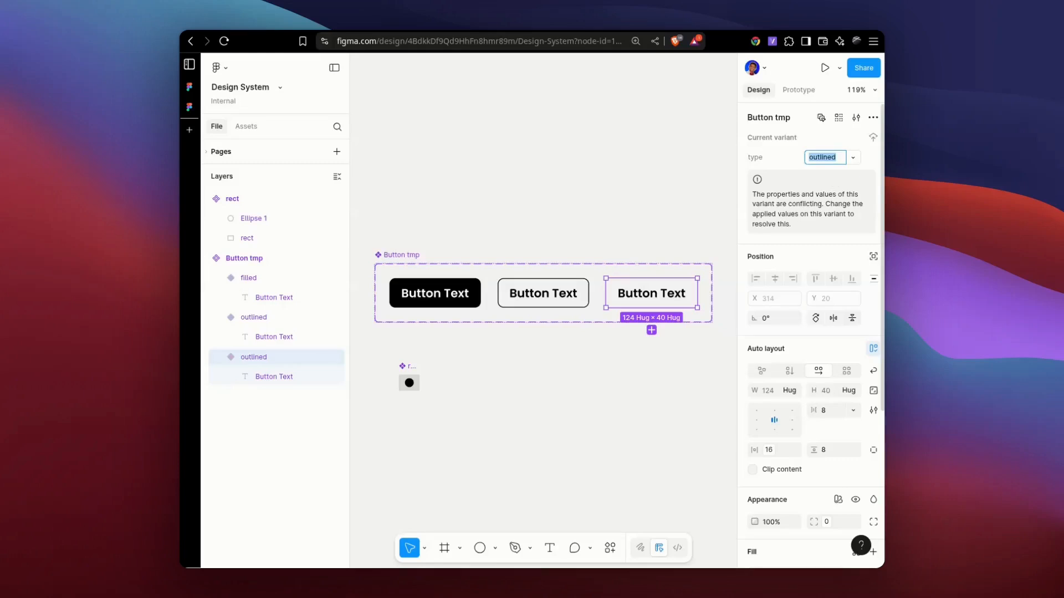
text(ghost)
key(Return)
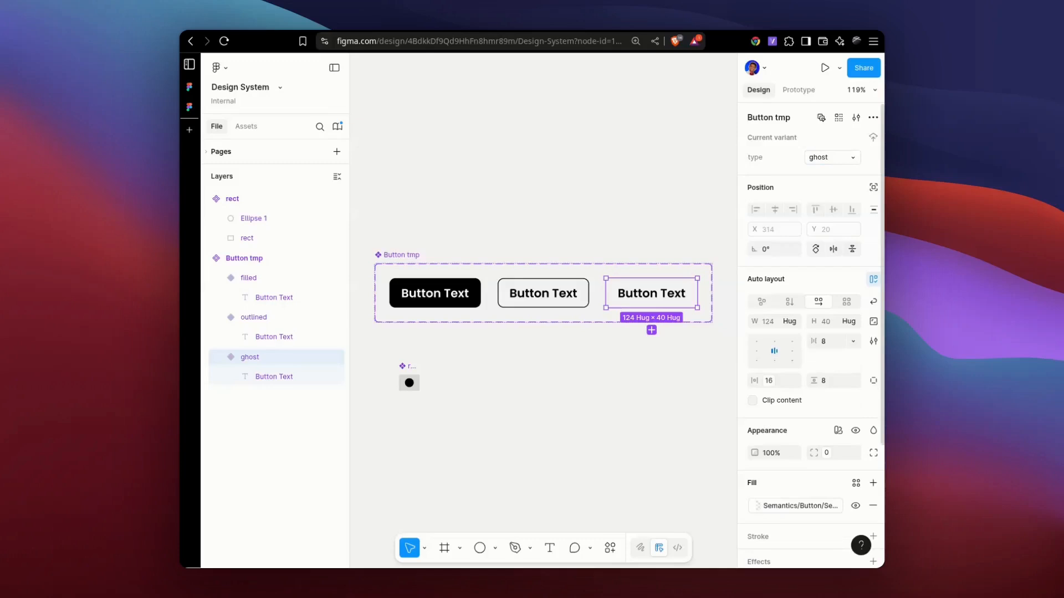
Check the type values of the Button tmp component set and preview its library changes without publishing.
click(414, 258)
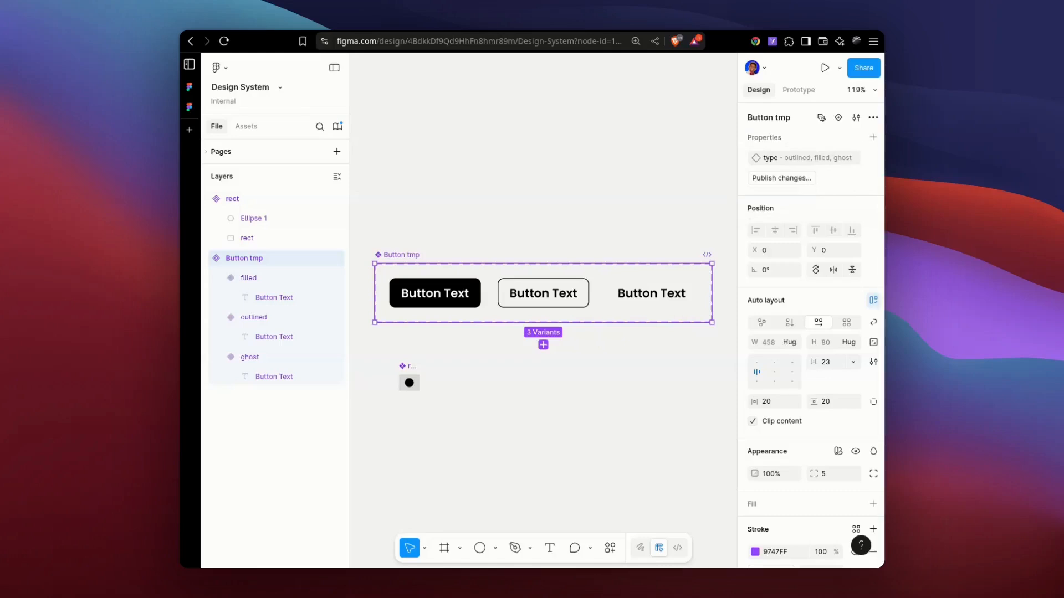
key(Escape)
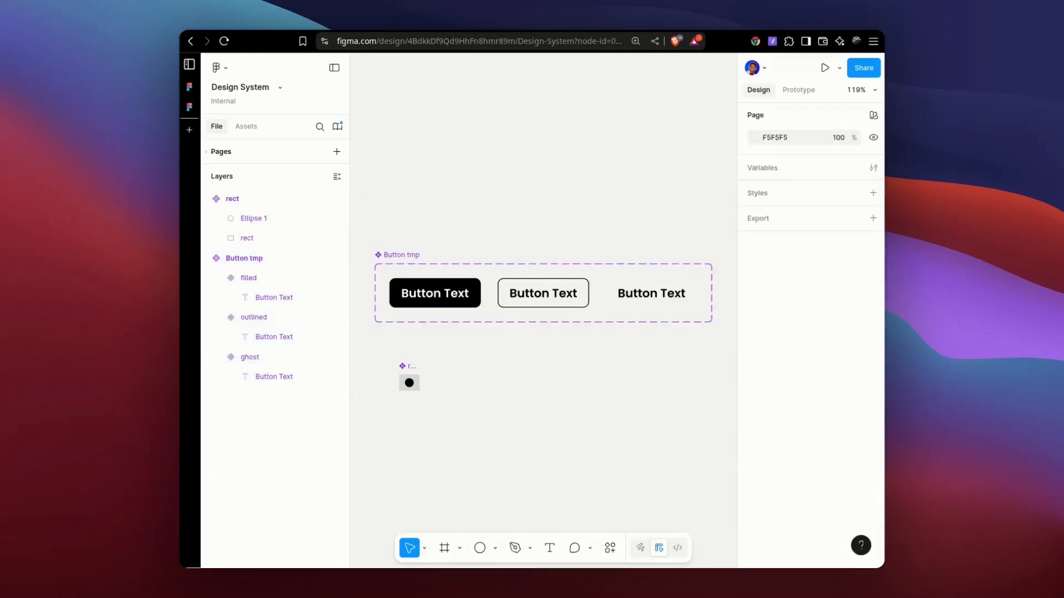
click(629, 304)
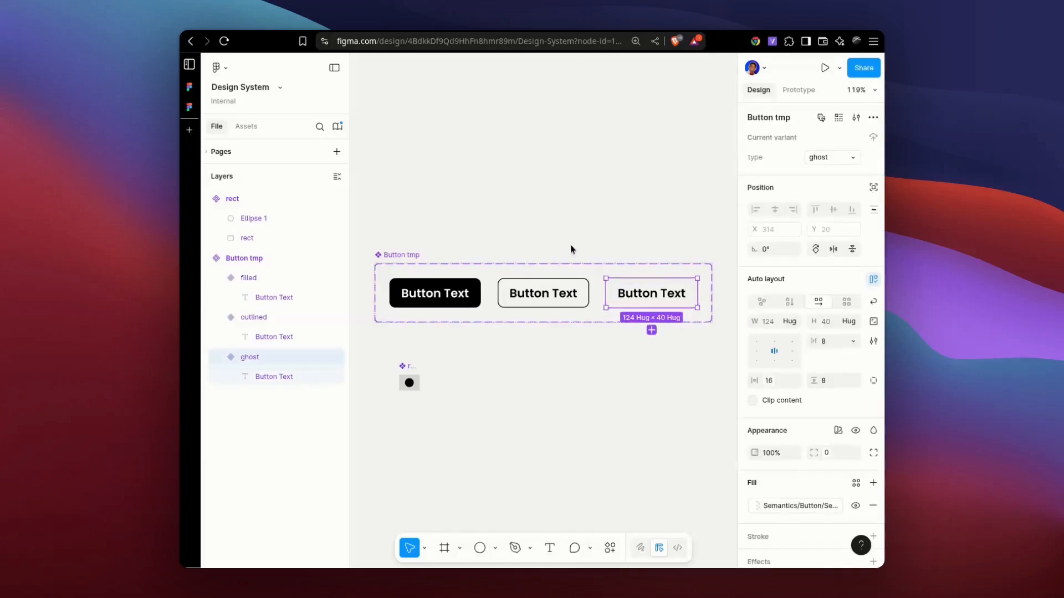
click(410, 252)
click(403, 258)
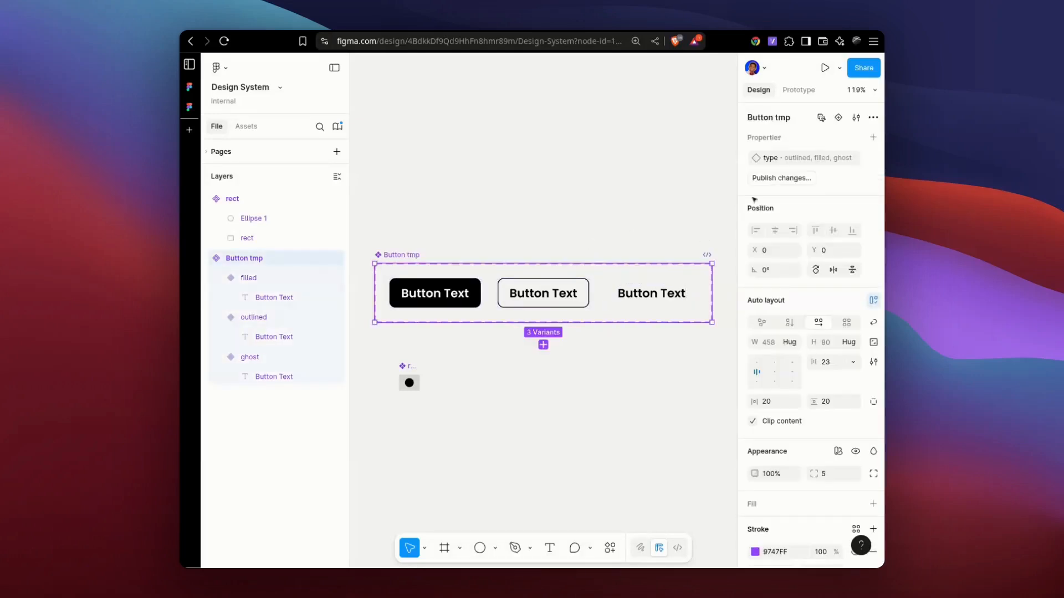
click(771, 179)
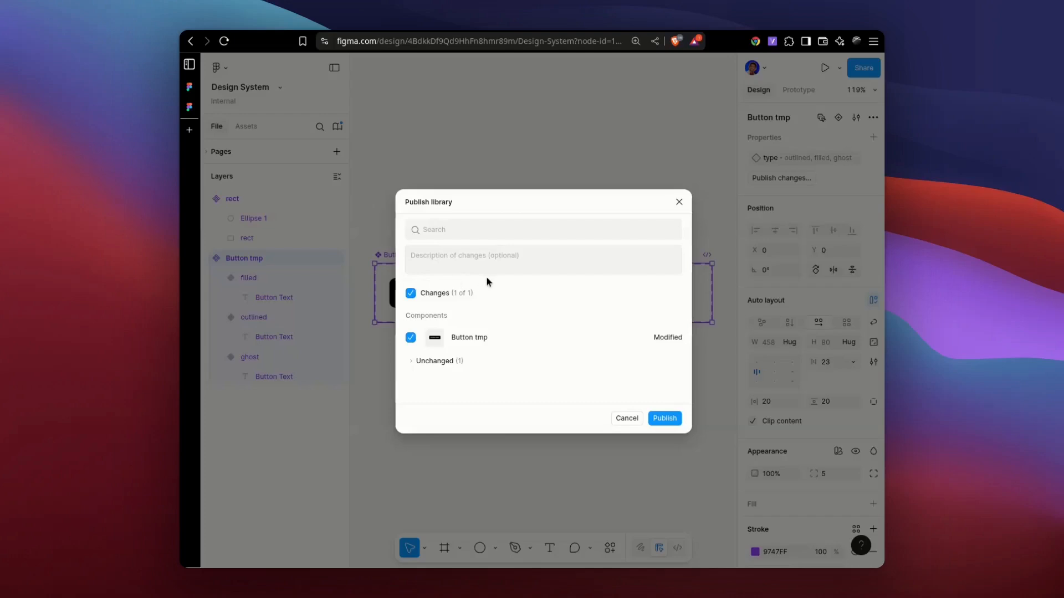
click(679, 203)
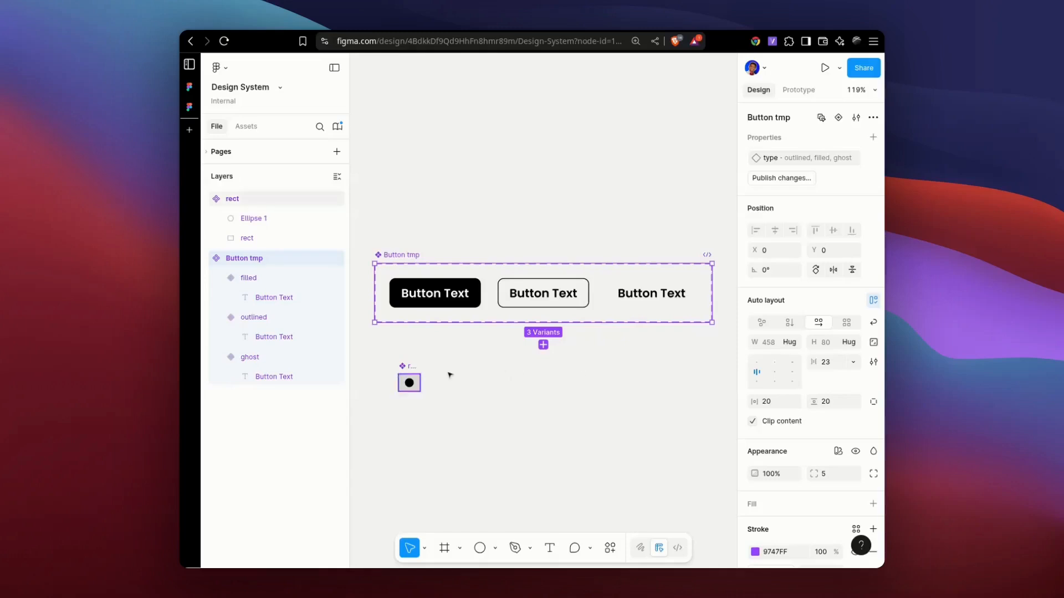
click(417, 369)
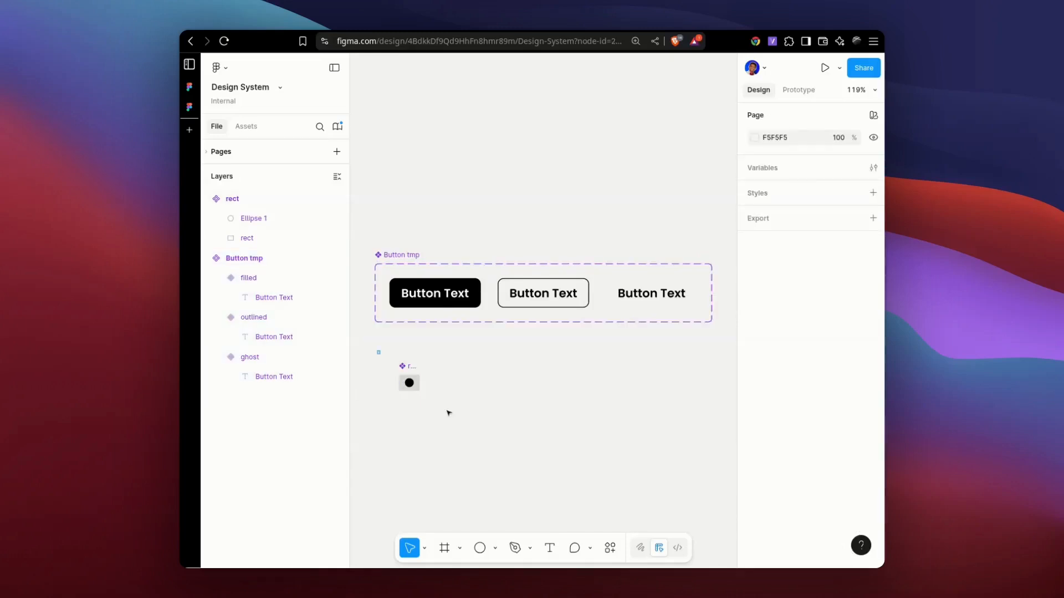
drag(447, 411, 377, 350)
click(474, 392)
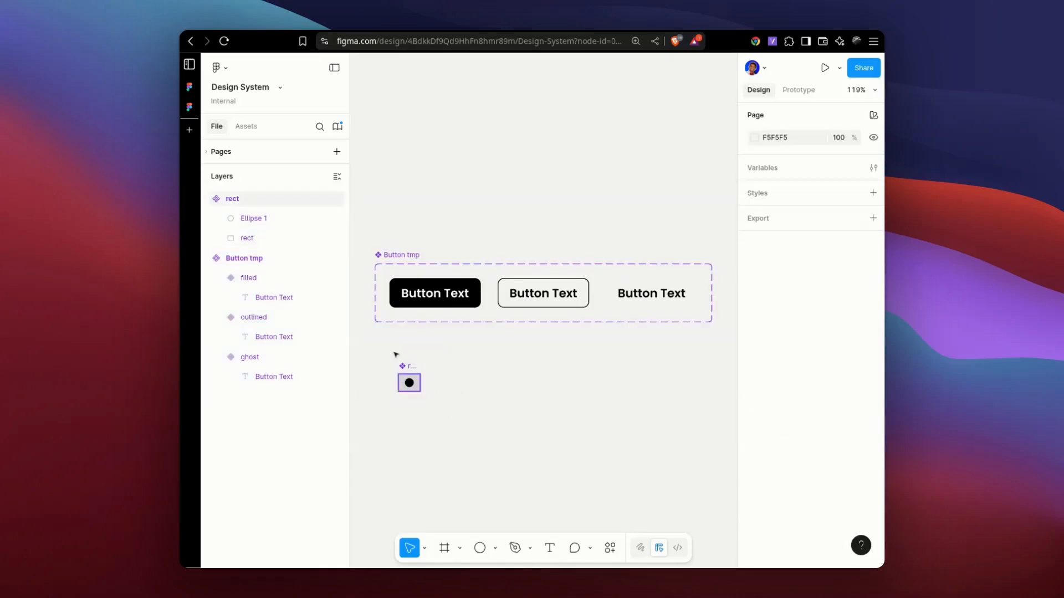
drag(388, 349, 482, 430)
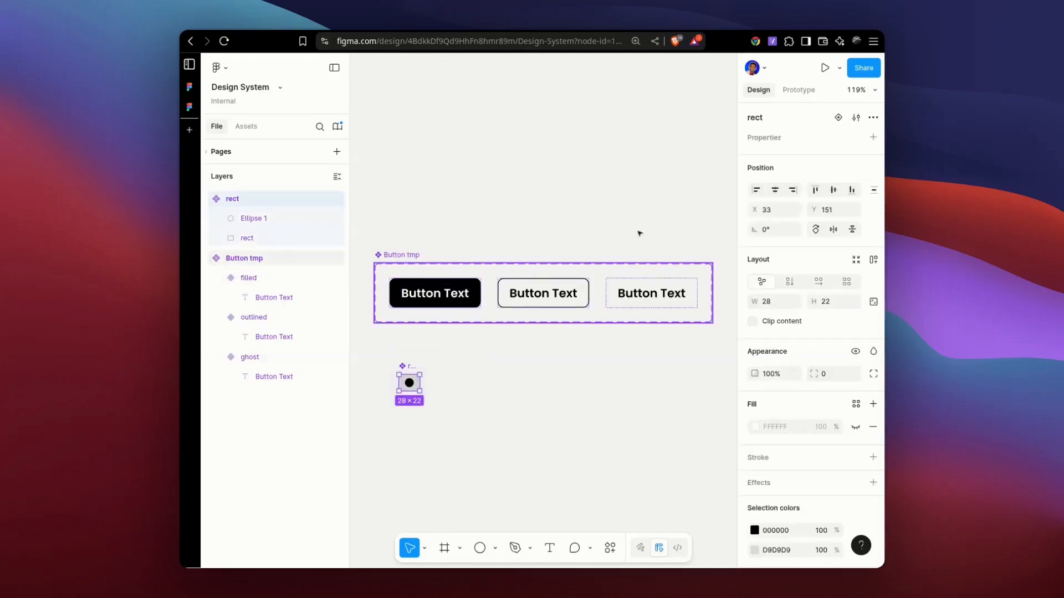
Publish the modified Button tmp component, and apply all Design System library updates in the All file.
click(557, 268)
click(794, 179)
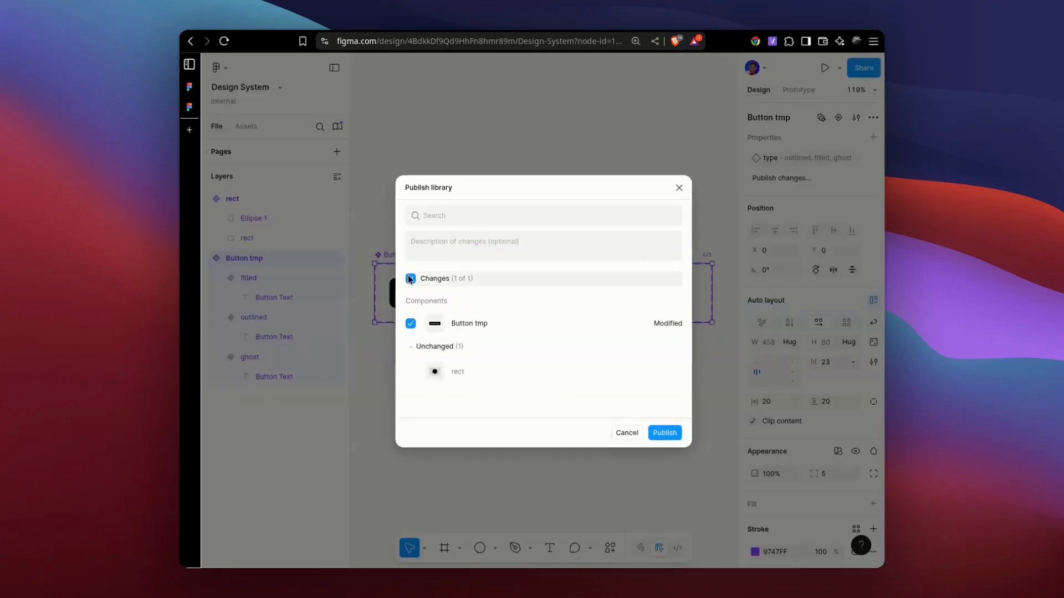
click(668, 435)
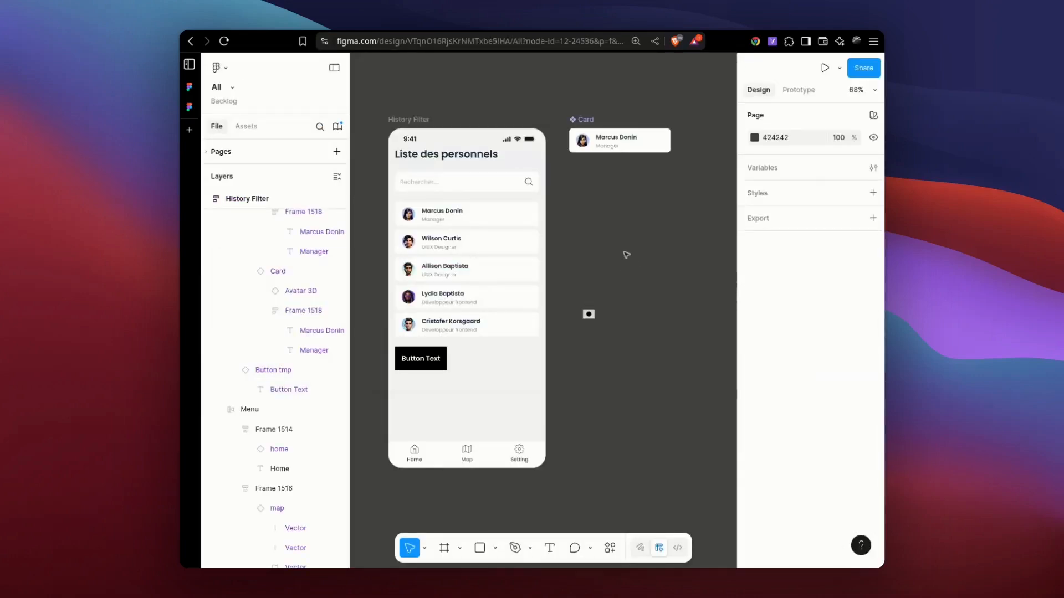
click(338, 127)
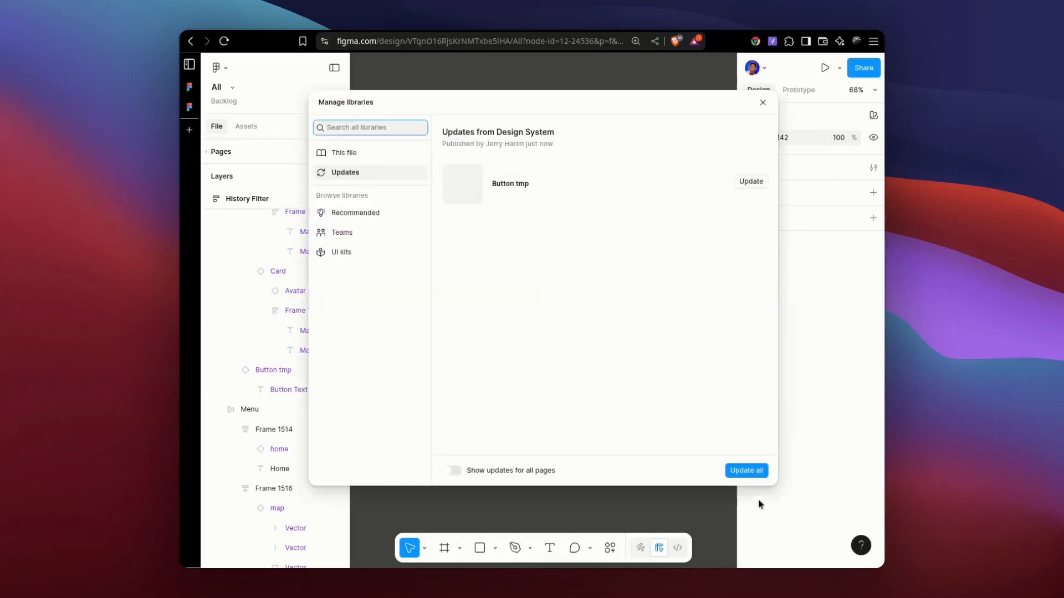
click(746, 471)
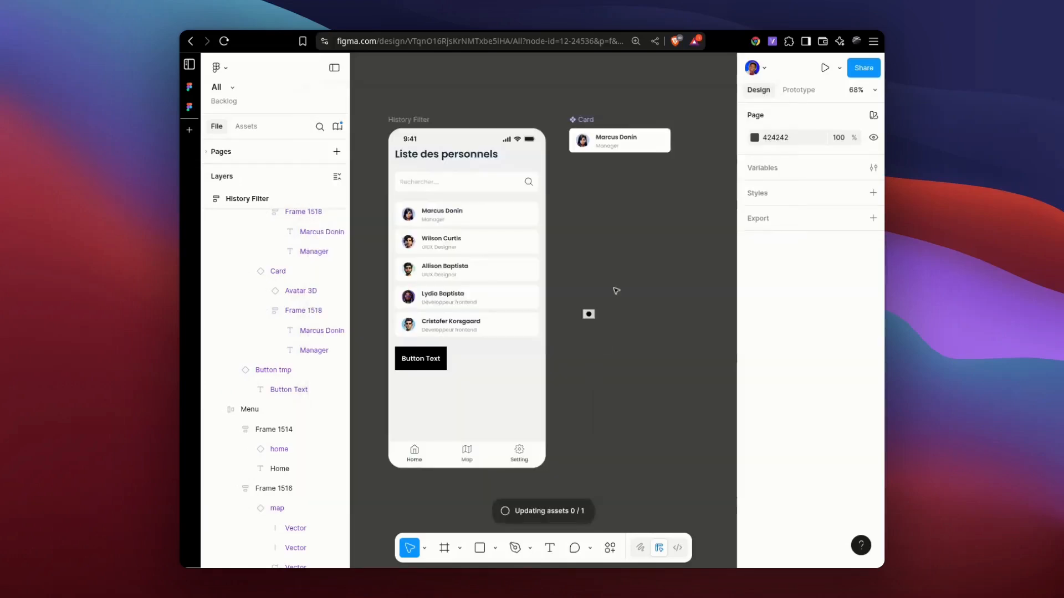
Try the outlined and ghost types on the Button tmp instance in the History Filter frame, and undo both changes.
double_click(431, 355)
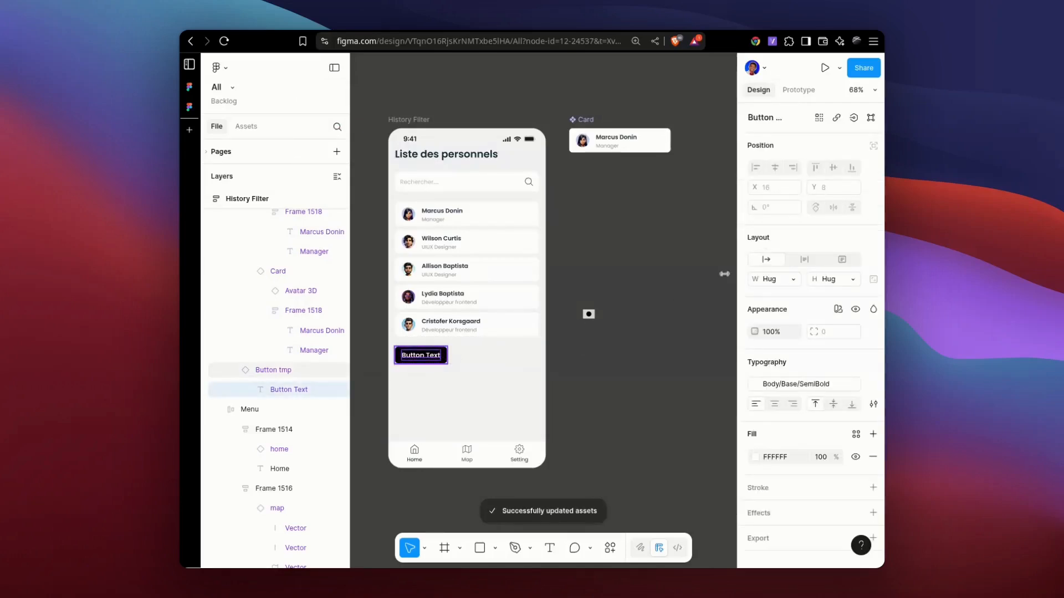
key(Escape)
click(856, 151)
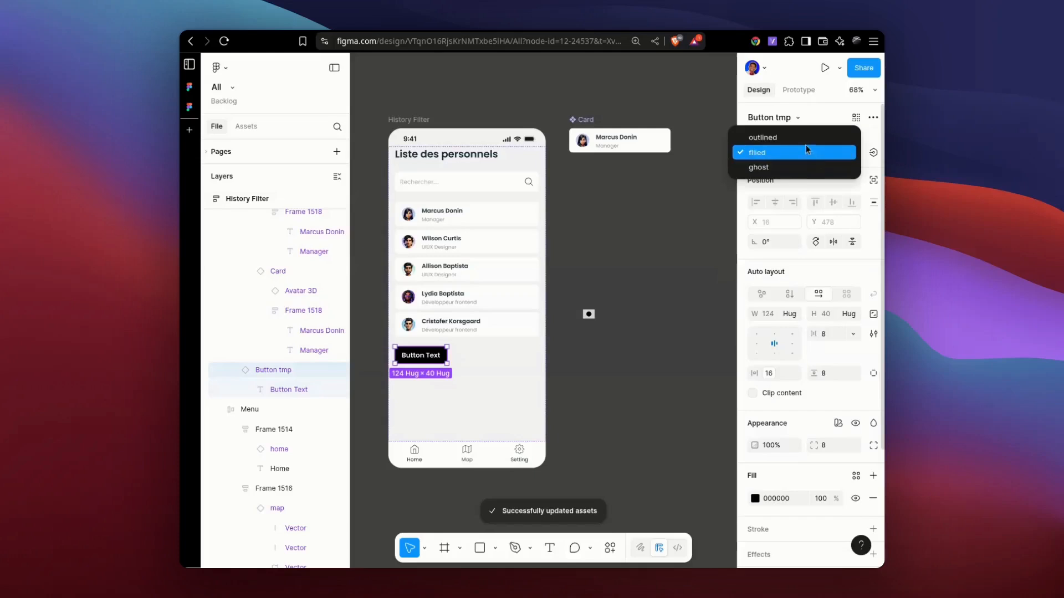
click(801, 138)
click(853, 157)
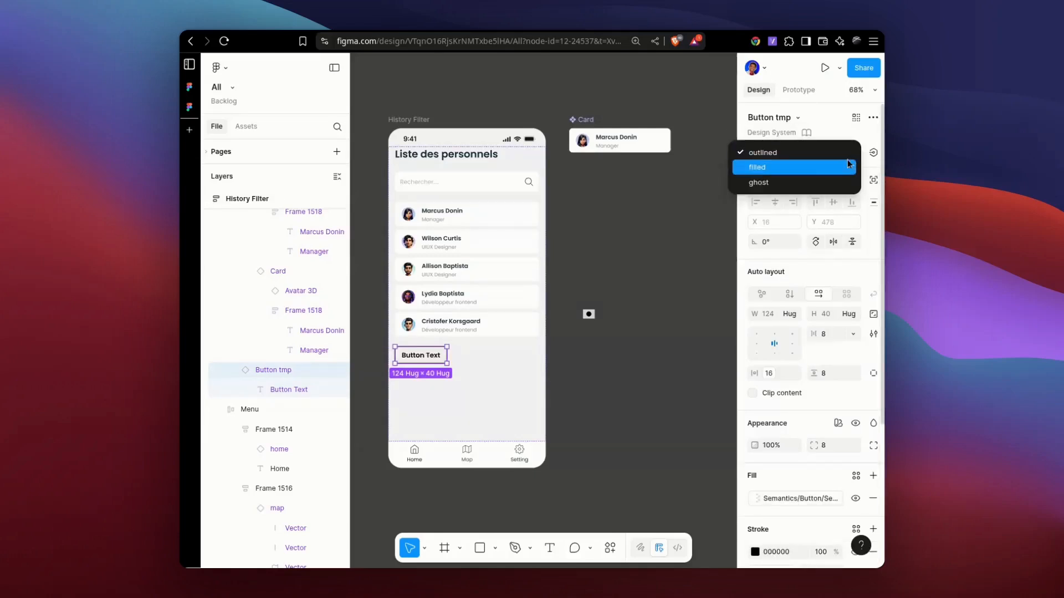
click(795, 182)
click(677, 381)
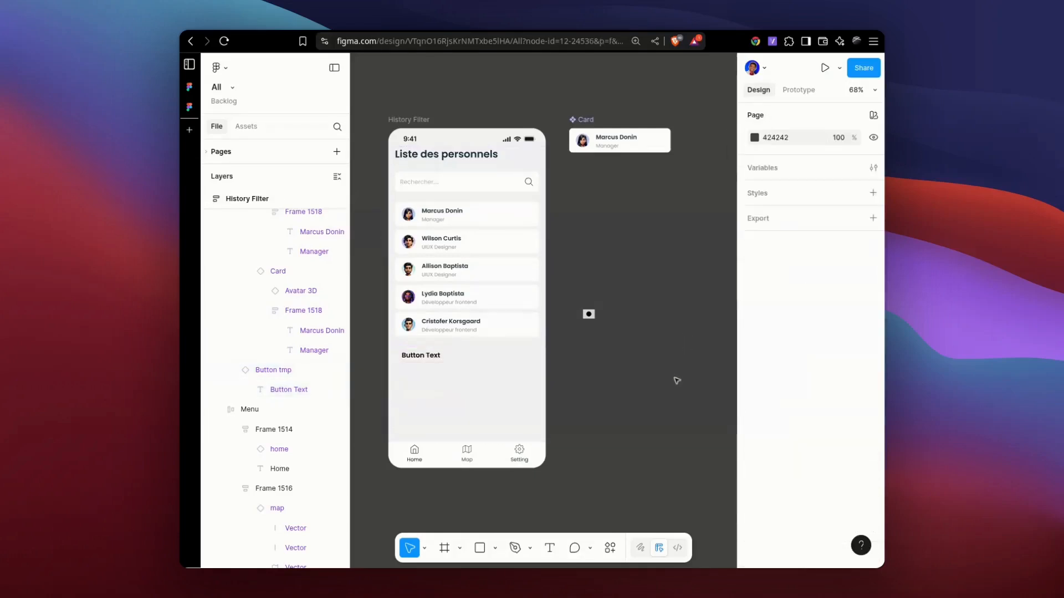
key(ctrl+z)
key(ctrl+z)
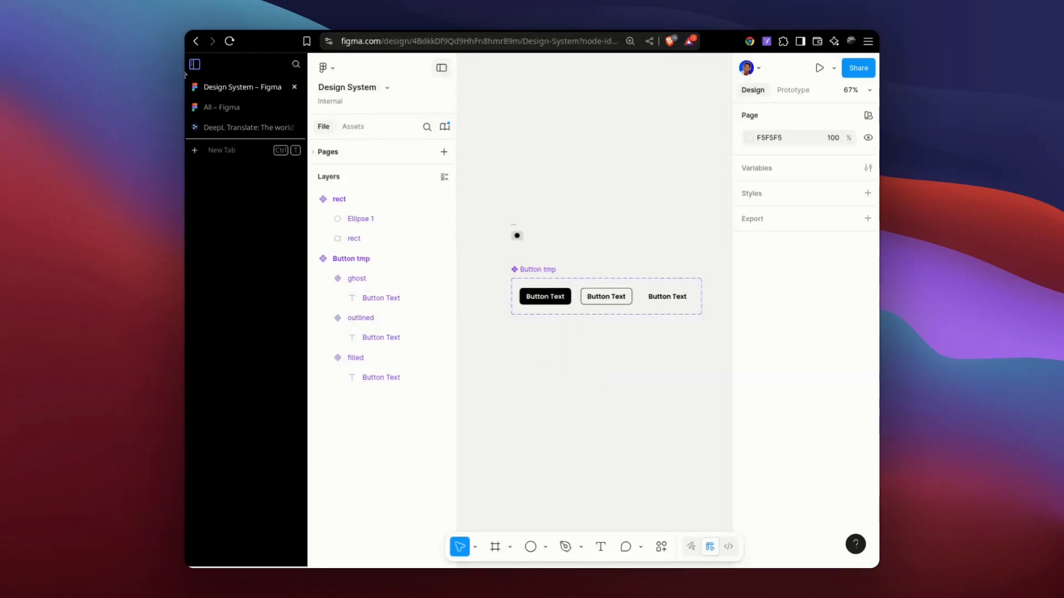
In the Design System file, extend the Button tmp component set downward, leaving empty space below its three variants.
click(441, 68)
click(195, 65)
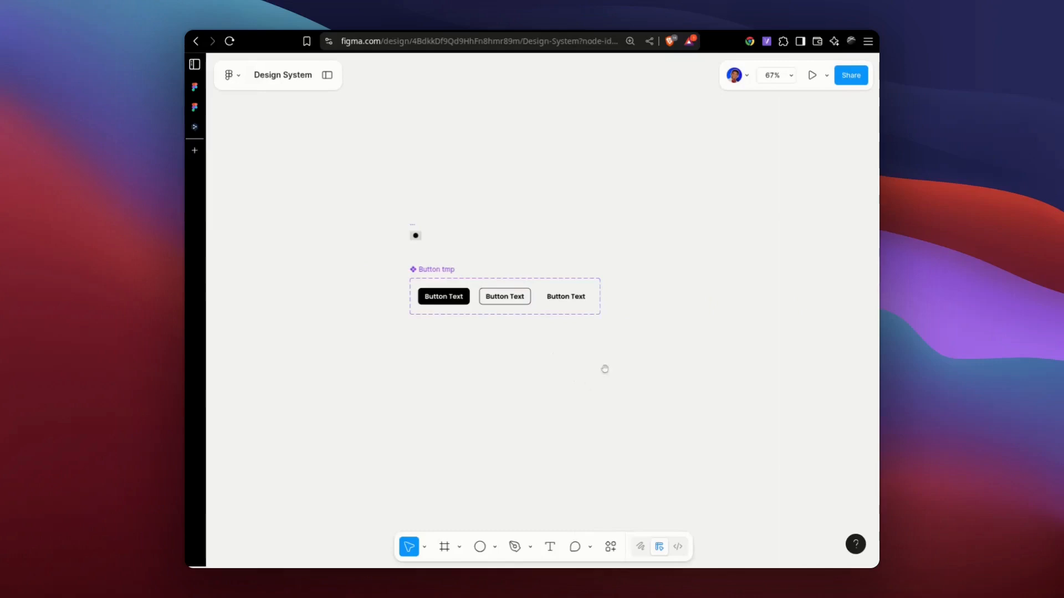
drag(601, 372, 624, 373)
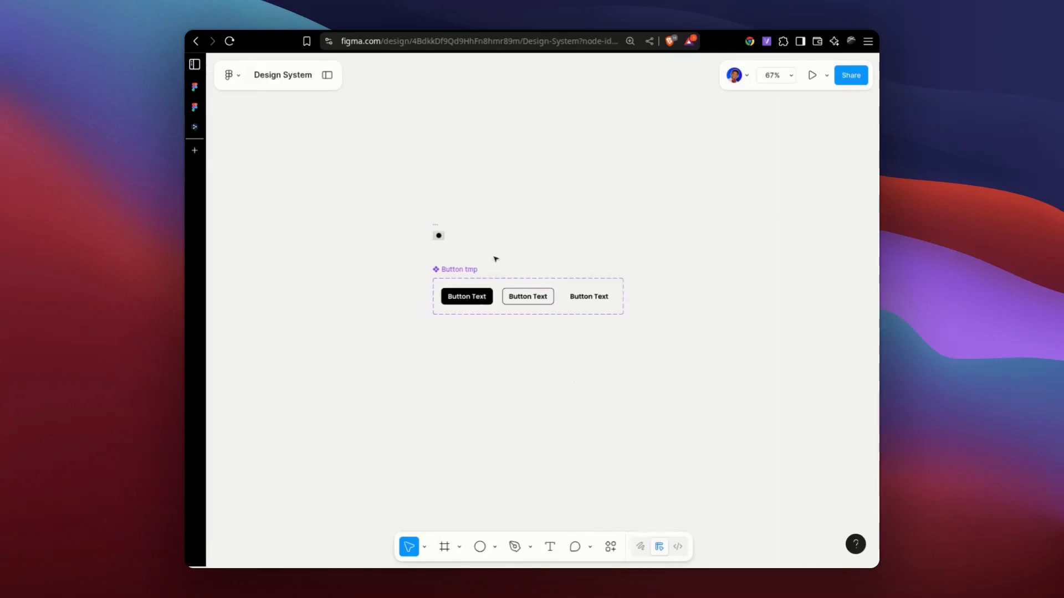
key(ctrl+backslash)
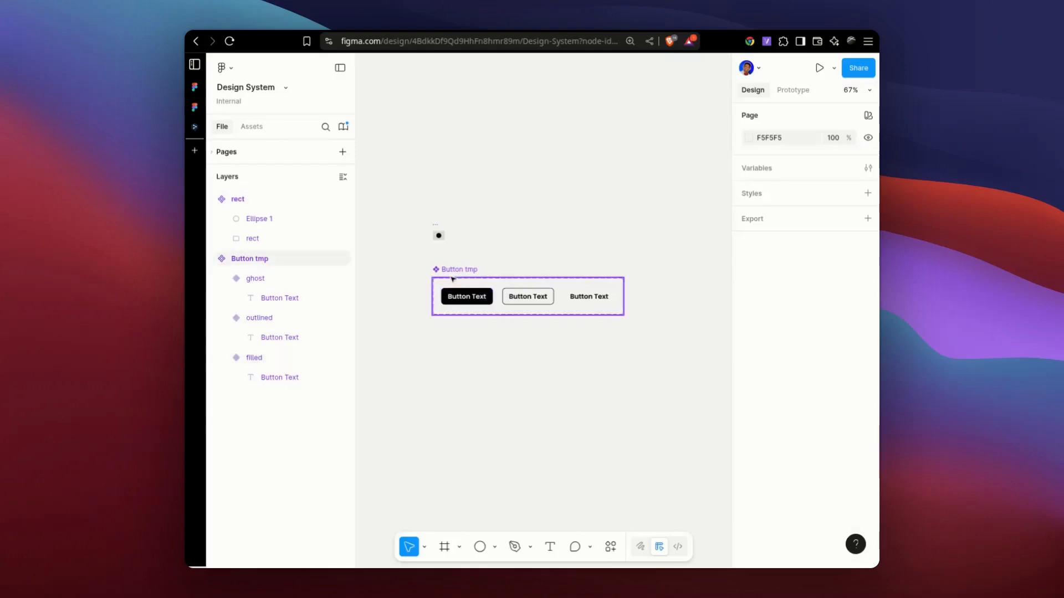
click(496, 321)
drag(495, 316, 491, 397)
Duplicate the filled, outlined and ghost variants into a second row directly below at Y 104 within Button tmp.
click(468, 294)
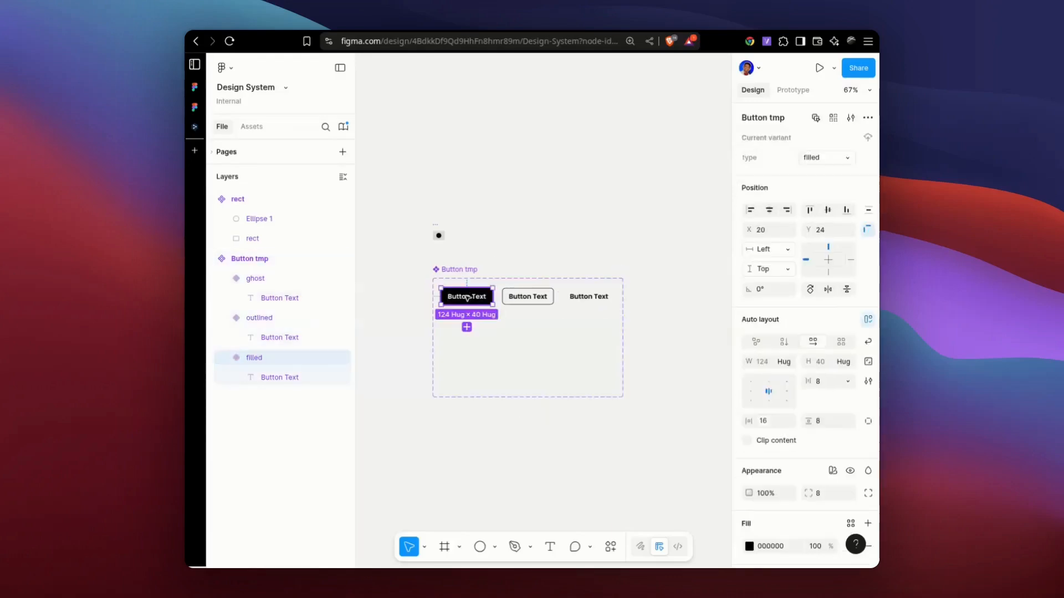
shift+click(528, 299)
shift+click(587, 299)
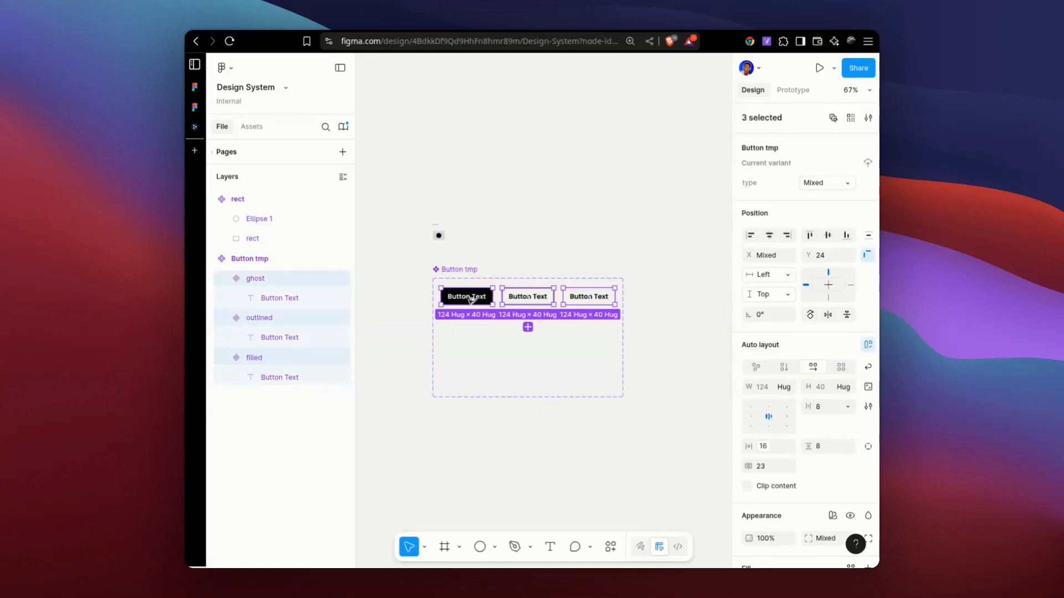
drag(472, 298, 472, 332)
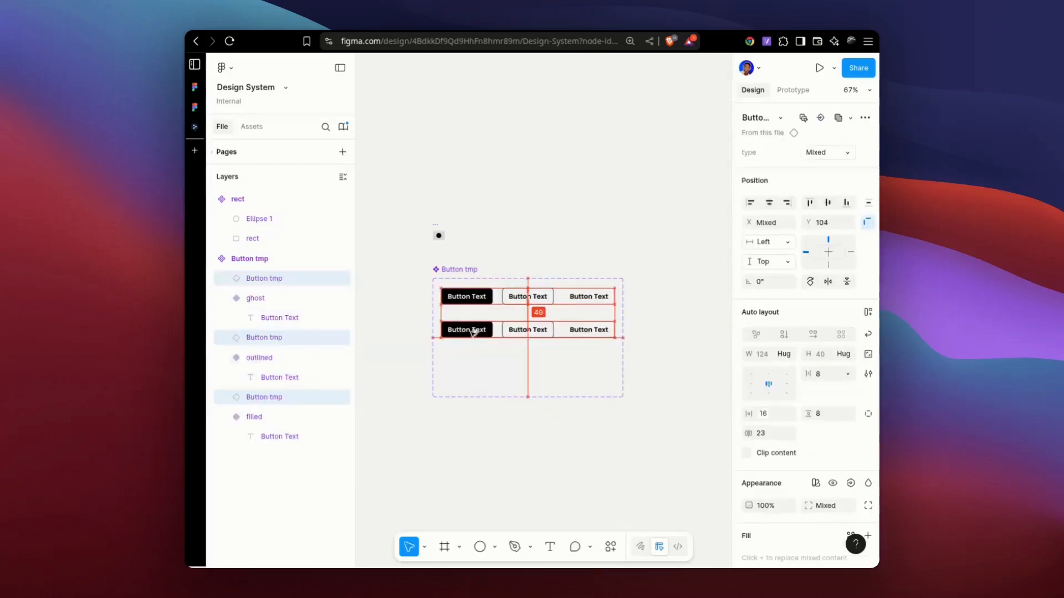
double_click(527, 333)
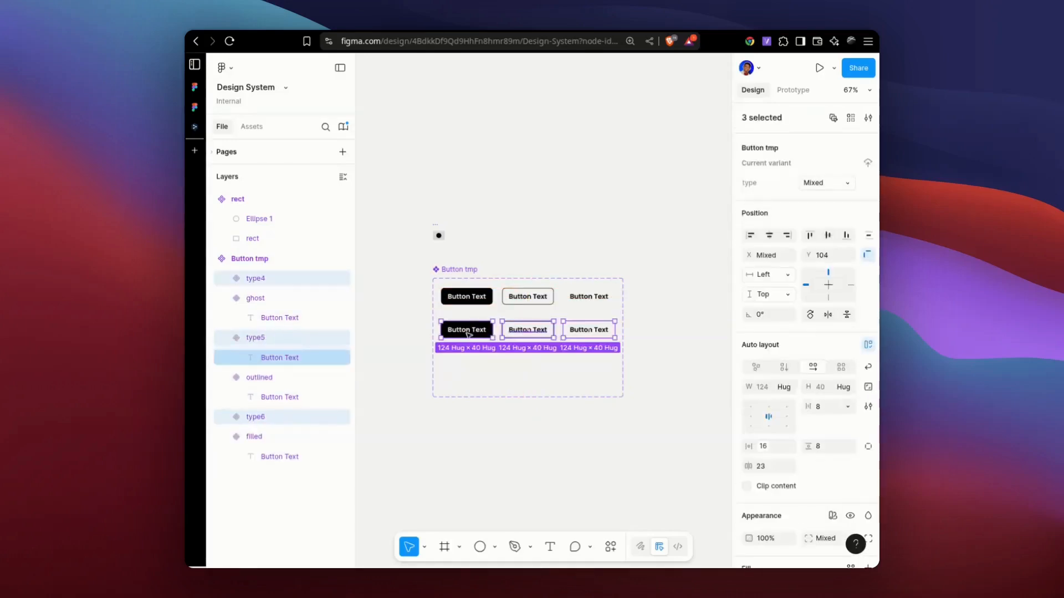
Change the fill of the duplicated filled button in the second row to DDDDDD.
click(483, 333)
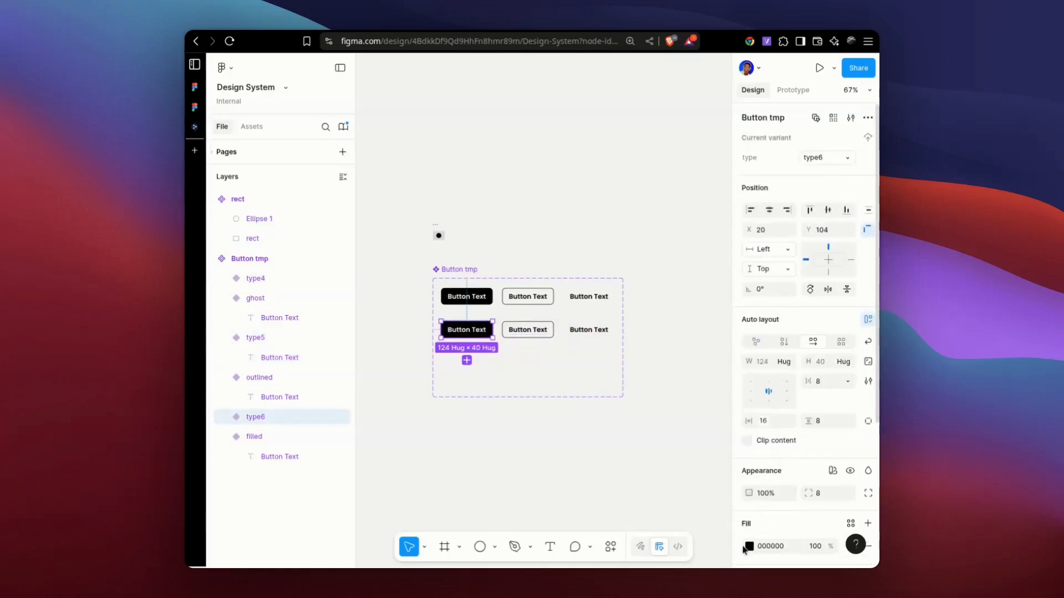
click(749, 546)
drag(599, 338, 575, 337)
click(719, 264)
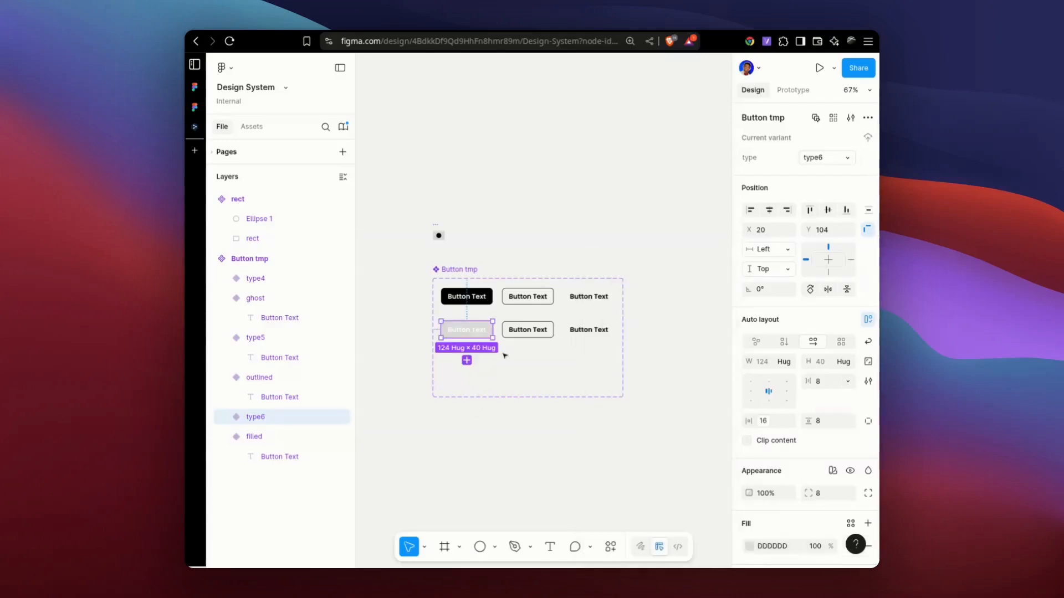
Remove the fill from the duplicated outlined button in the second row.
click(525, 336)
scroll(829, 472, down, 4)
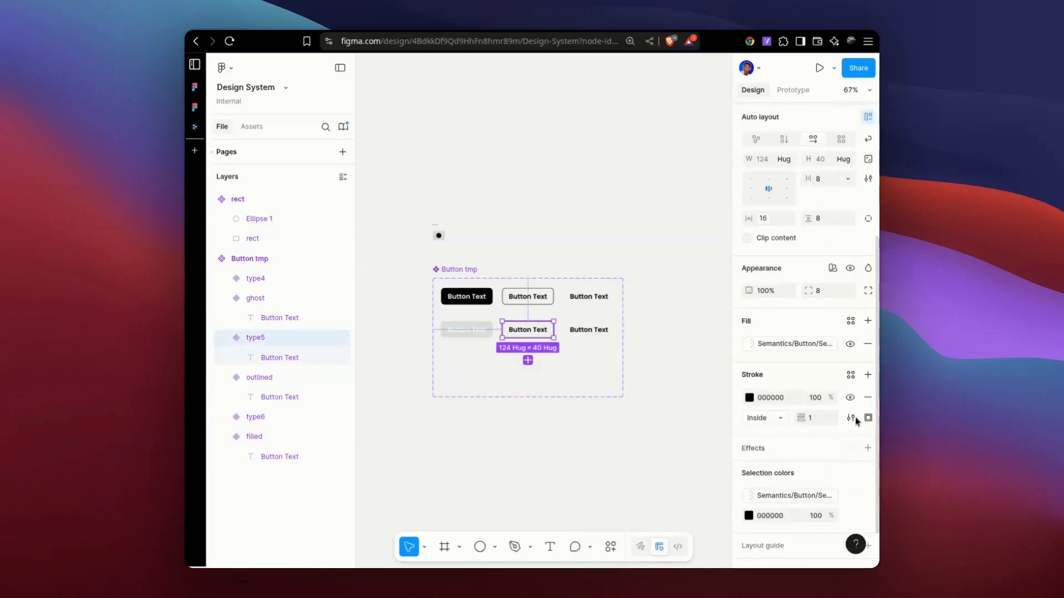
click(868, 344)
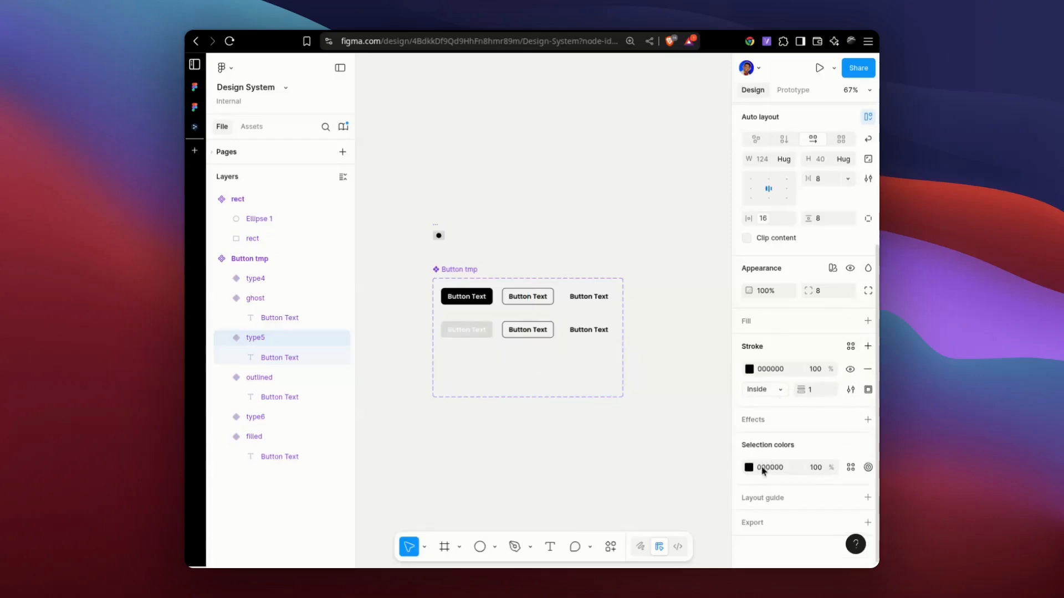
Change the black stroke and text color of the outlined button in the second row to DDDDDD, reusing the filled duplicate's color.
click(463, 330)
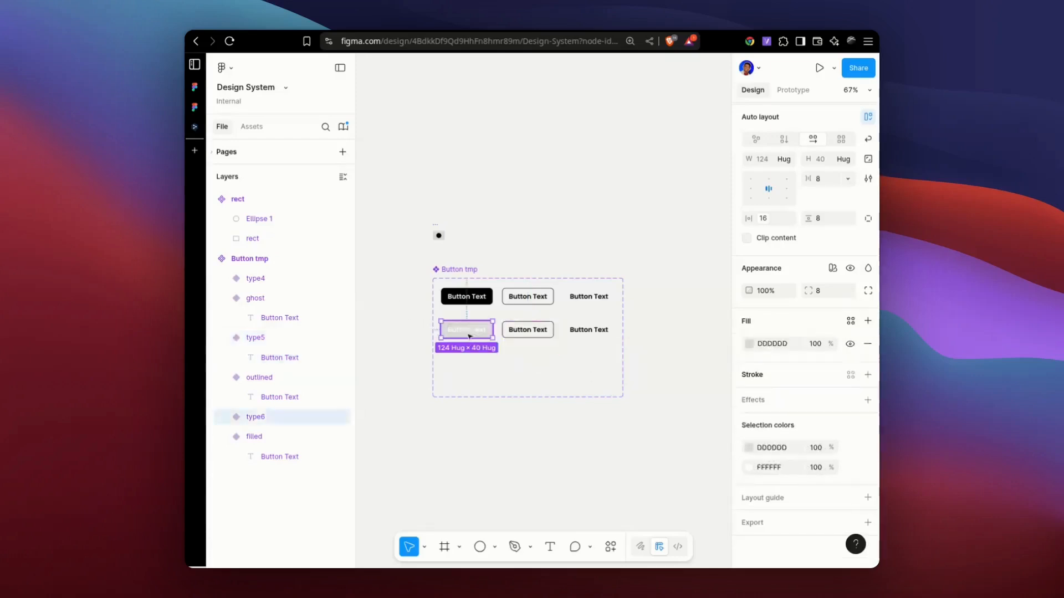
click(771, 343)
key(ctrl+c)
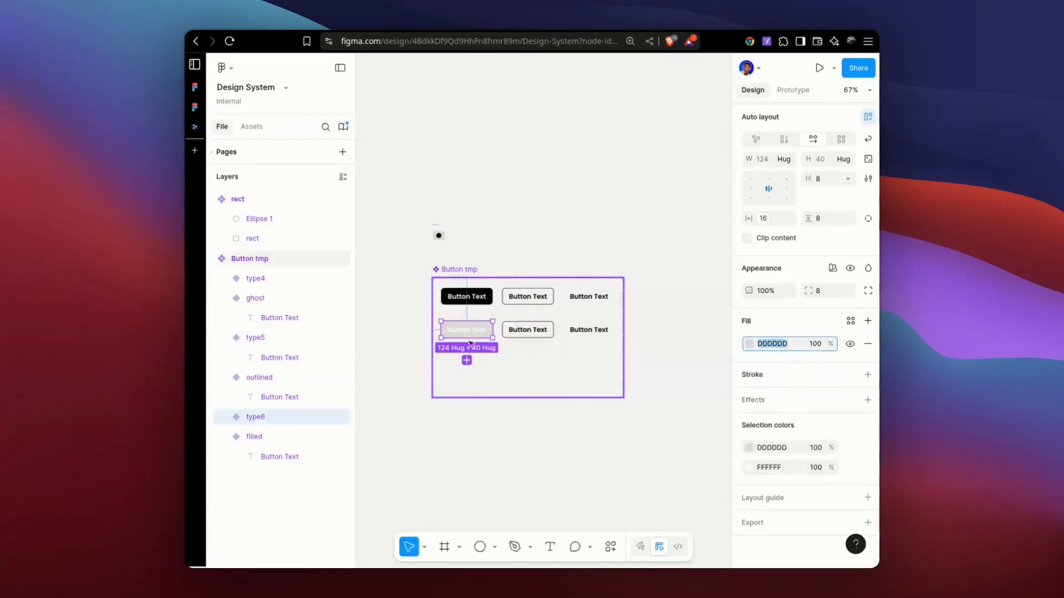
click(529, 330)
click(783, 468)
key(ctrl+v)
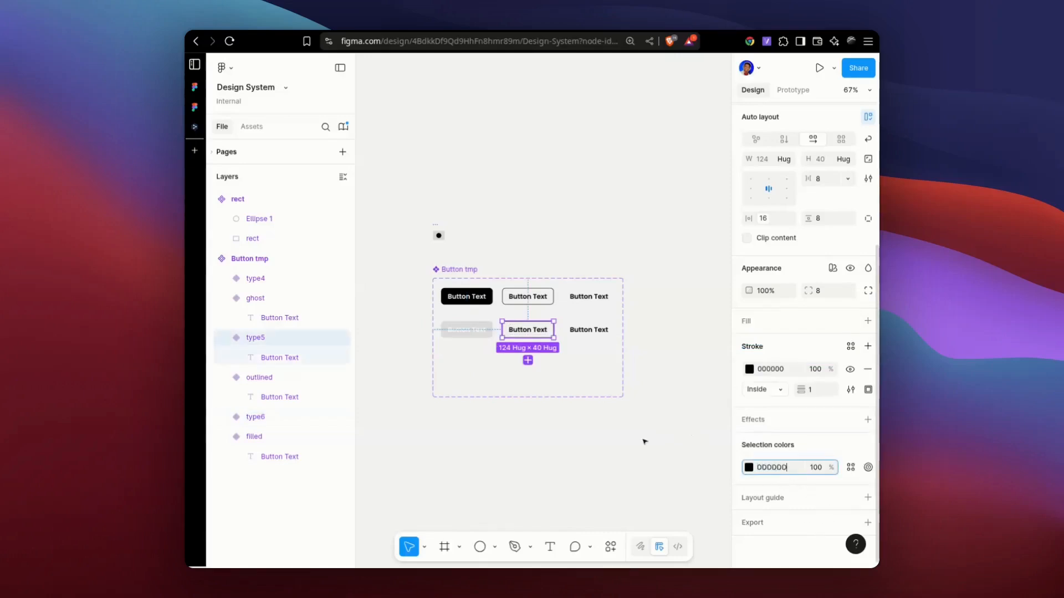
Change the black text color of the ghost button in the second row to DDDDDD.
click(588, 330)
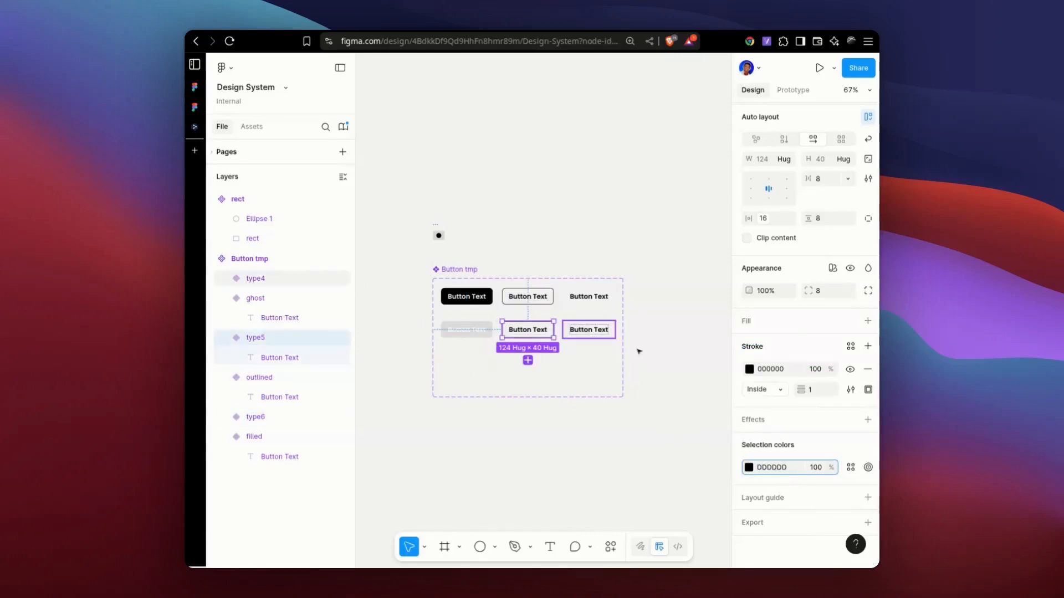
click(786, 467)
key(ctrl+v)
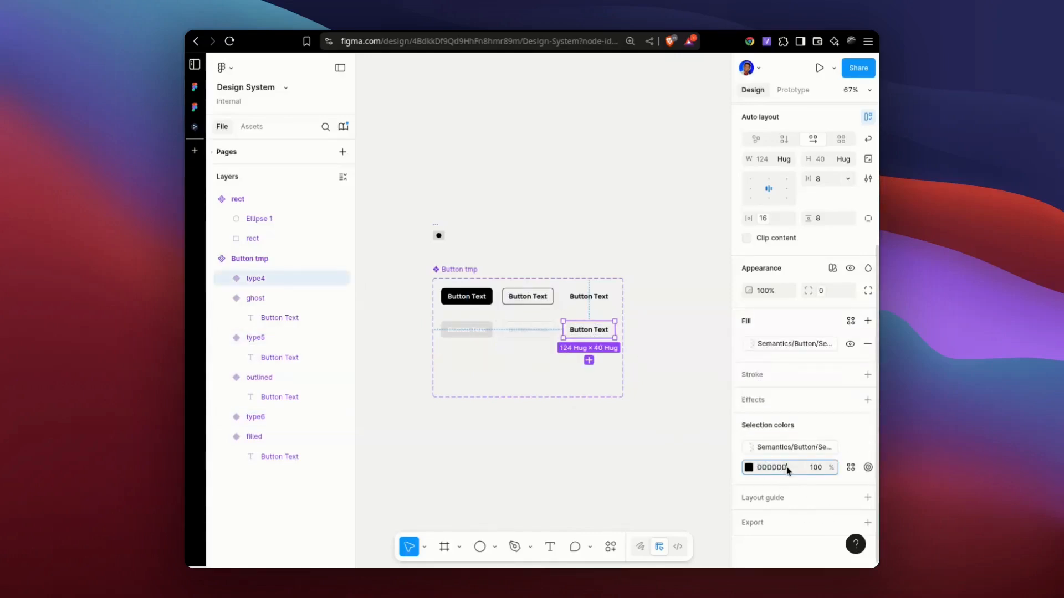
key(Return)
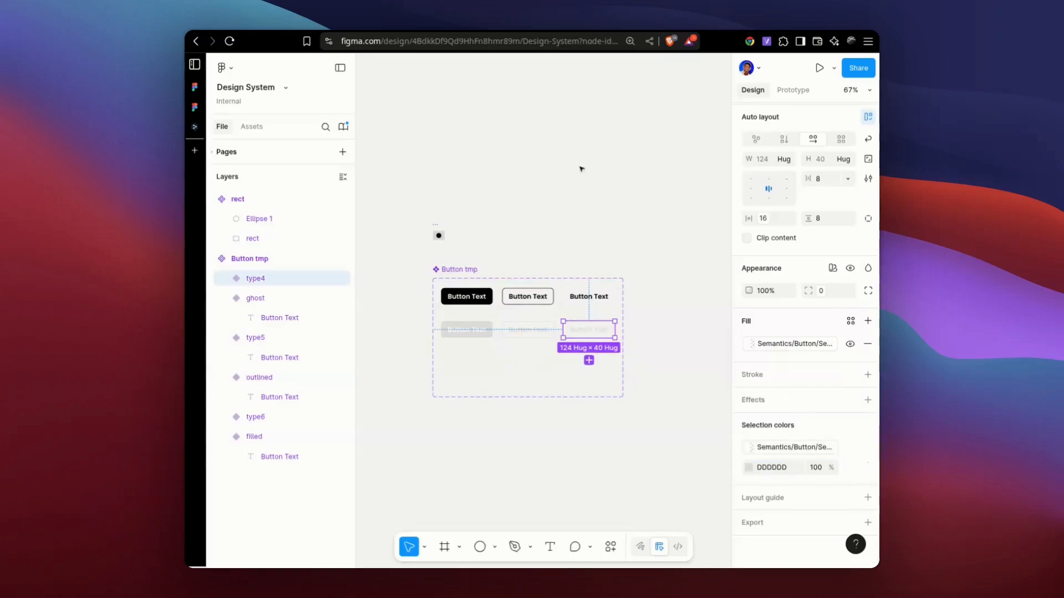
click(597, 224)
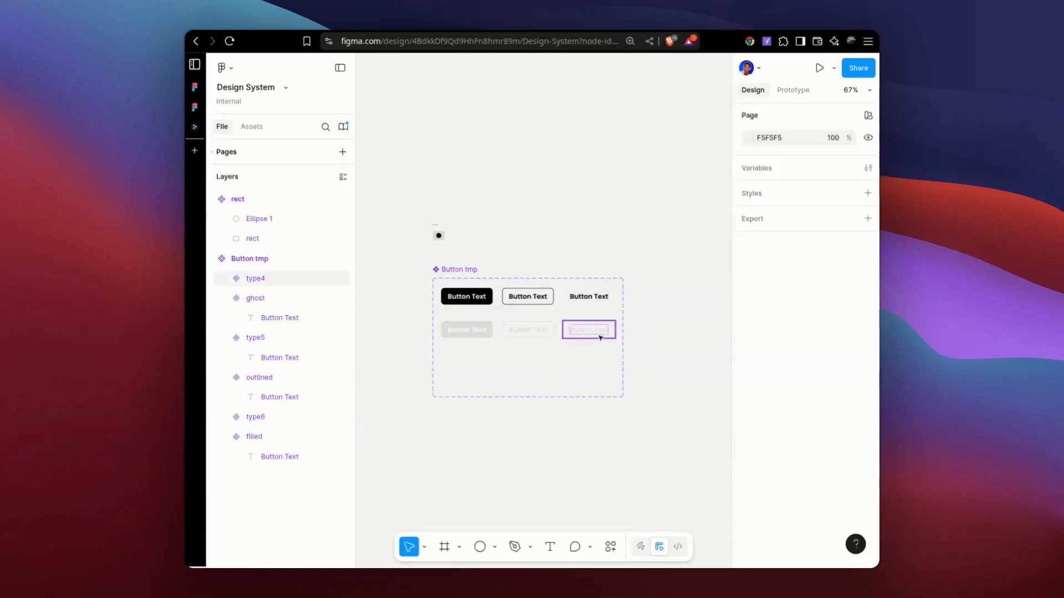
Select all three second-row variants together and change their shared stroke color to DFDFDF.
click(561, 337)
shift+click(532, 332)
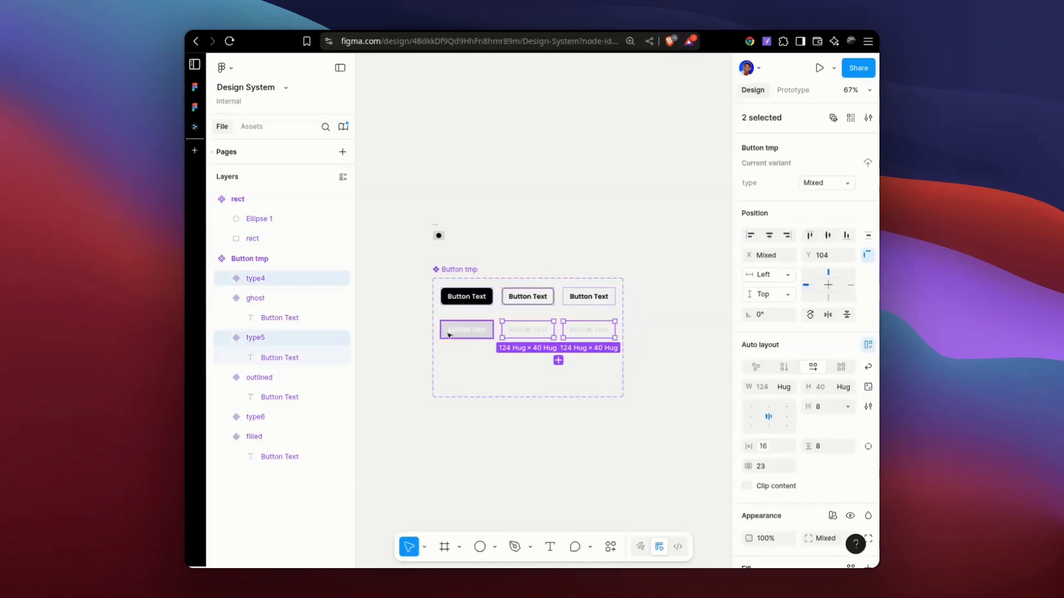
shift+click(446, 332)
scroll(787, 495, down, 3)
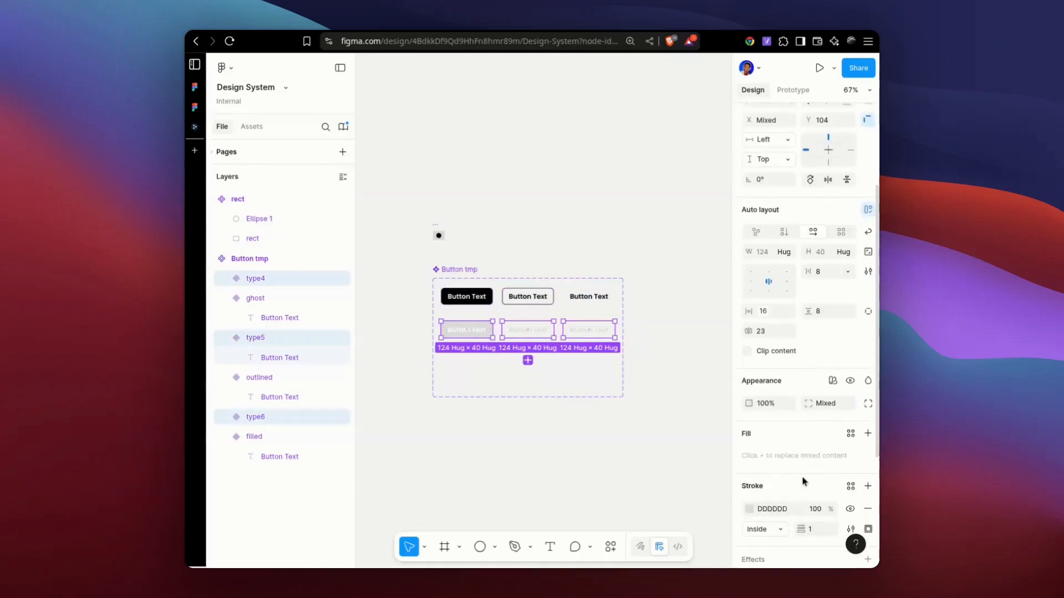
click(752, 509)
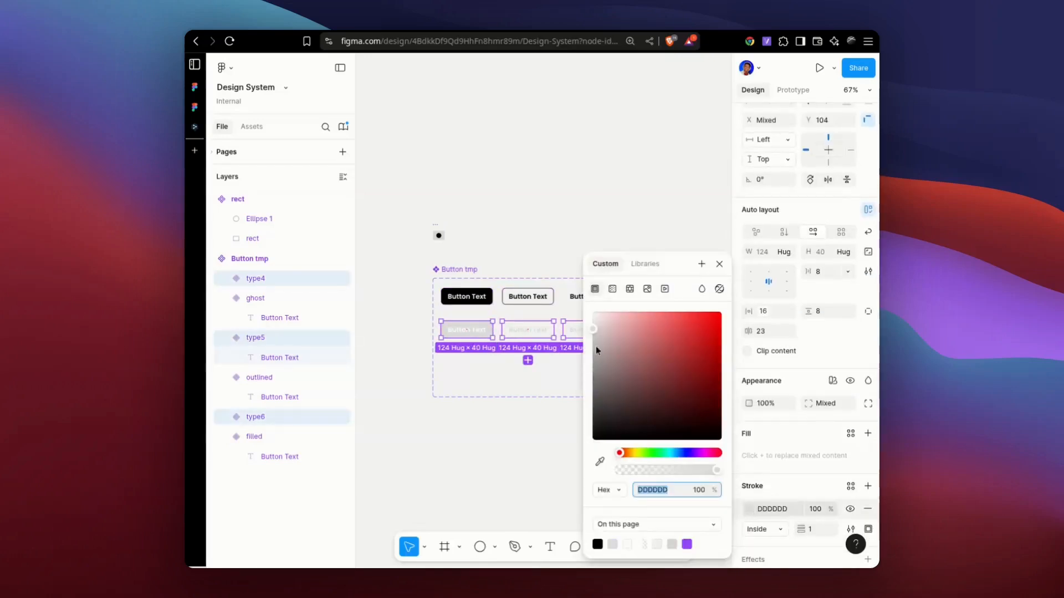
click(594, 327)
drag(586, 336, 589, 332)
click(719, 264)
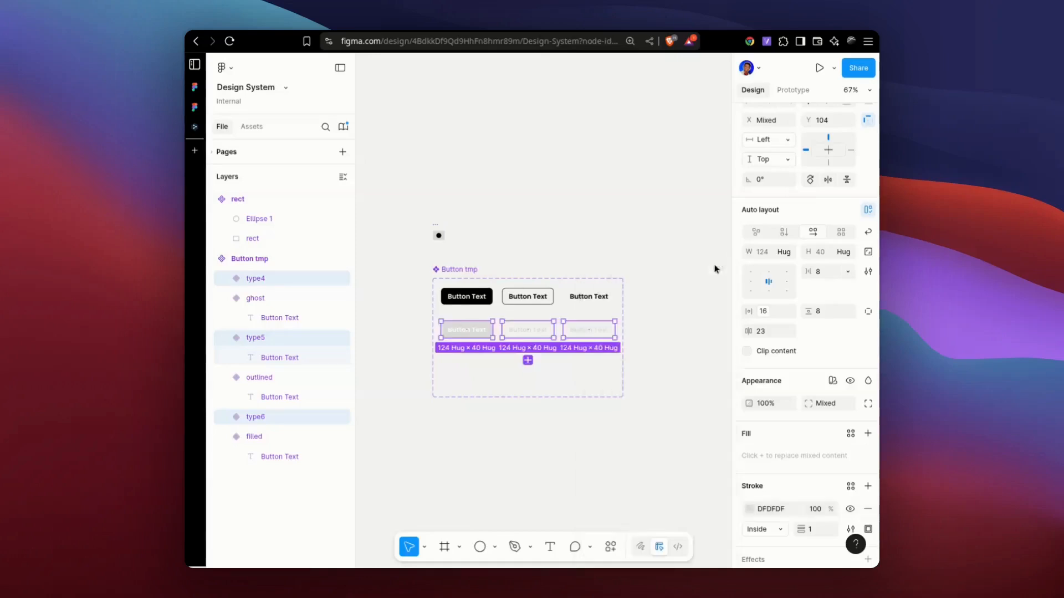
Set the corner radius of the ghost button in the second row to 8.
click(569, 343)
click(544, 331)
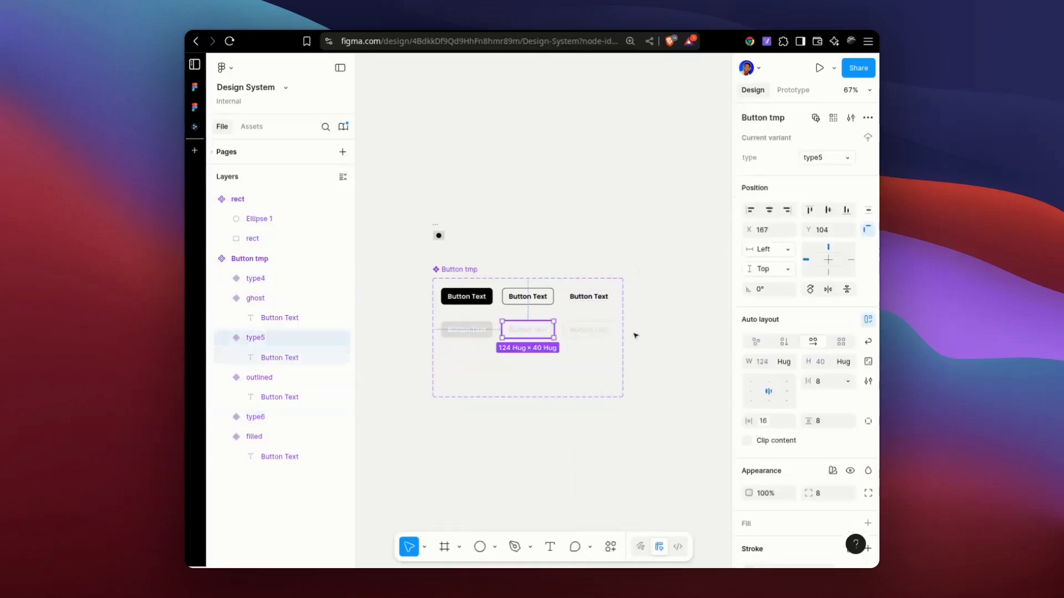
click(597, 333)
click(837, 493)
text(8)
key(Return)
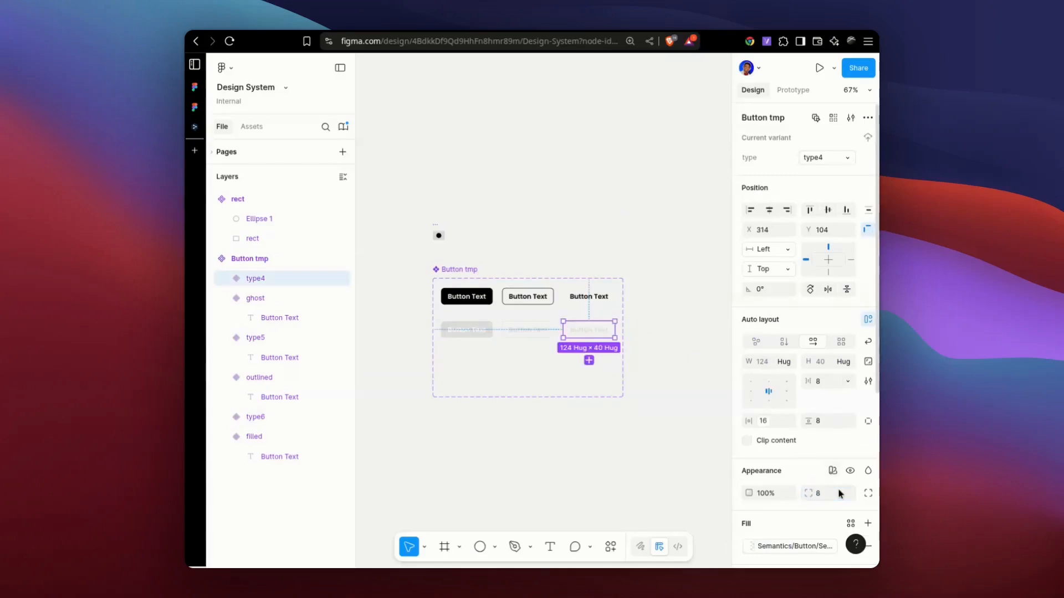
Inspect the type property of the Button tmp set and of its filled, outlined and ghost variants in the first row.
click(477, 252)
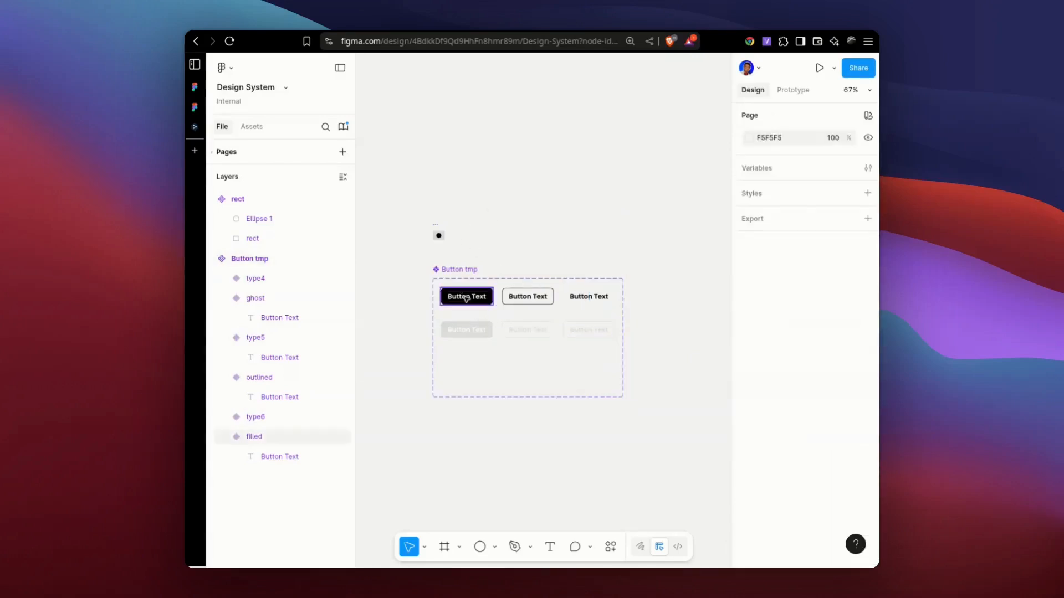
click(466, 299)
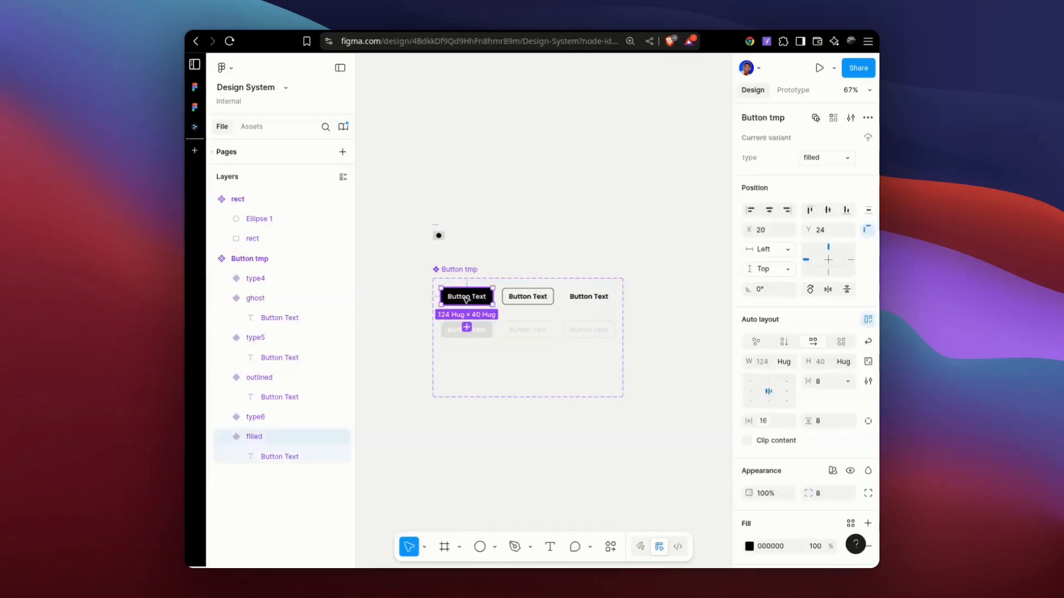
click(472, 269)
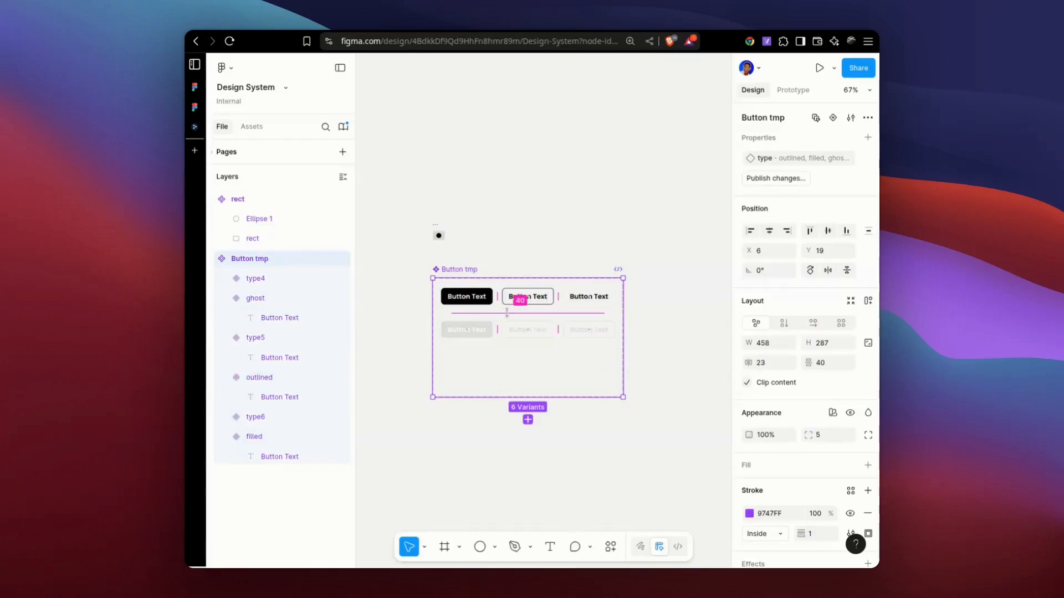
click(463, 298)
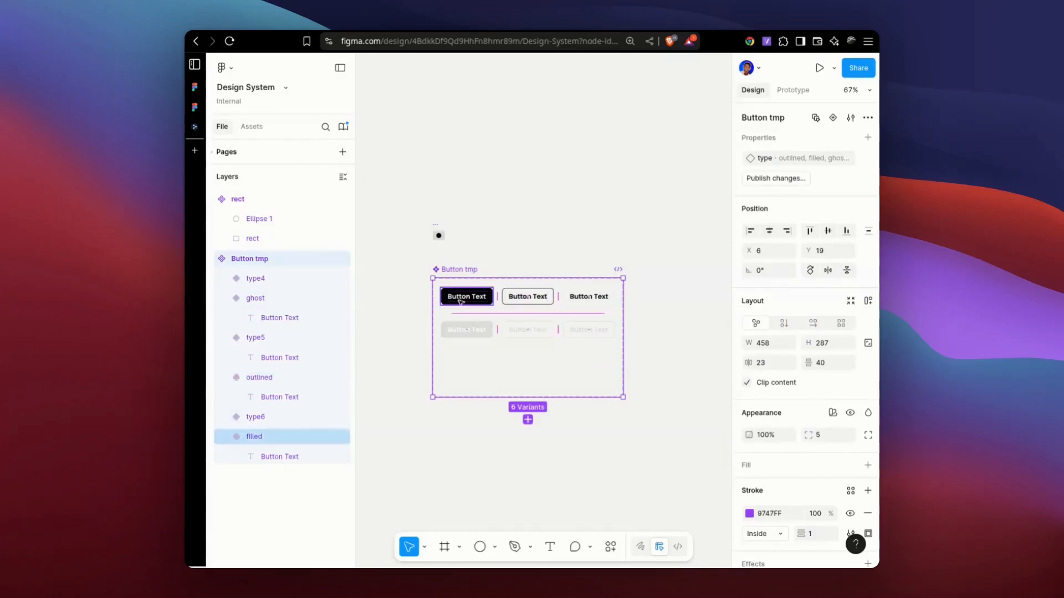
click(536, 302)
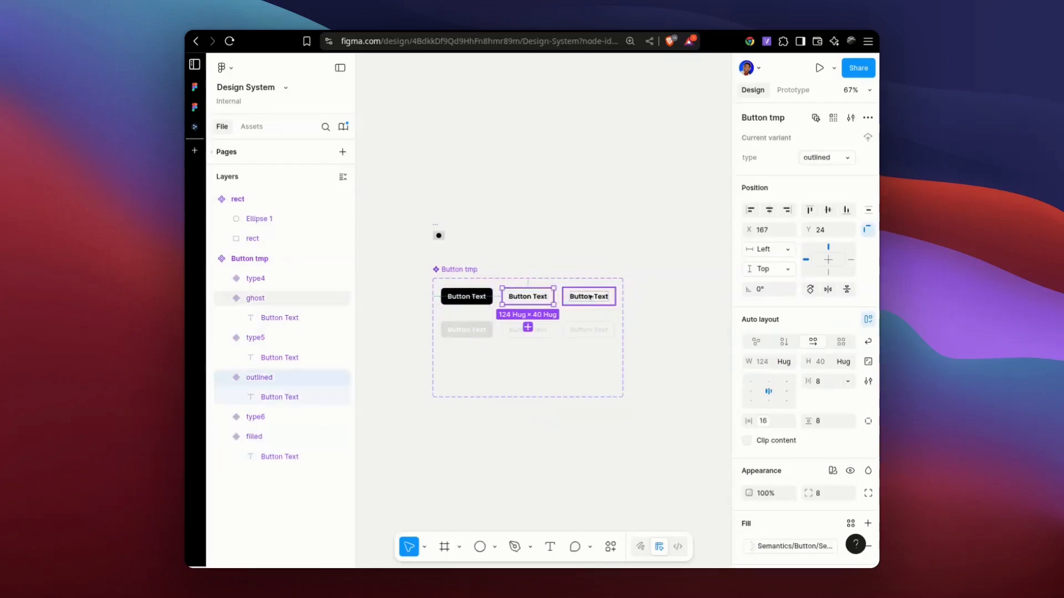
click(589, 298)
Assign the types filled, outlined and ghost to the three second-row variants, matching the variants above them.
click(461, 332)
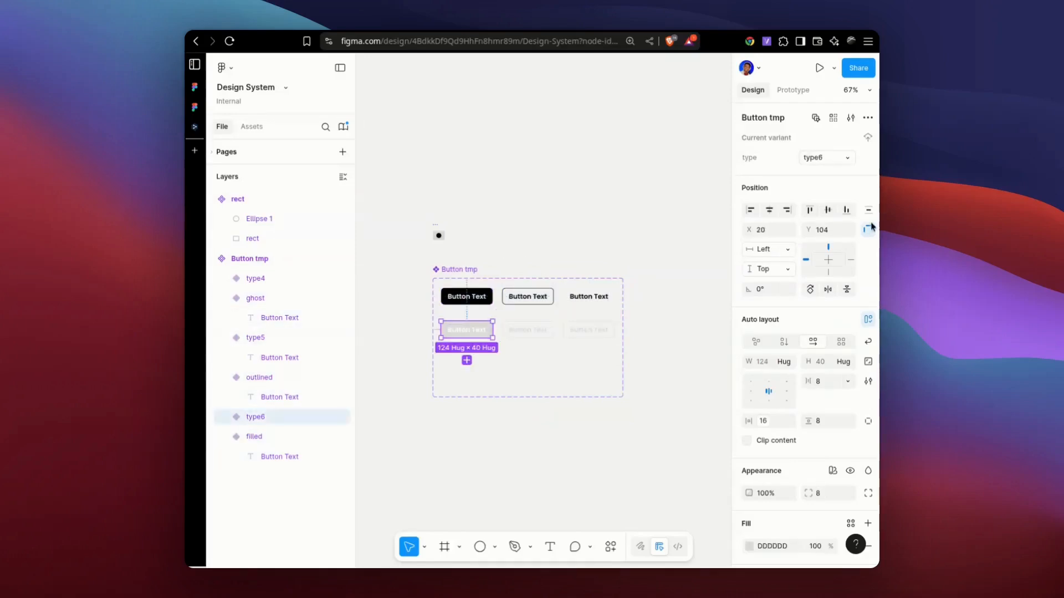
click(810, 158)
click(543, 330)
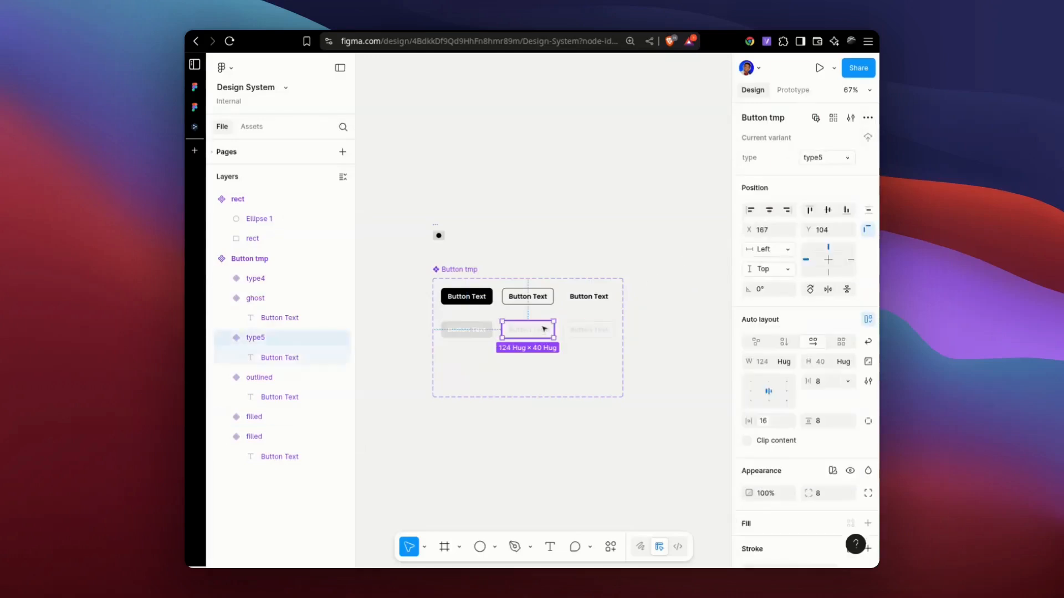
click(847, 158)
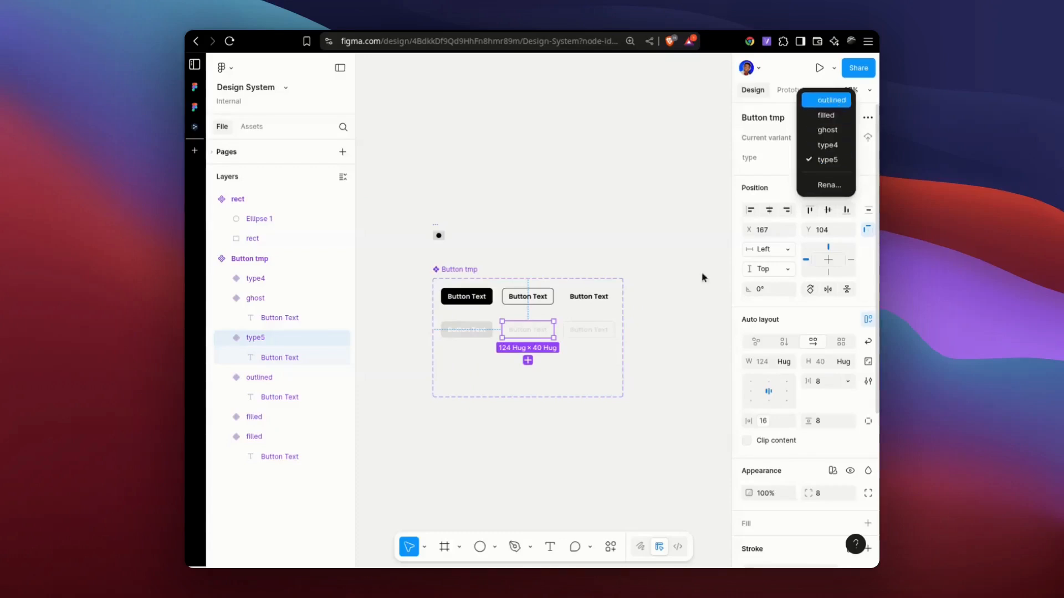
click(834, 102)
click(602, 329)
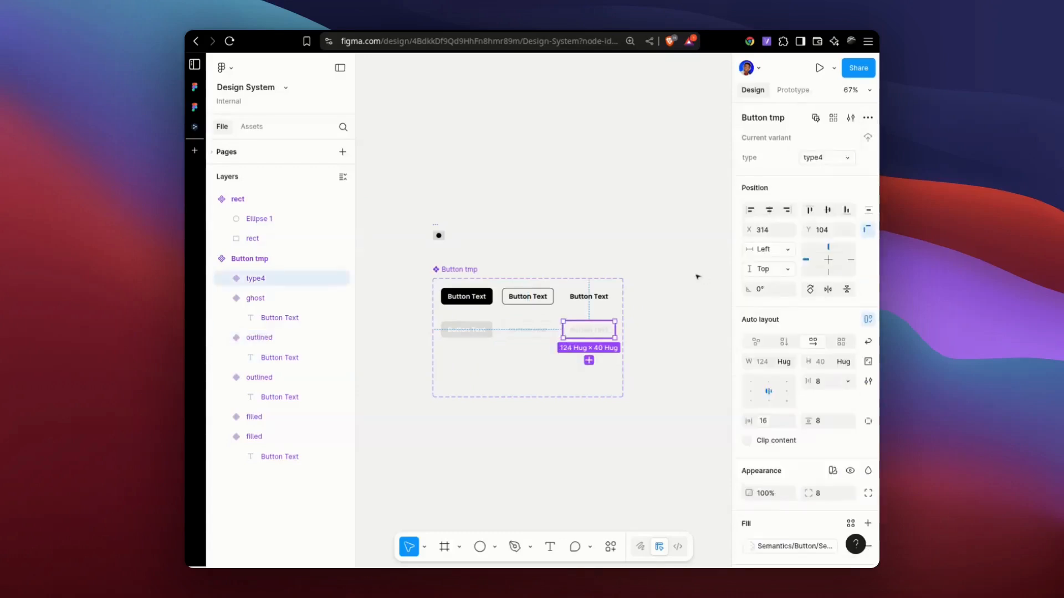
click(847, 159)
click(827, 143)
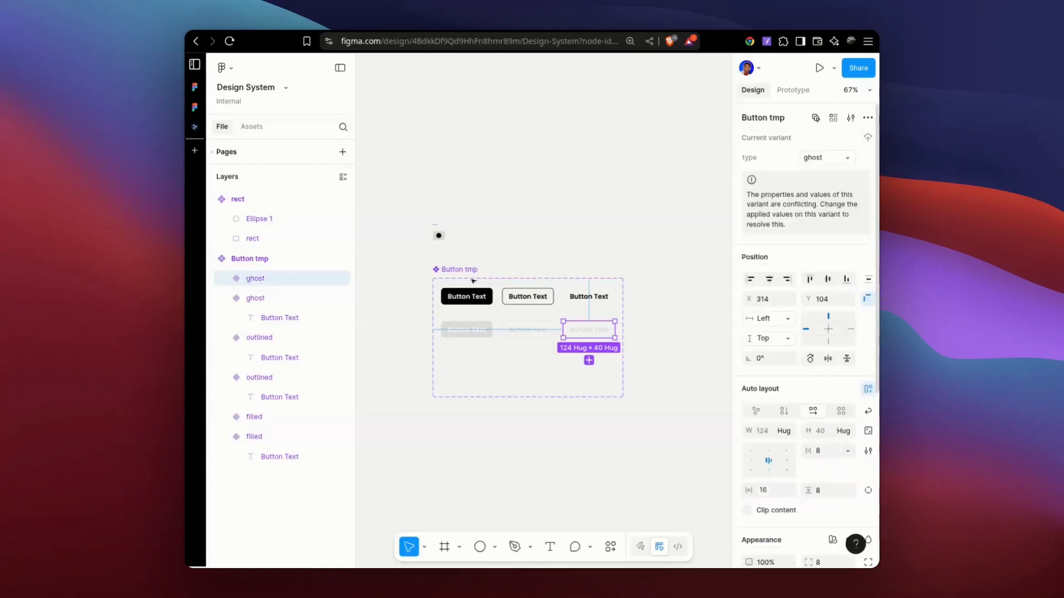
Shrink the Button tmp component set to a height of 190 so it fits its two rows.
click(485, 367)
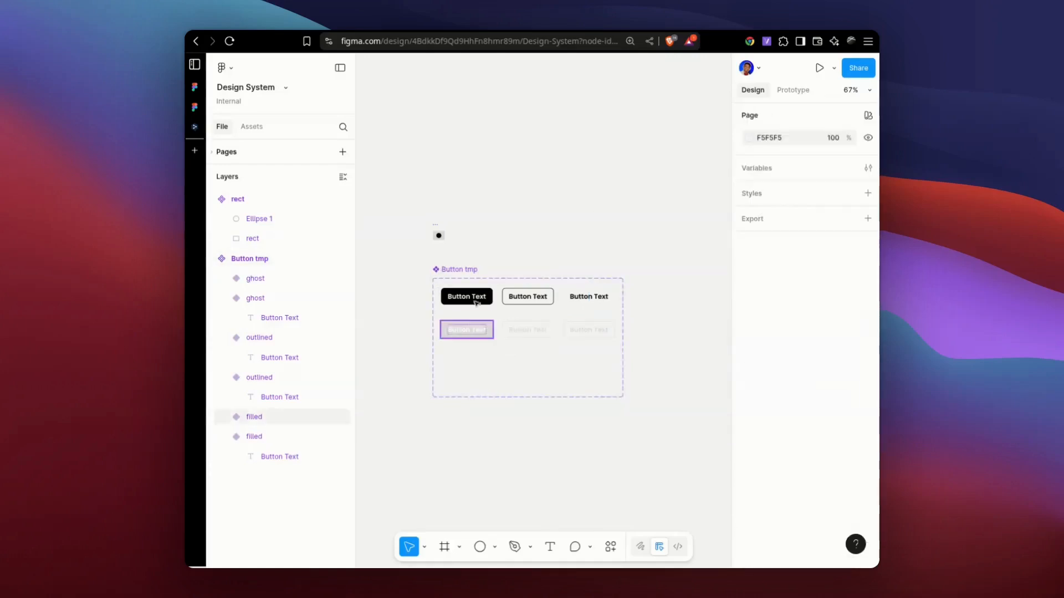
click(459, 270)
drag(486, 398, 482, 356)
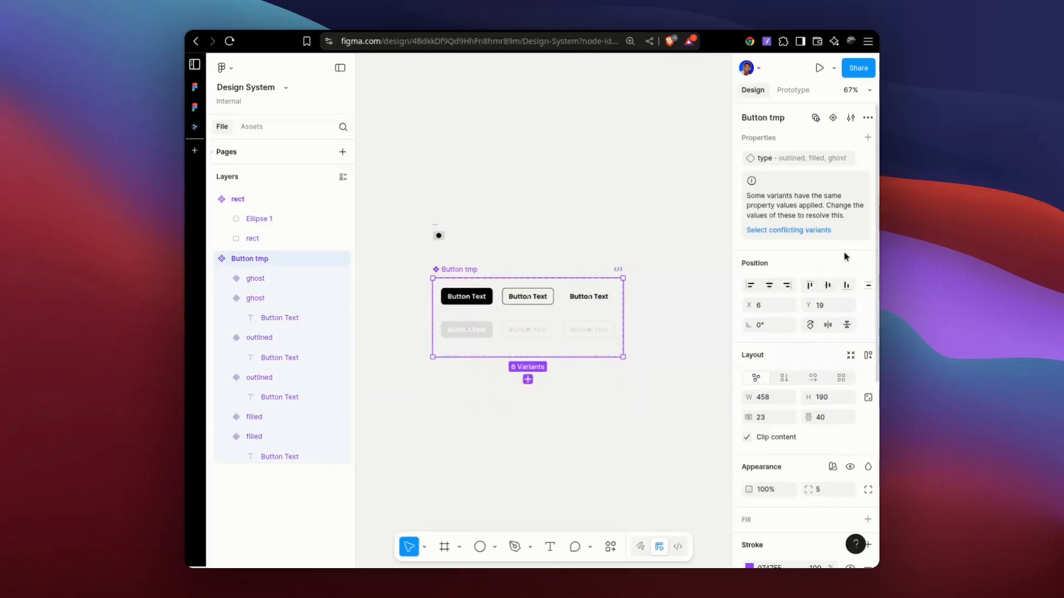
Select the conflicting variants in Button tmp, and compare the two filled and the two outlined variants for their shared type value.
click(773, 231)
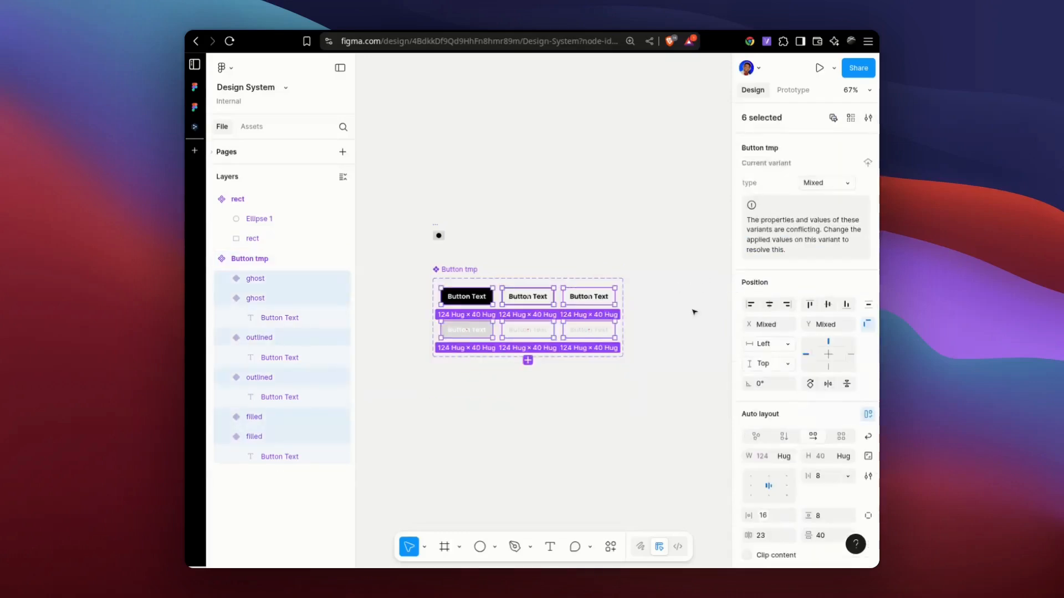
click(634, 303)
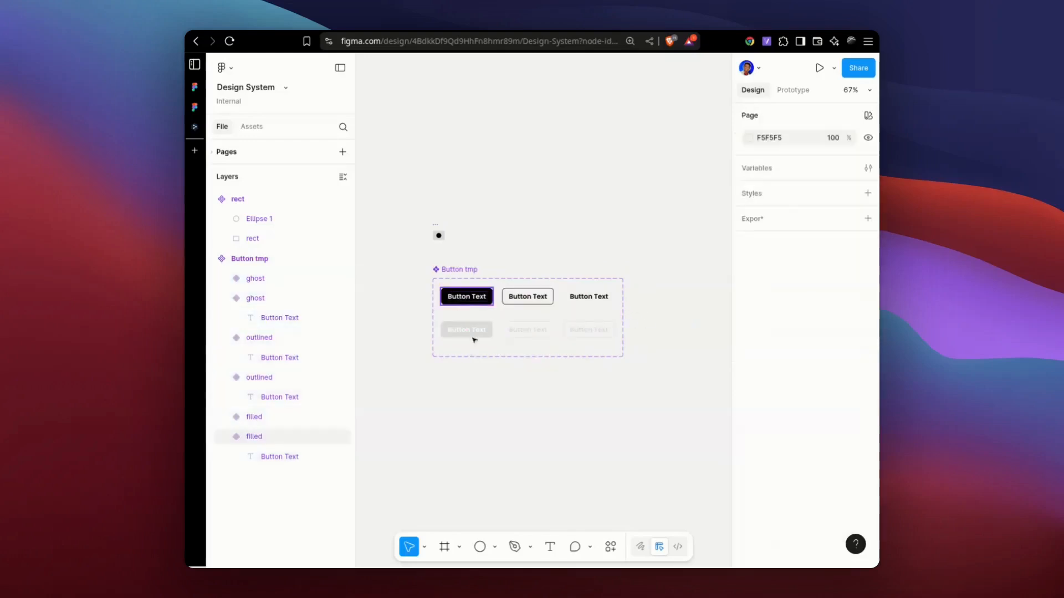
click(471, 332)
click(467, 329)
key(ctrl+z)
shift+click(482, 336)
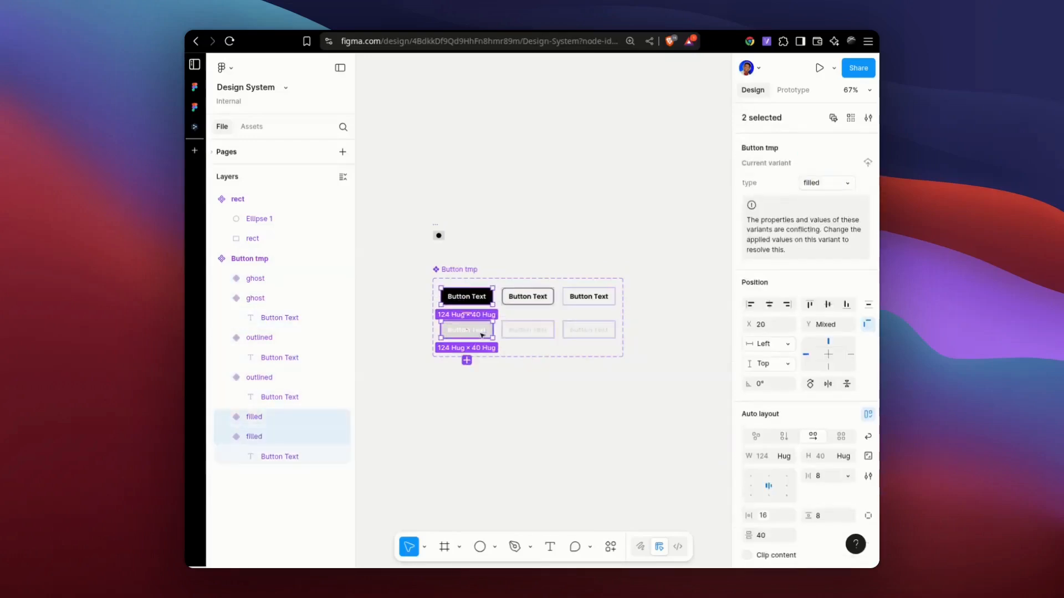
click(542, 299)
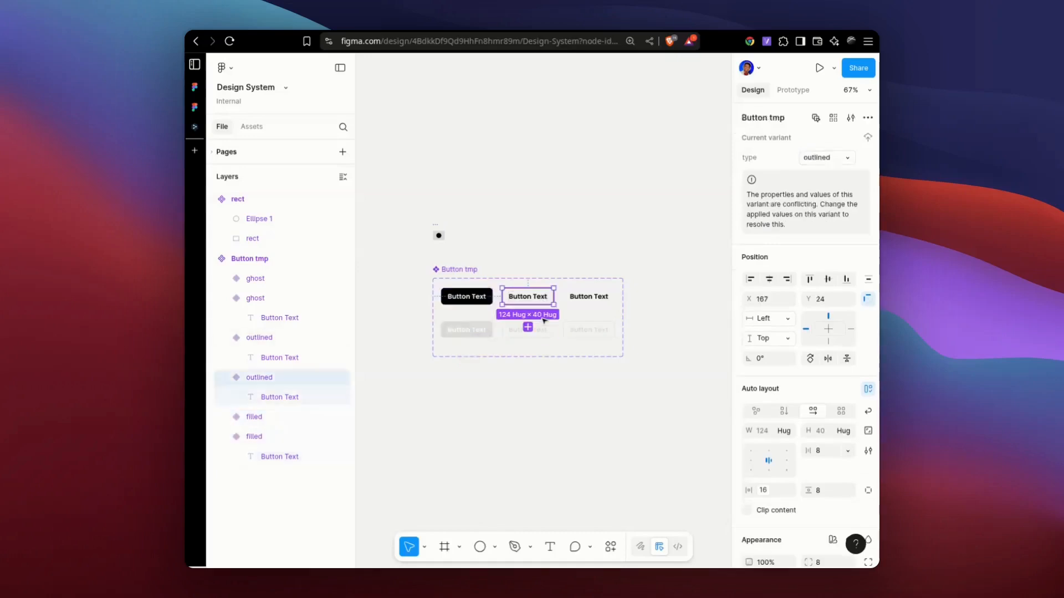
shift+click(543, 327)
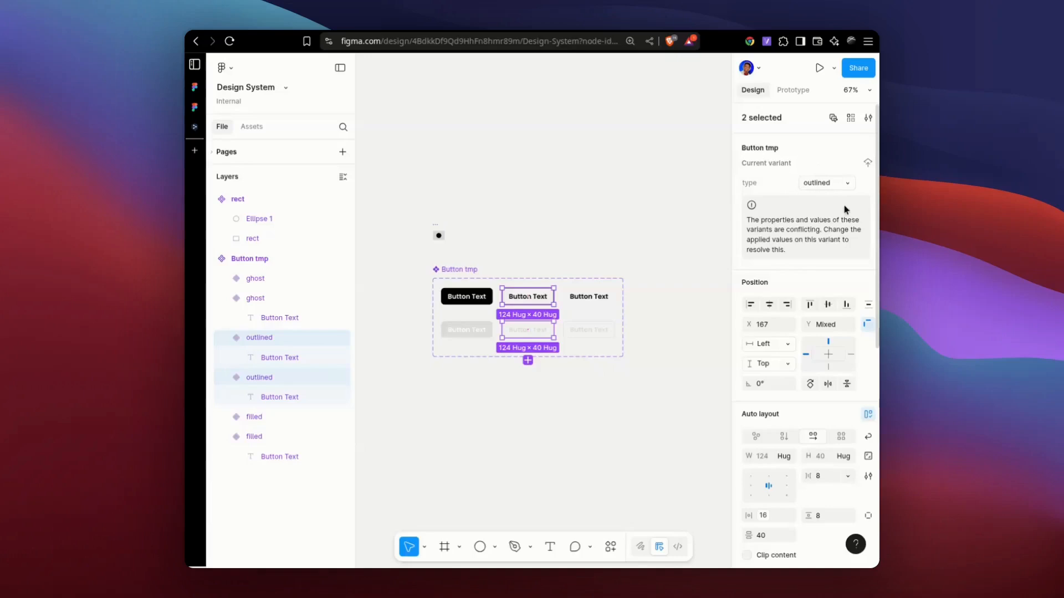
Batch-rename the three first-row variants by appending ",state=normal" to their current names.
click(500, 240)
click(467, 329)
shift+click(528, 330)
shift+click(588, 330)
key(ctrl+r)
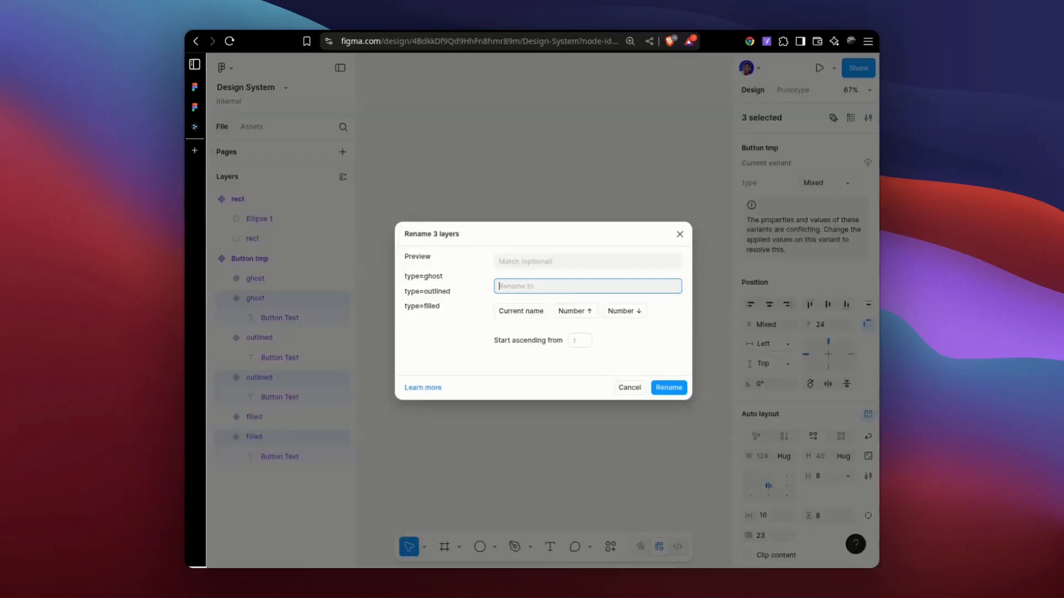
click(538, 315)
text(,state=normal)
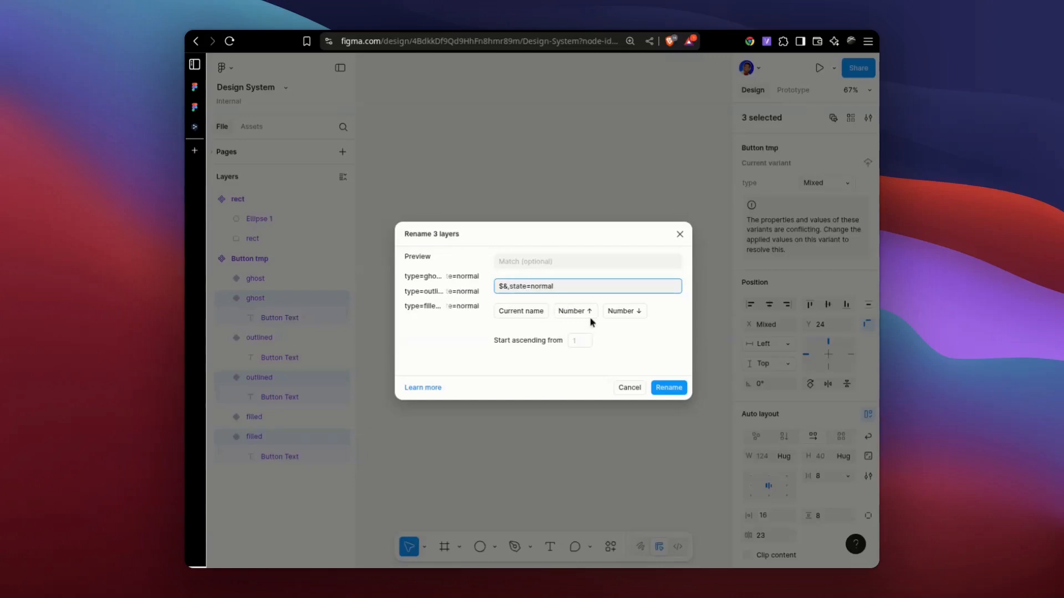
click(669, 387)
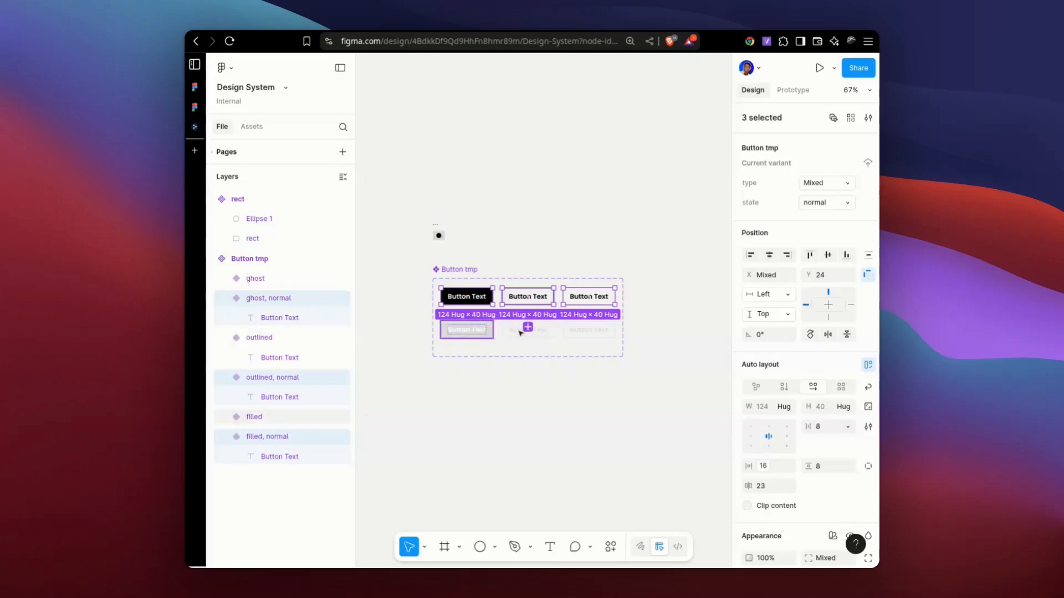
Set the state property of the filled variant in the second row to Disabled.
click(490, 329)
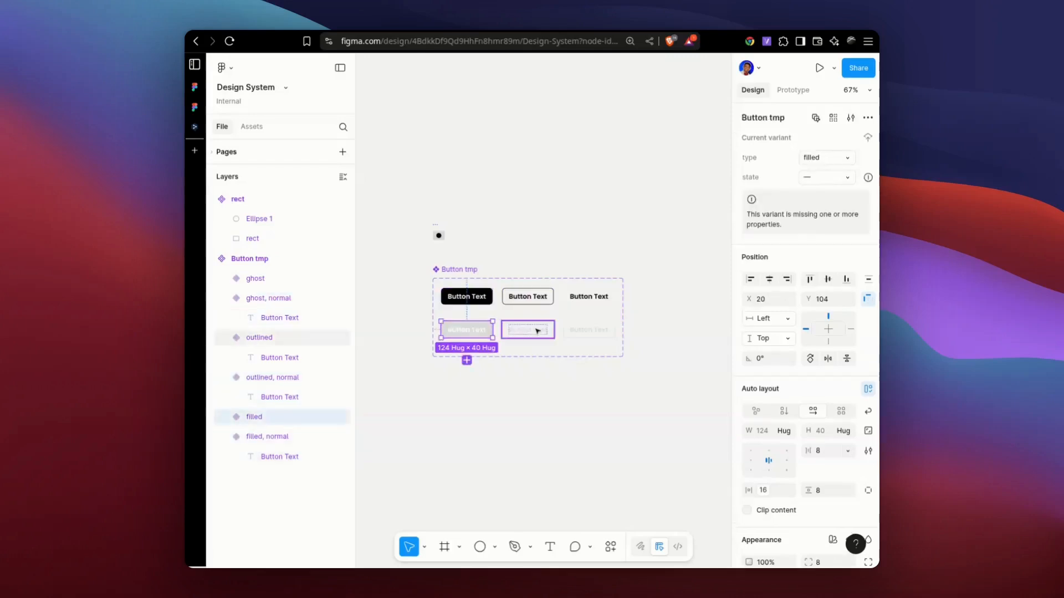
click(816, 174)
text(Disabled)
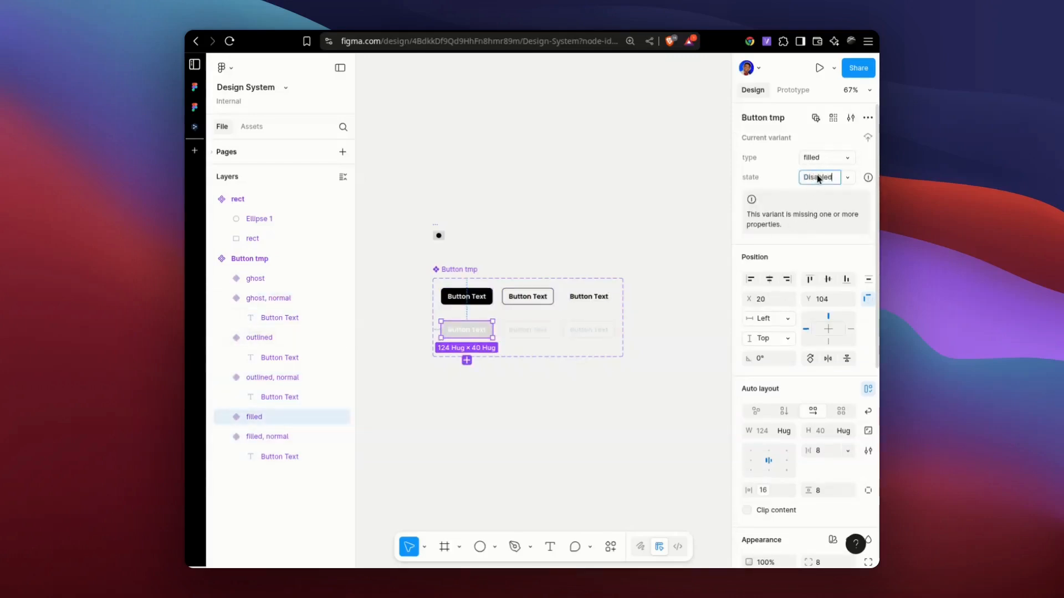
key(Return)
Set the state property of the outlined variant in the second row of Button tmp to Disabled.
click(817, 177)
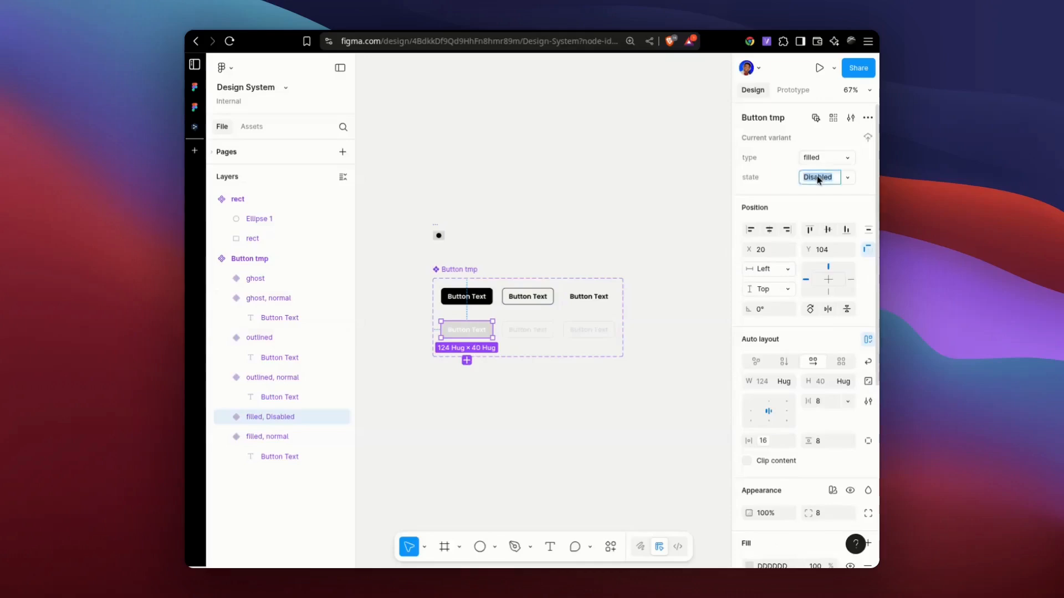
click(535, 335)
click(822, 177)
text(Disabled)
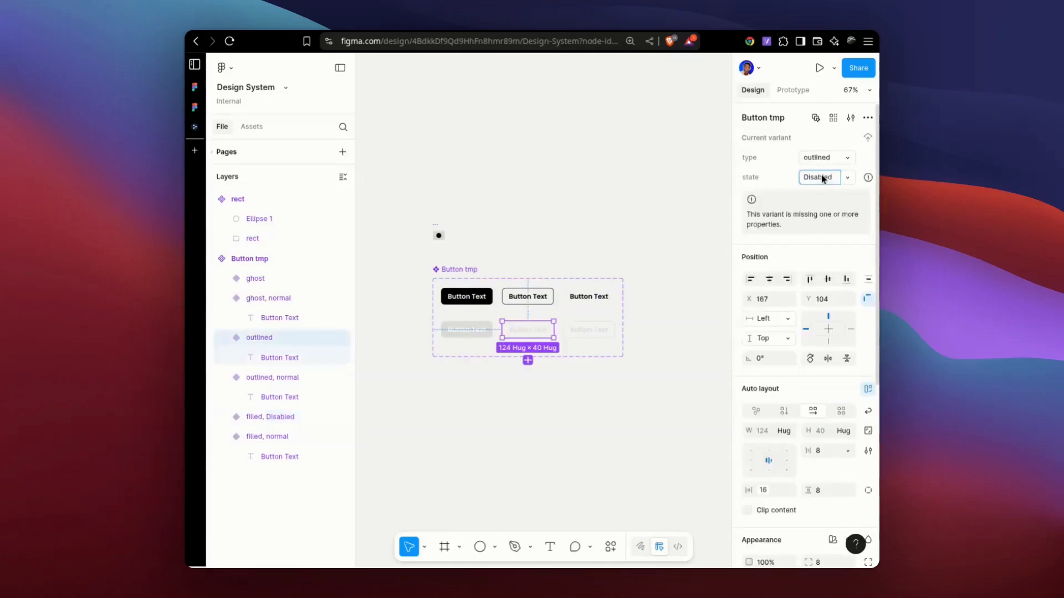
key(Return)
click(716, 358)
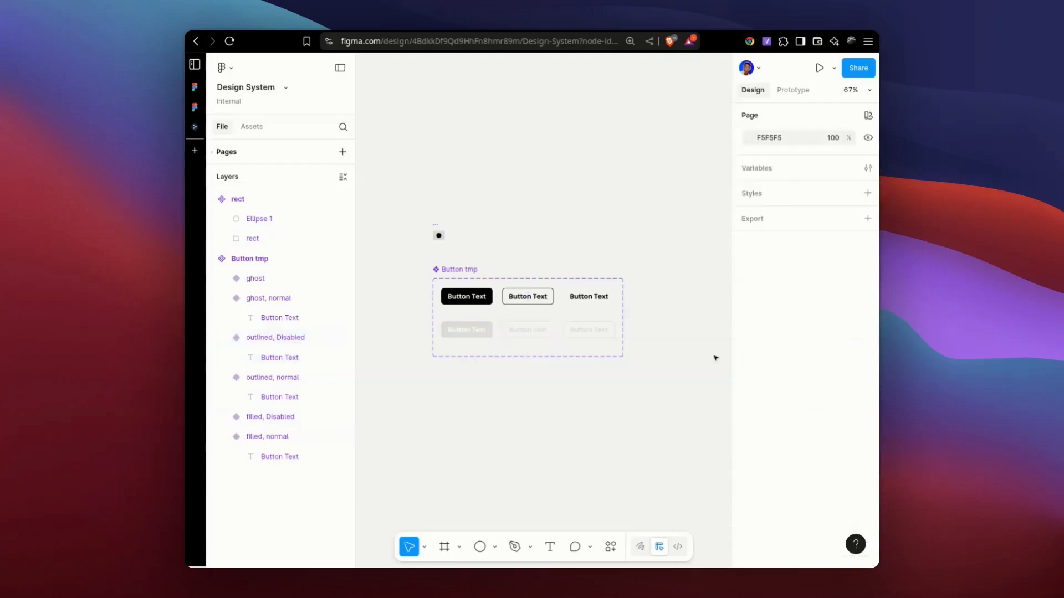
Remove the DFDFDF stroke from the ghost variant in the second row of Button tmp.
click(589, 331)
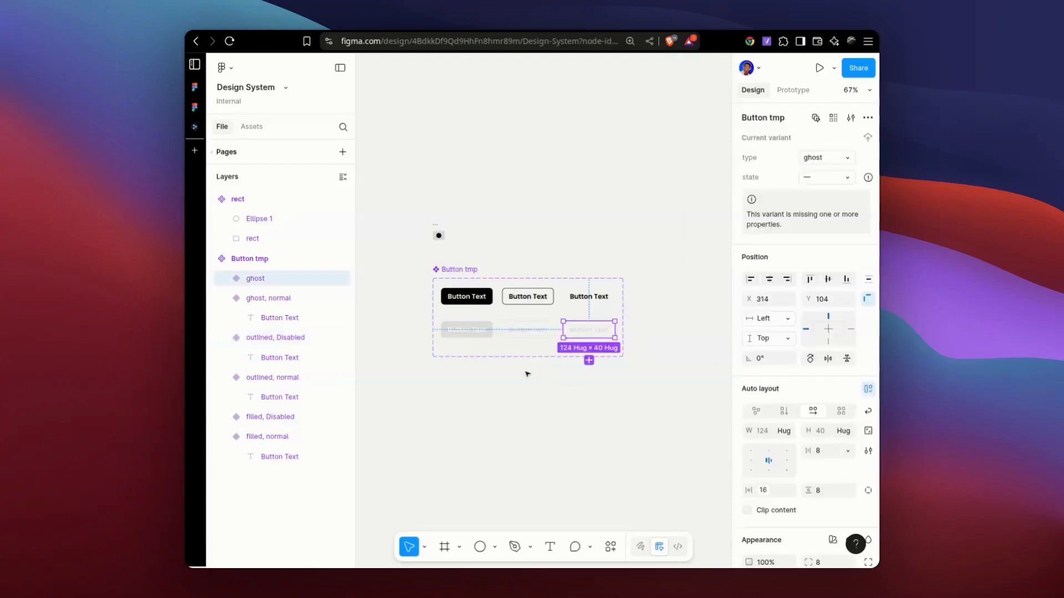
click(541, 372)
click(614, 330)
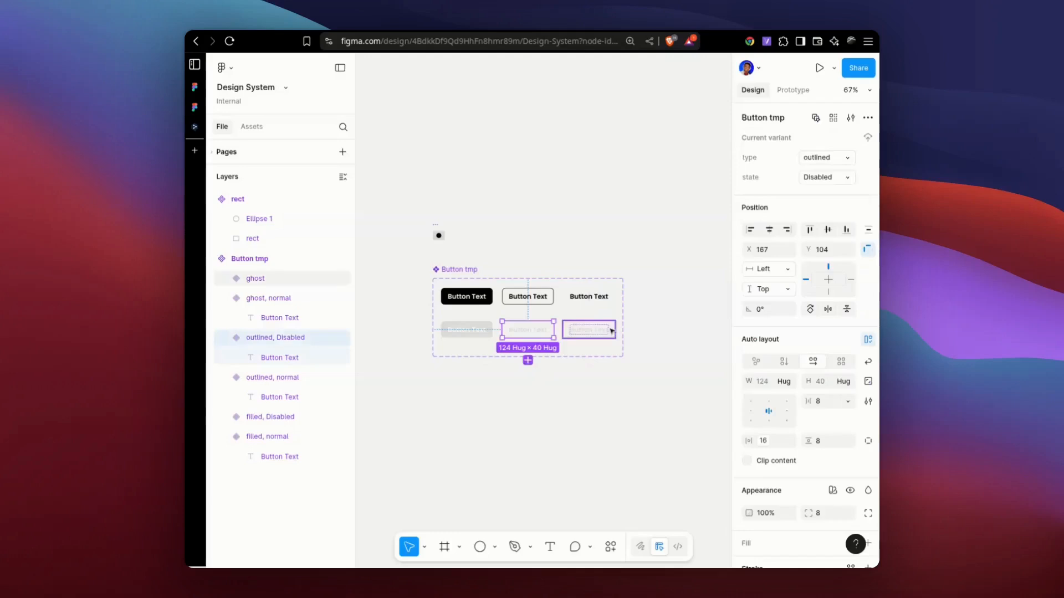
scroll(846, 471, down, 4)
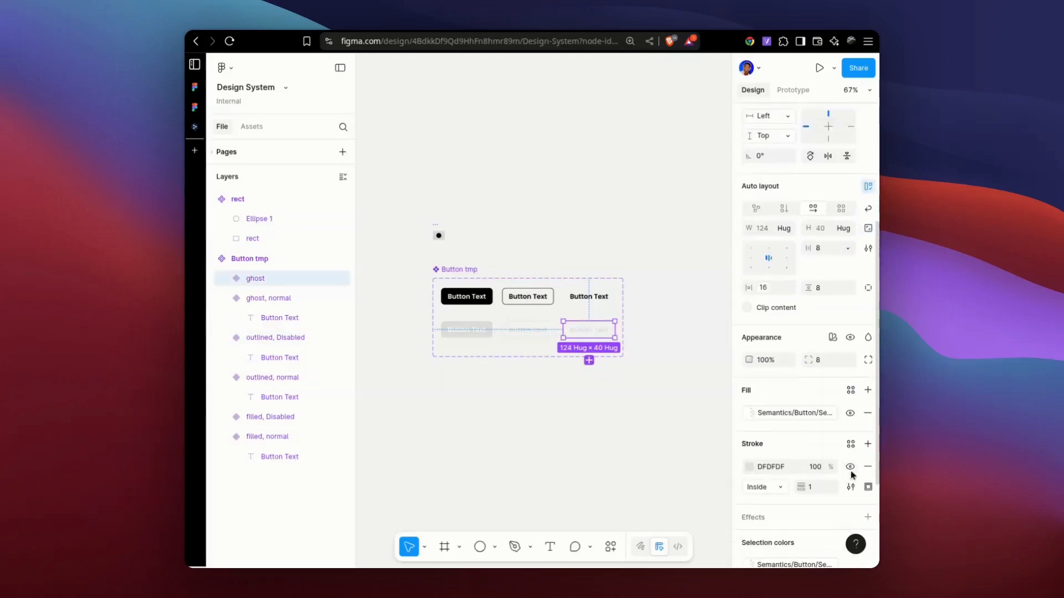
click(868, 466)
click(664, 438)
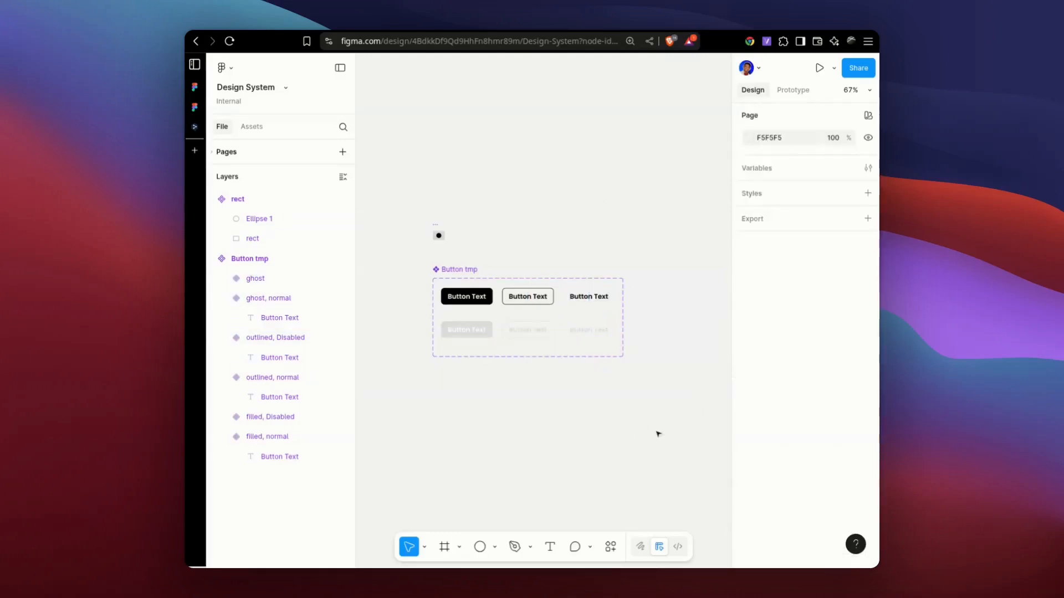
Inspect the properties of the second-row ghost variant and of the Button tmp set for missing values.
click(566, 334)
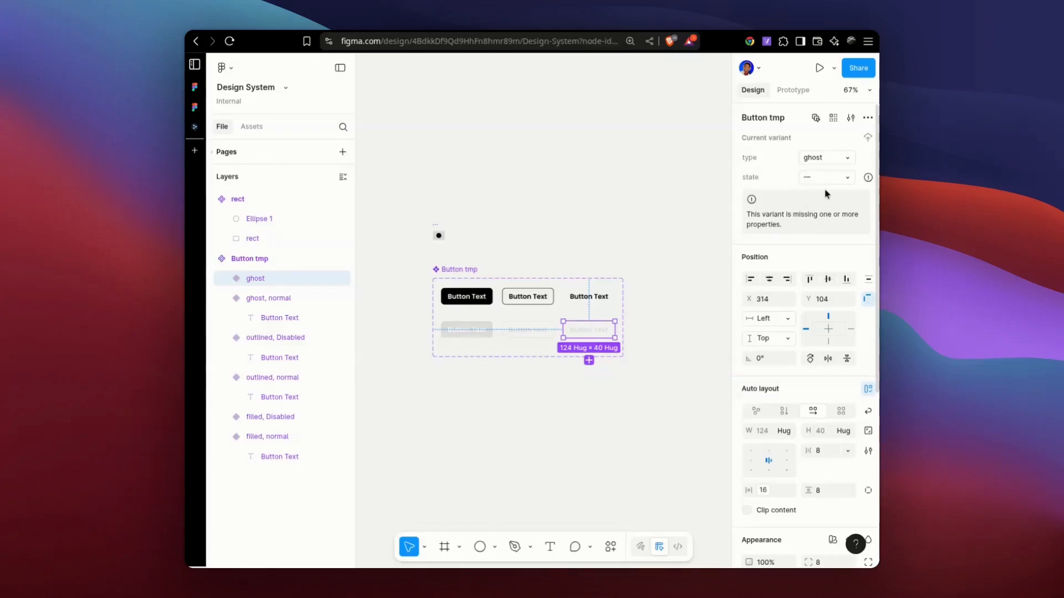
click(442, 274)
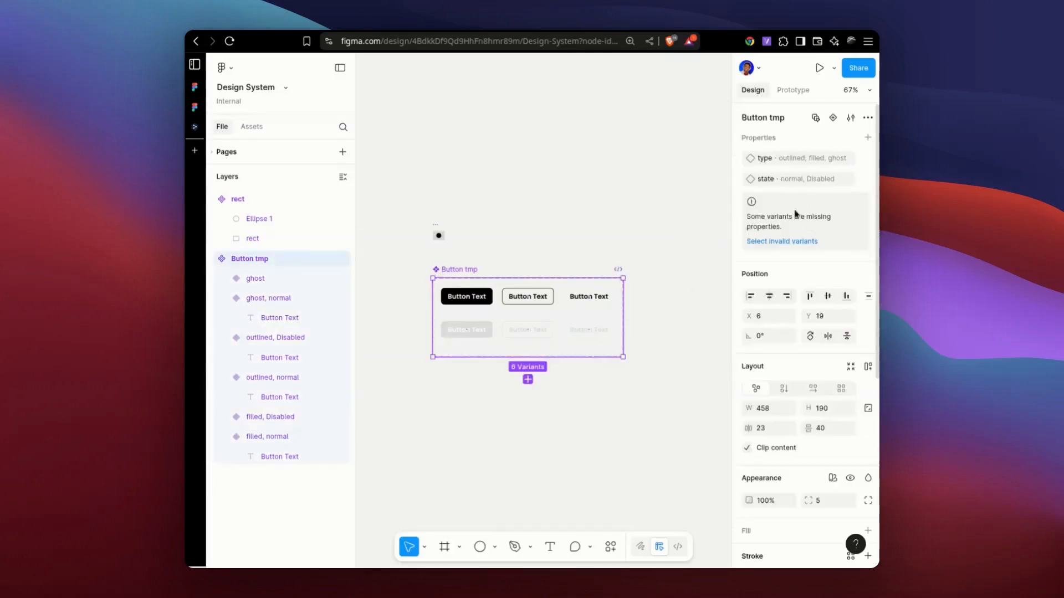
click(644, 472)
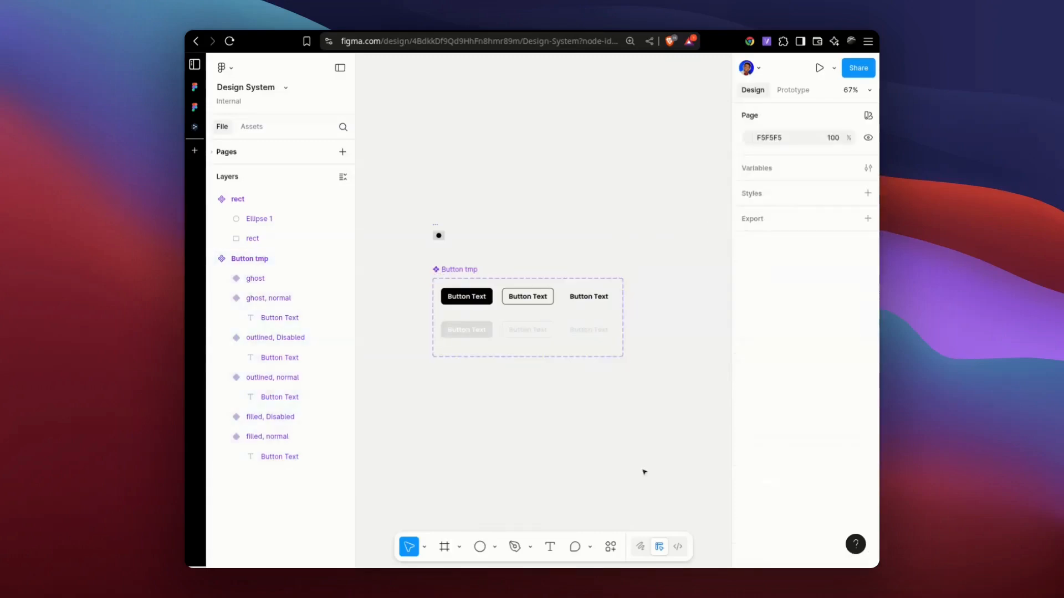
Run Publish changes to library and expand the invalid assets to check why Button tmp cannot be published.
key(ctrl+k)
text(p)
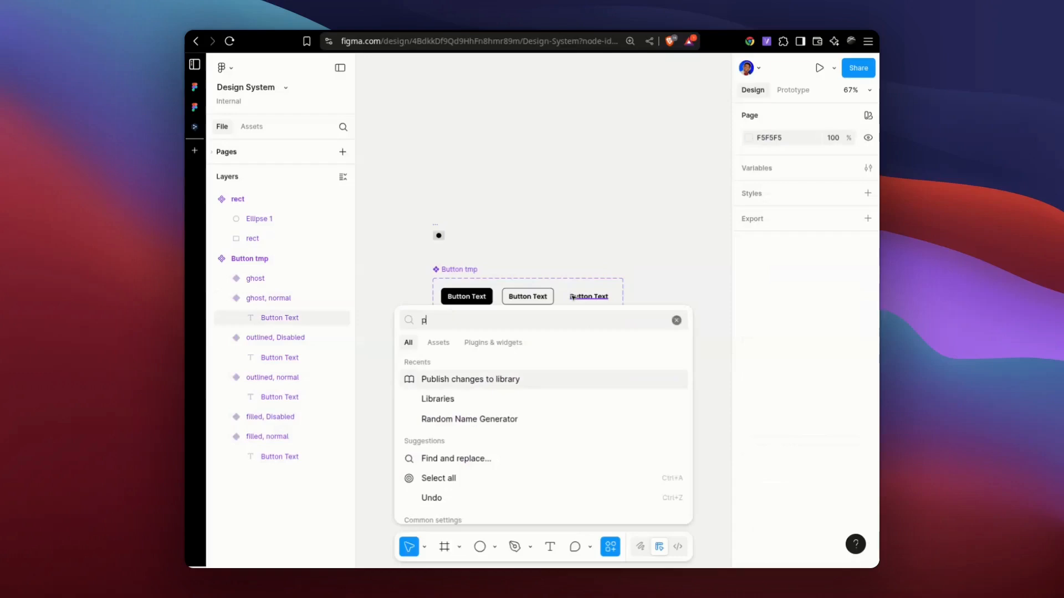
text(u)
key(Return)
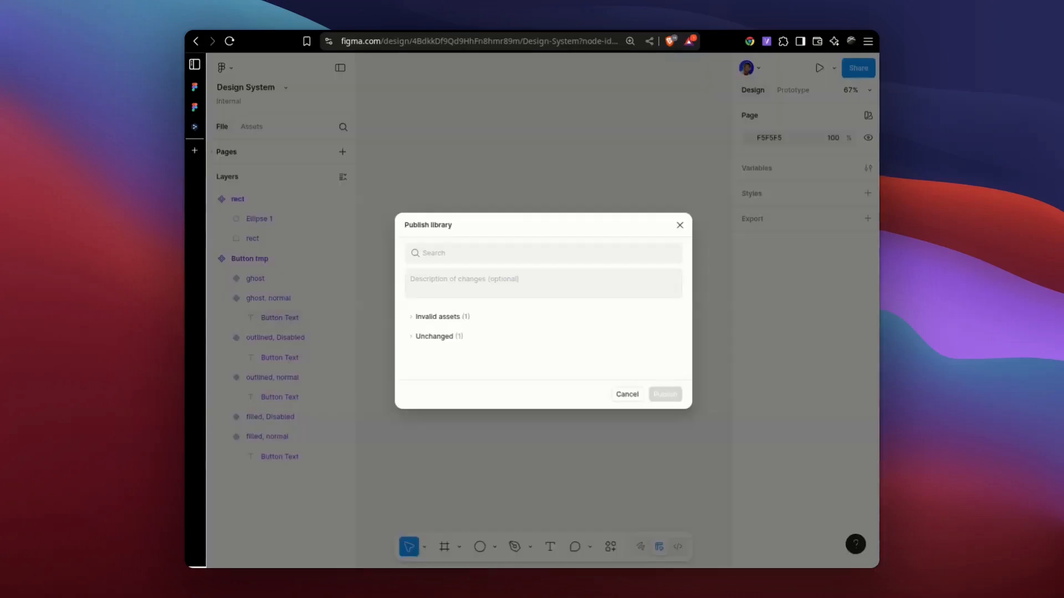
click(413, 317)
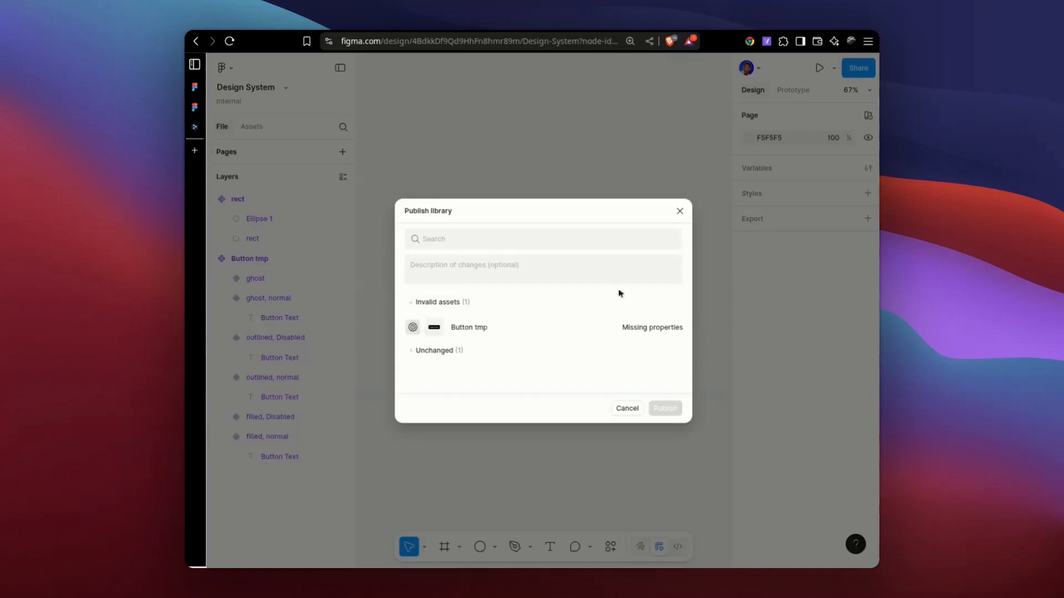
click(615, 327)
Set the state property of the ghost variant in the second row of Button tmp to Disabled.
click(652, 313)
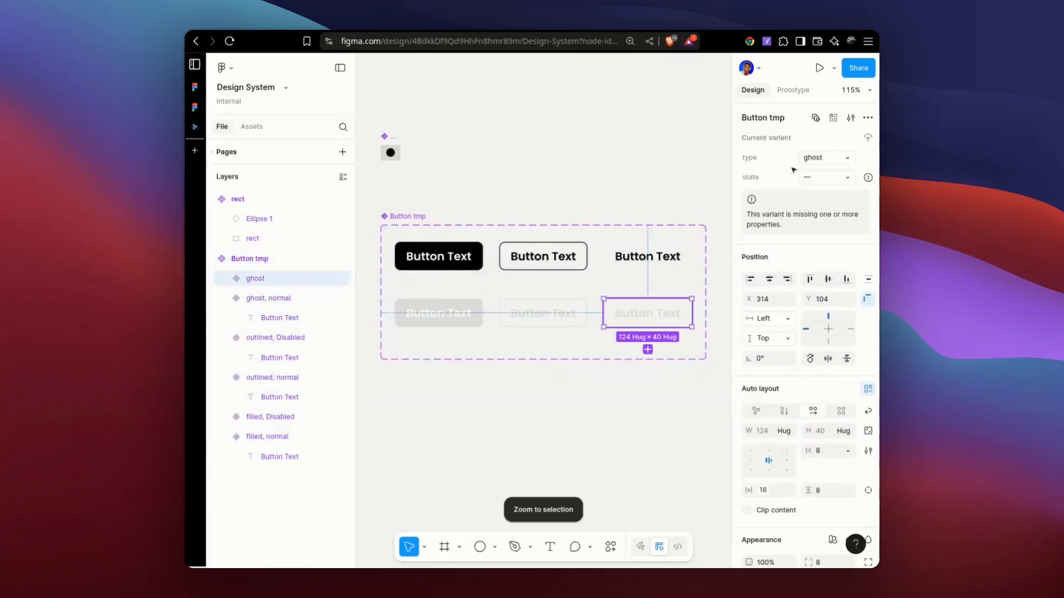
click(825, 177)
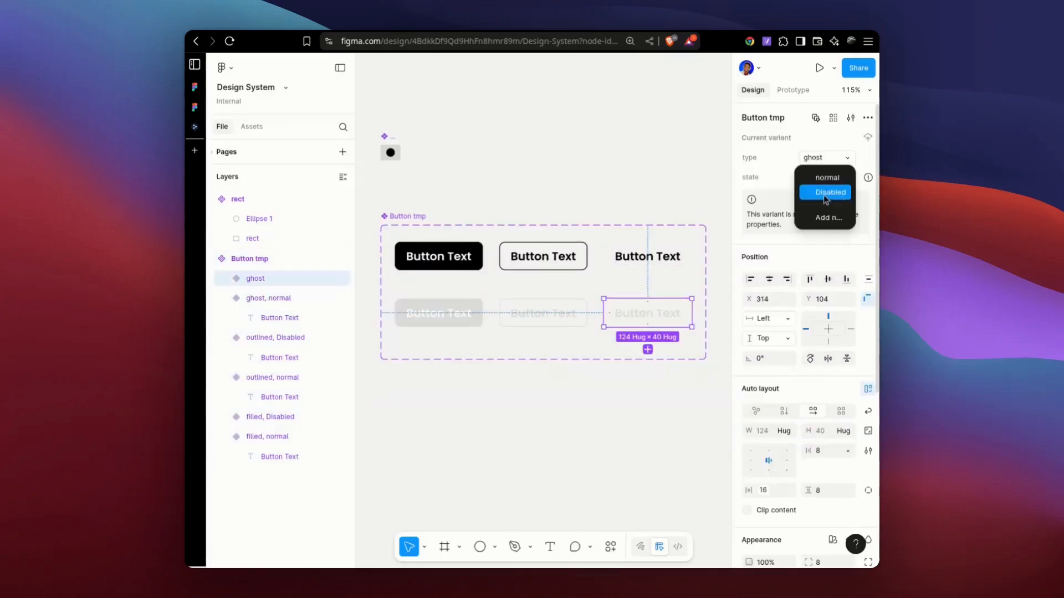
click(825, 194)
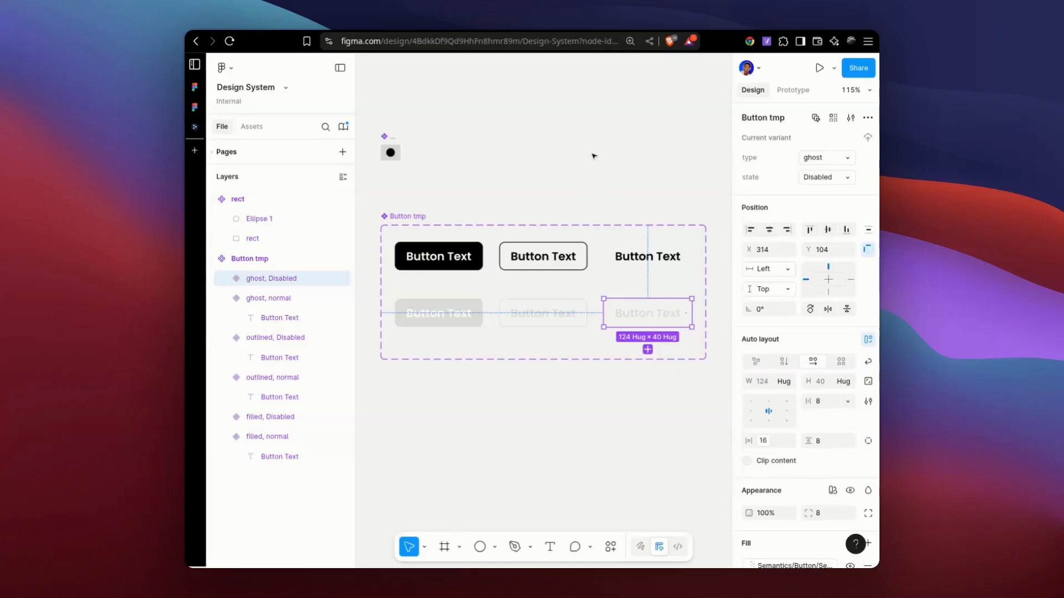
click(596, 171)
click(420, 216)
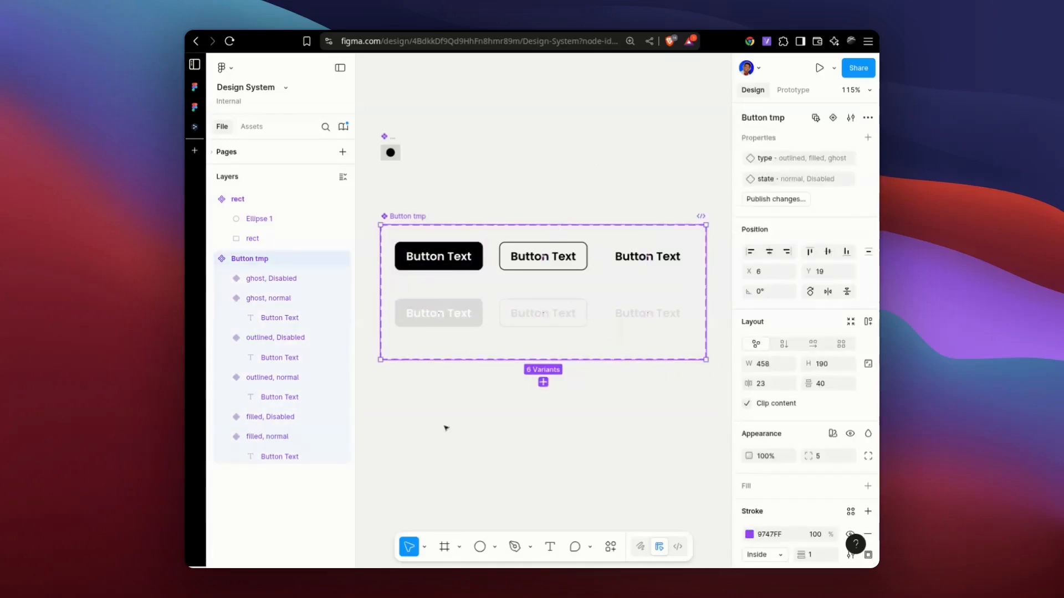
click(790, 203)
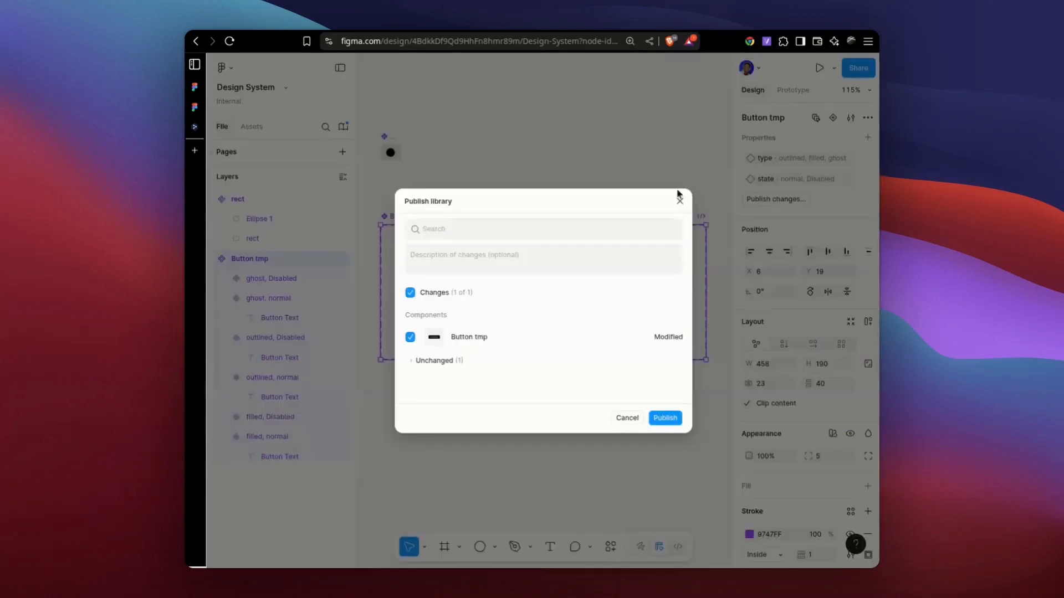
click(680, 201)
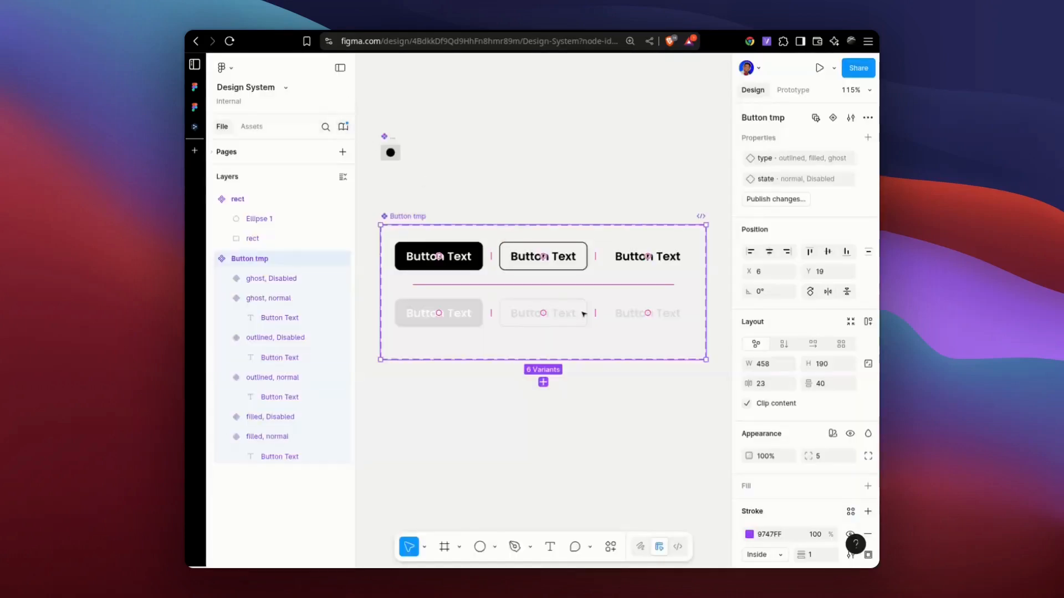
Publish the modified Button tmp component to the library with the Publish changes to library command.
key(ctrl+k)
text(pub)
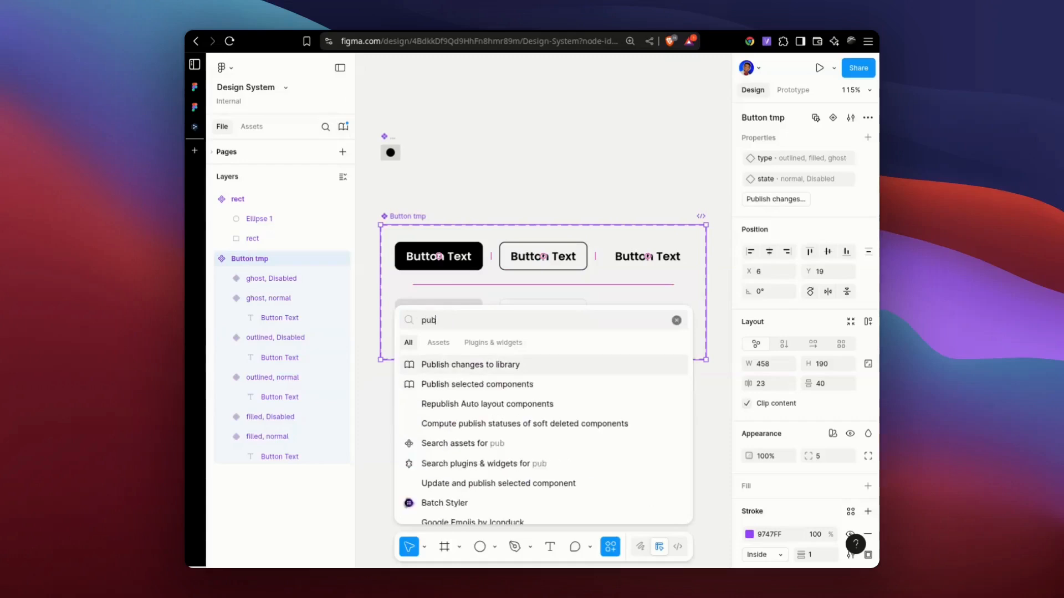
key(Return)
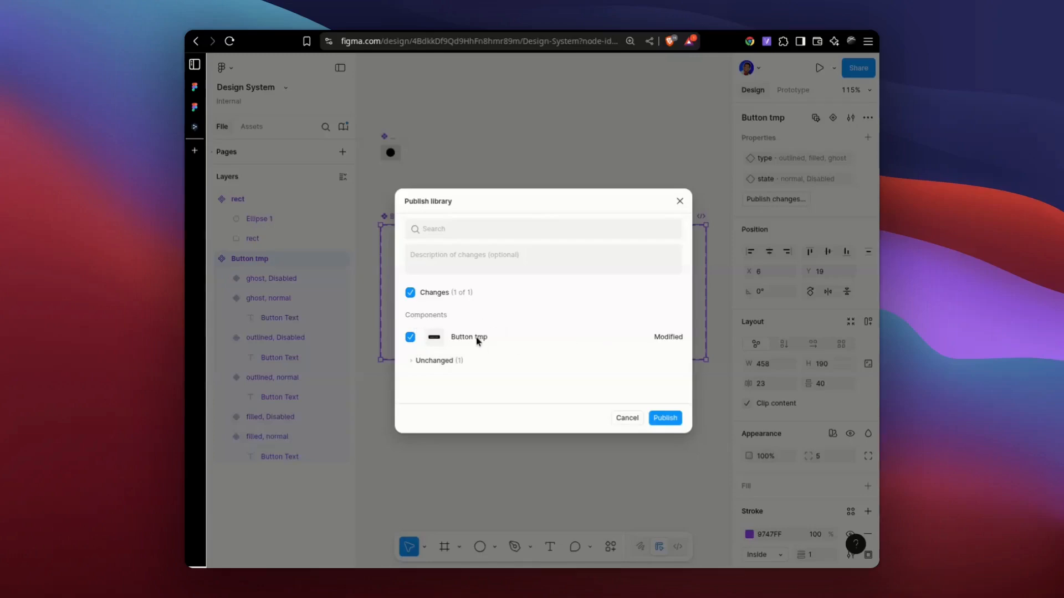
click(664, 421)
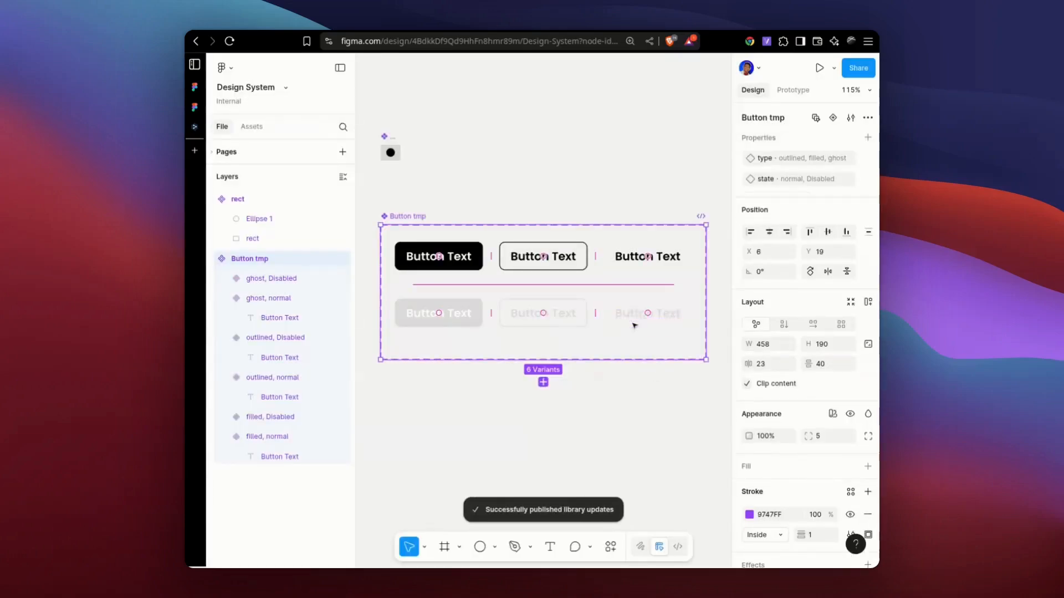
Switch to the All file and apply all pending updates from the Design System library.
key(ctrl+Tab)
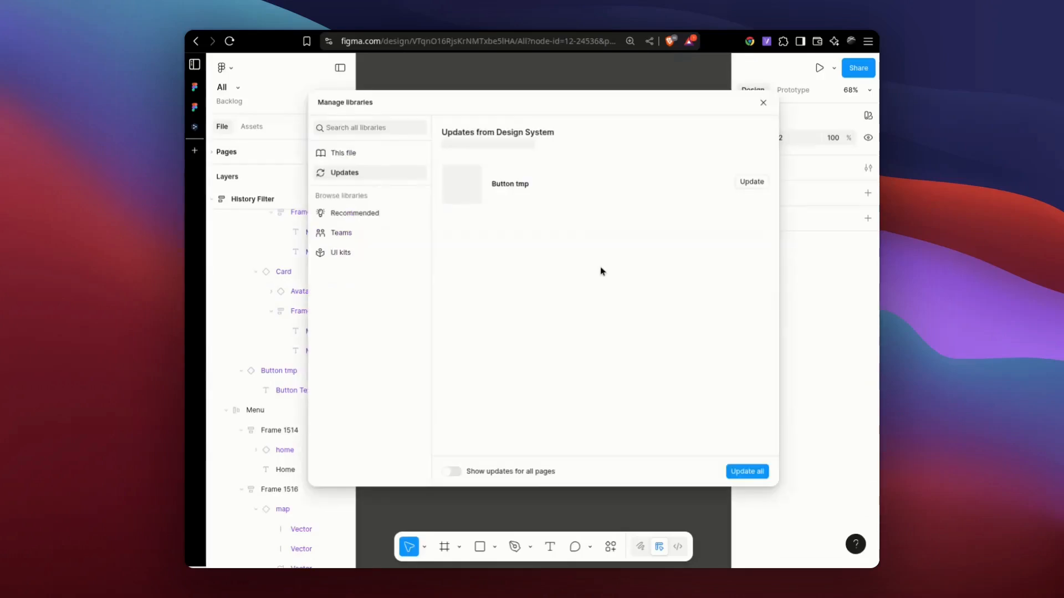
click(747, 471)
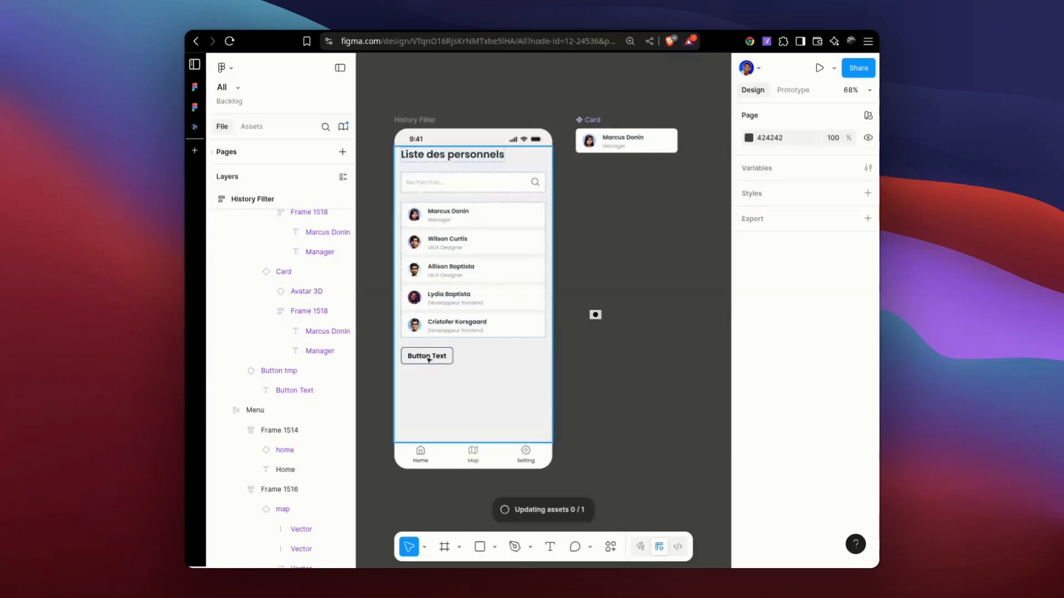
Set the state of the Button tmp instance below the personnel list to Disabled.
click(449, 357)
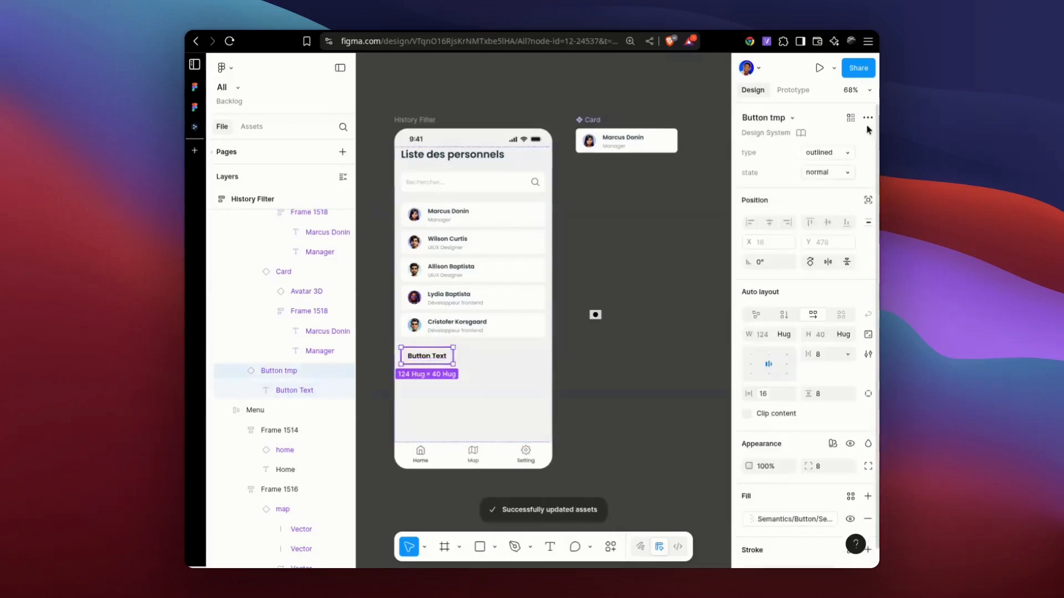
click(829, 179)
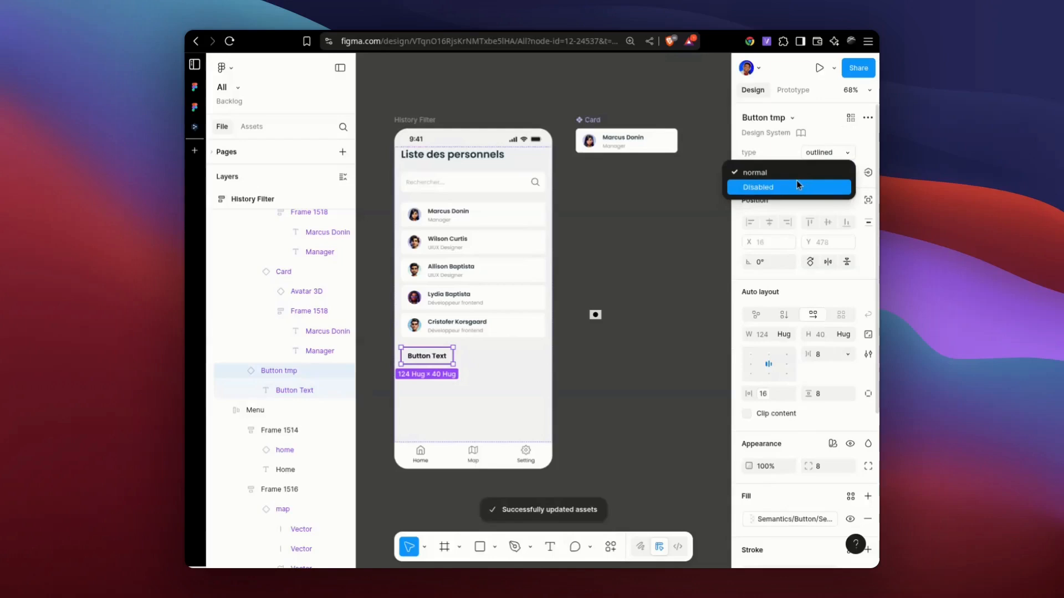
key(Return)
click(651, 427)
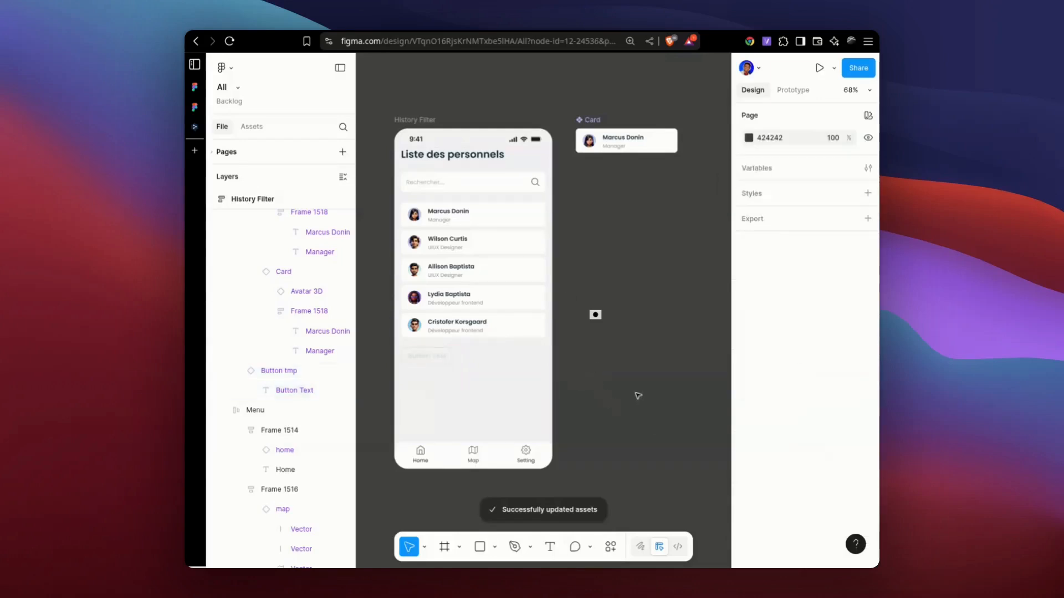
Set the type of the Button tmp instance below the personnel list to filled.
click(449, 358)
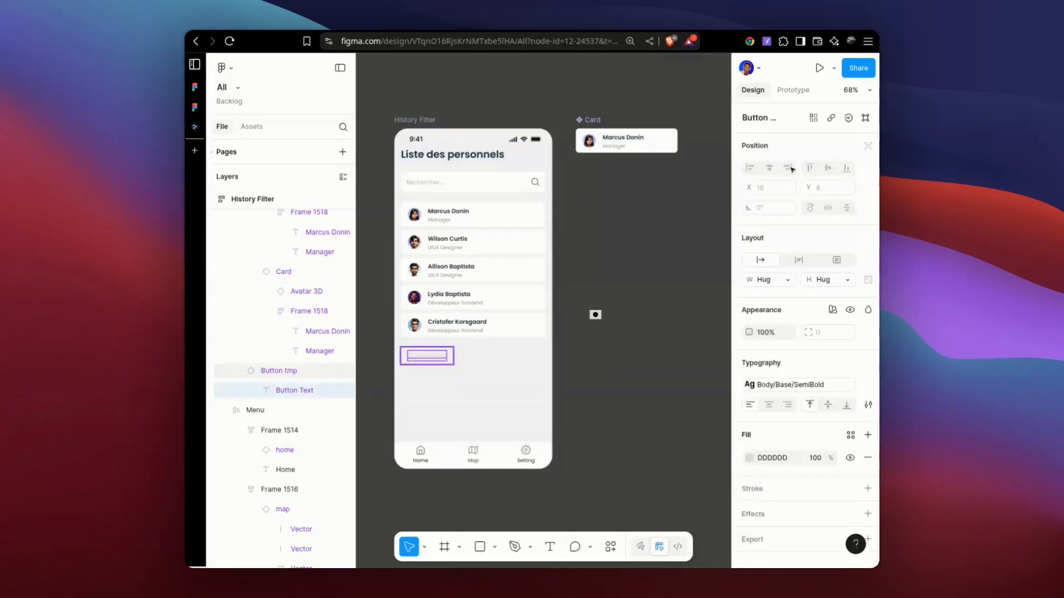
click(837, 152)
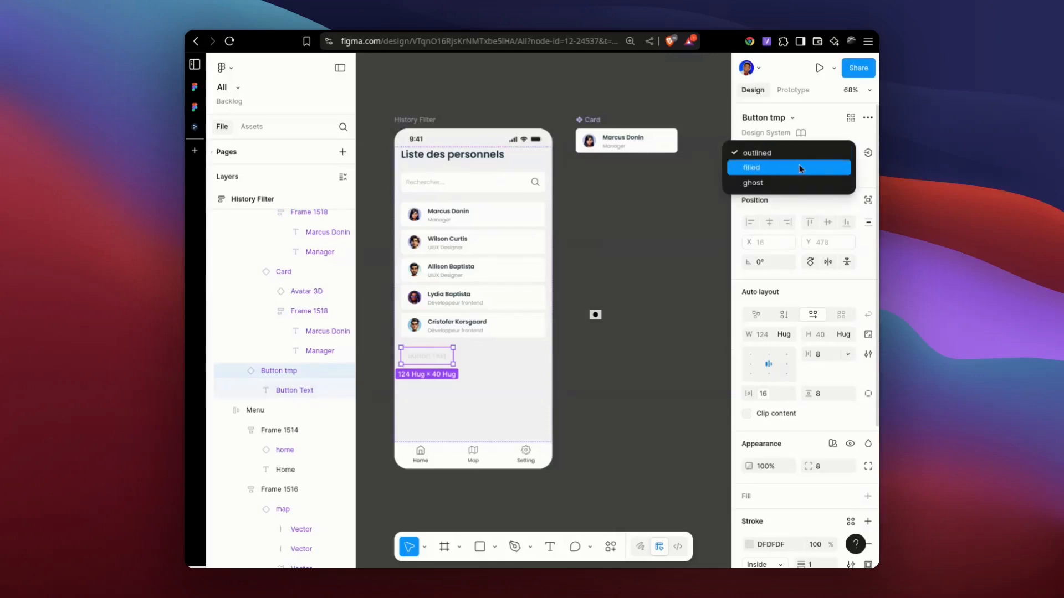
key(Return)
click(626, 388)
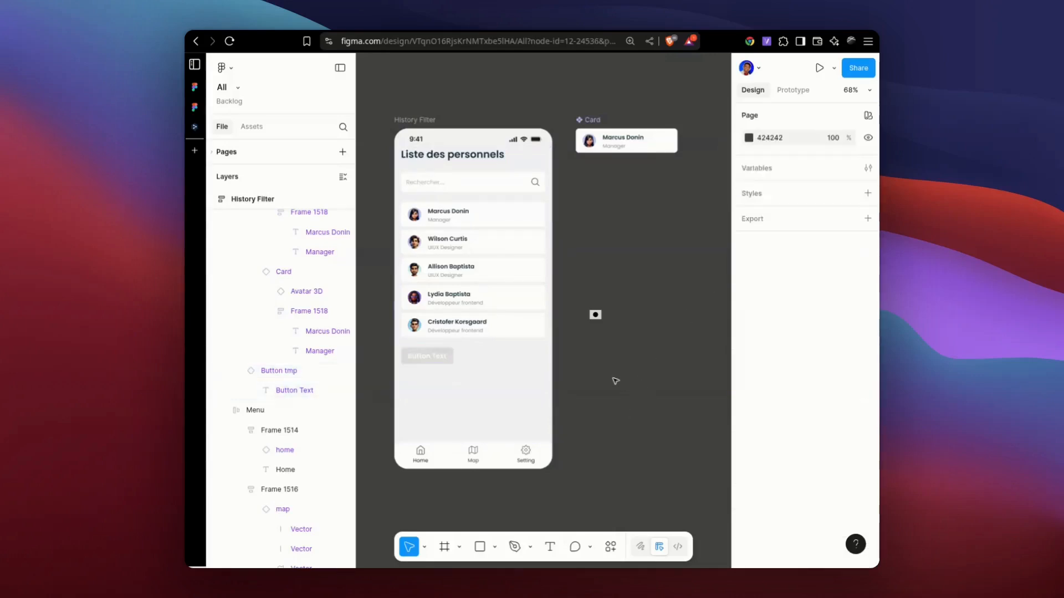
drag(602, 378, 630, 388)
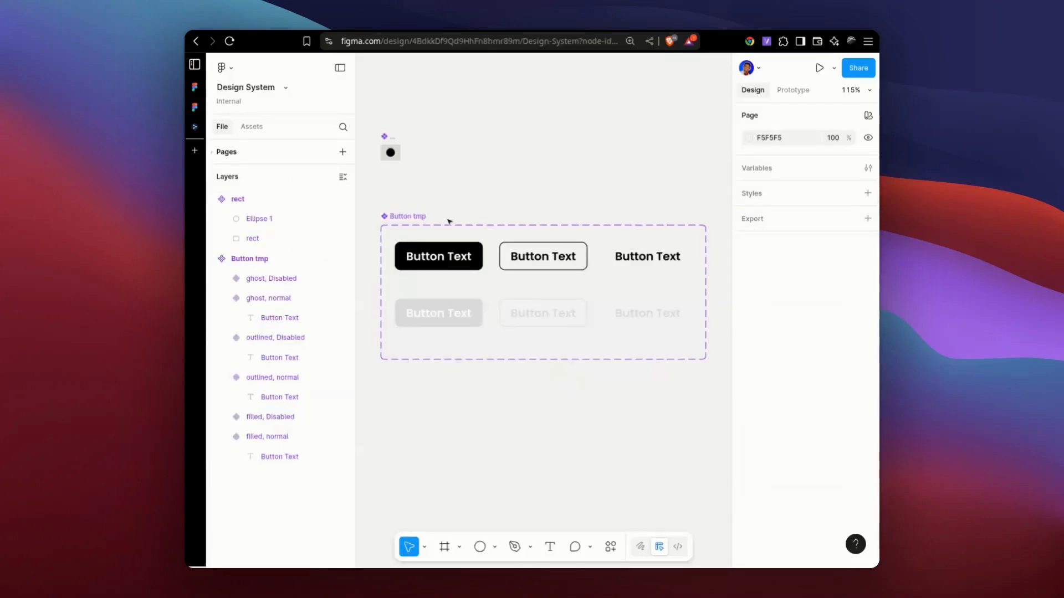
In the Design System file, move the small rect component slightly closer to the Button tmp set.
drag(391, 146, 397, 164)
click(470, 186)
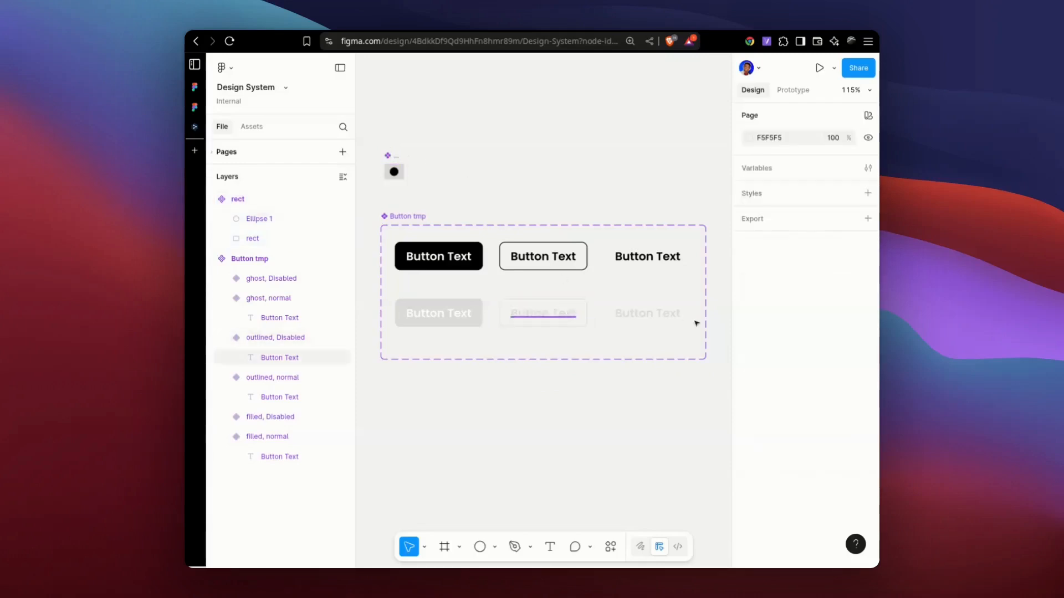
Try to clear the state value of the ghost variant in the second row of Button tmp.
click(663, 306)
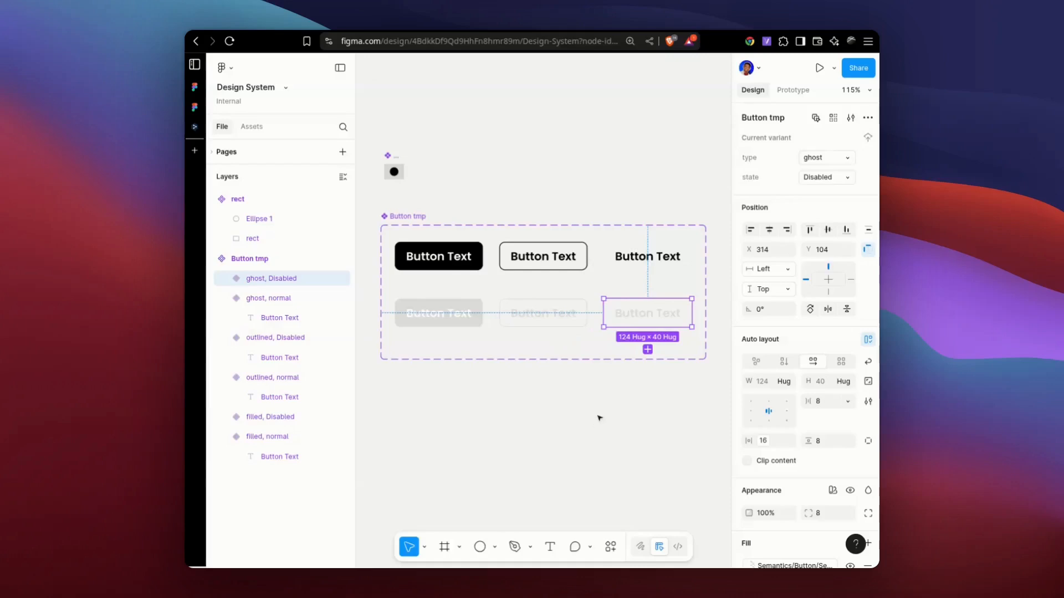
click(833, 178)
key(BackSpace)
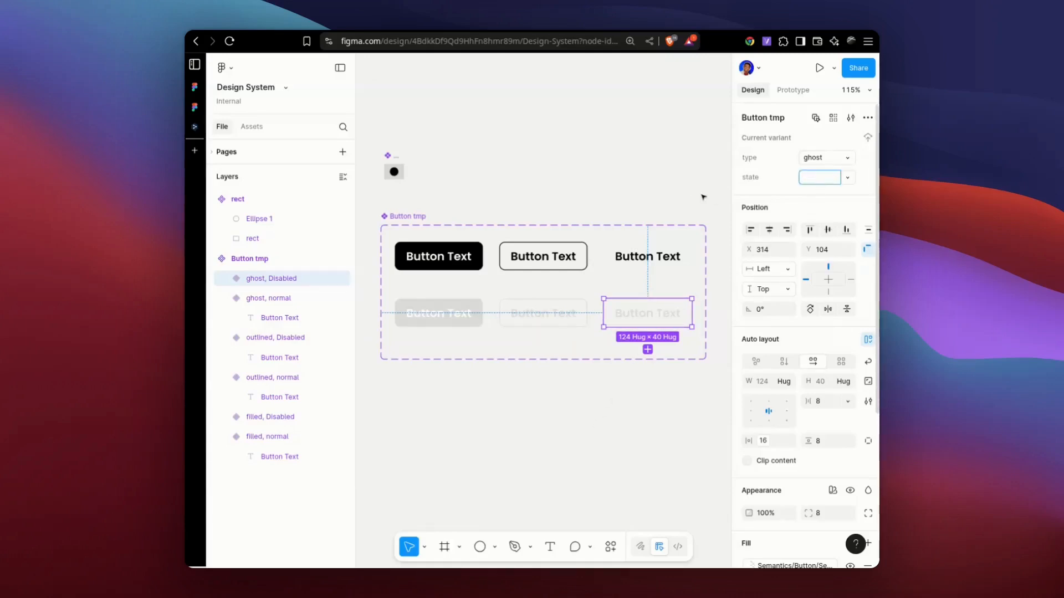
click(688, 176)
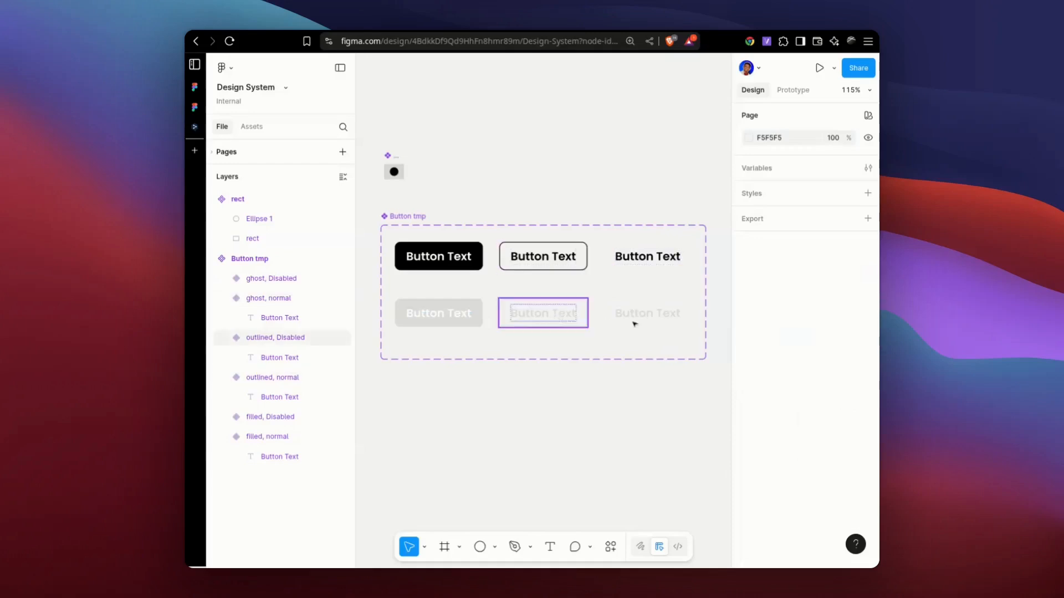
Examine the type and state properties of the Button tmp set and of its individual outlined and ghost variants.
click(609, 316)
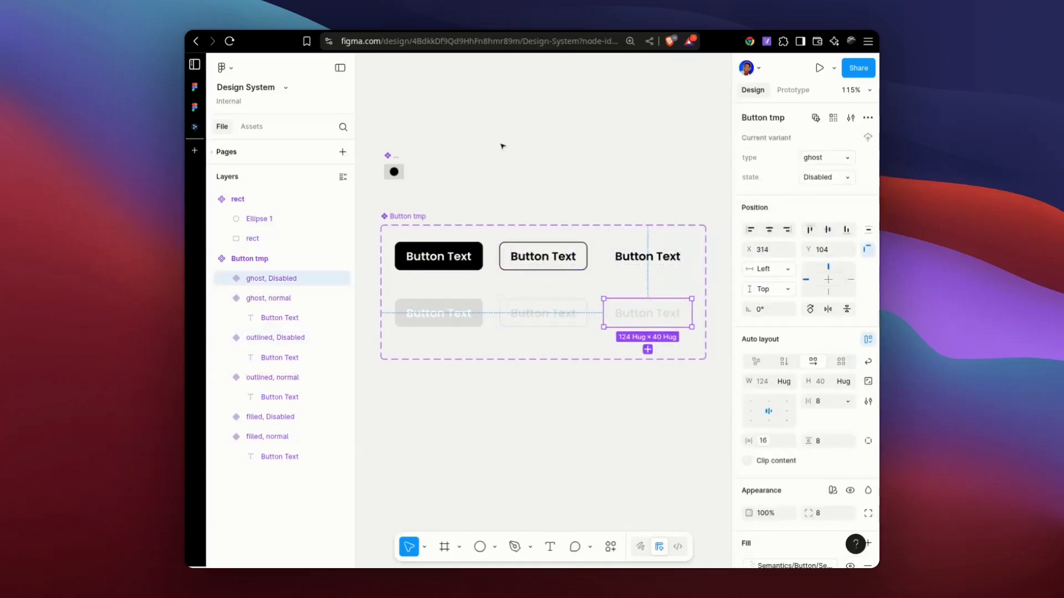
click(508, 197)
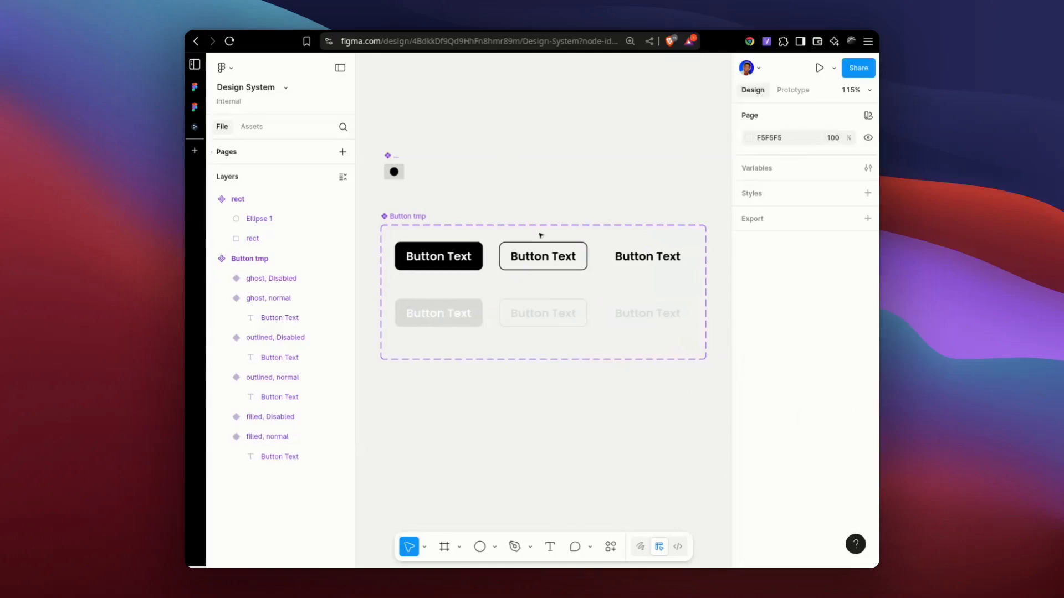
click(408, 224)
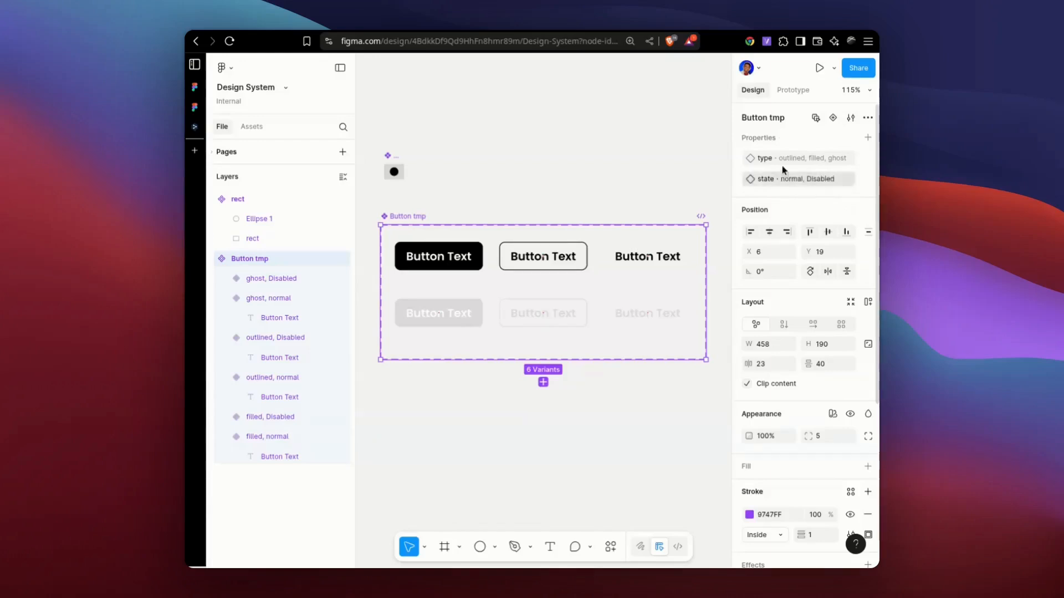
click(547, 156)
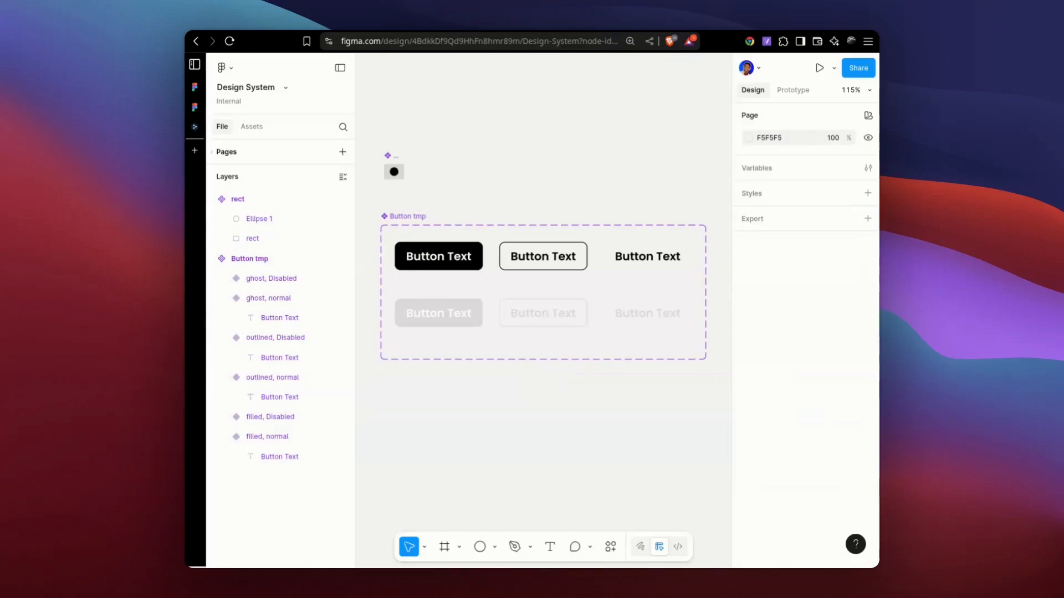
double_click(667, 258)
key(Escape)
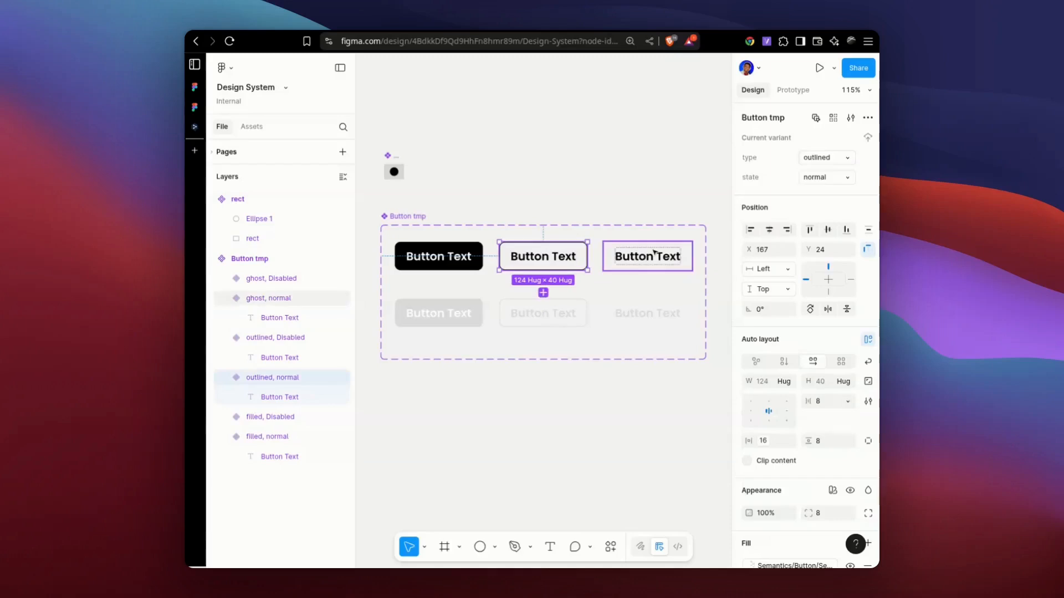
click(641, 314)
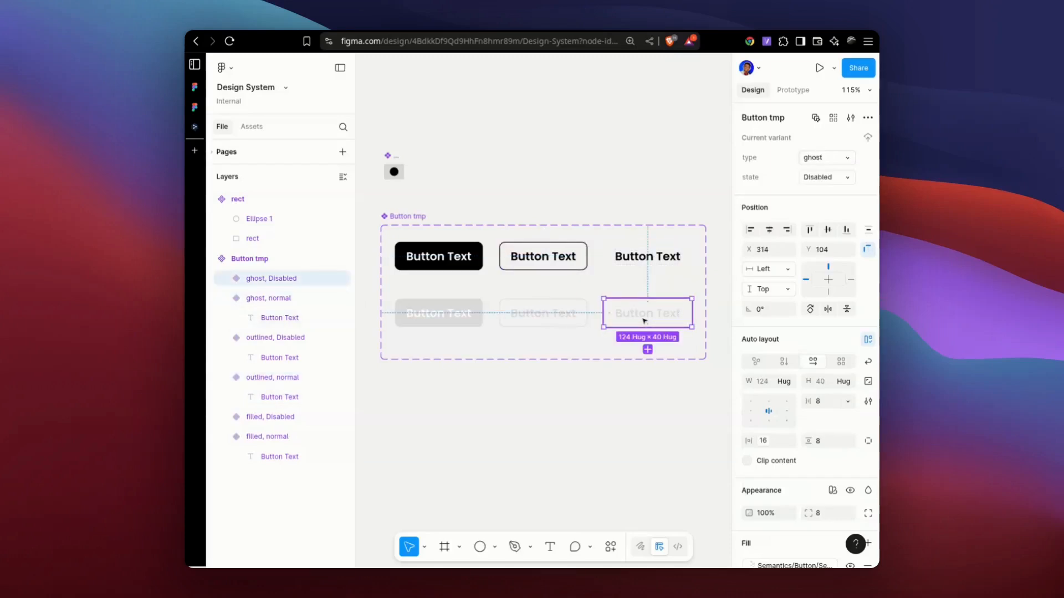
click(540, 321)
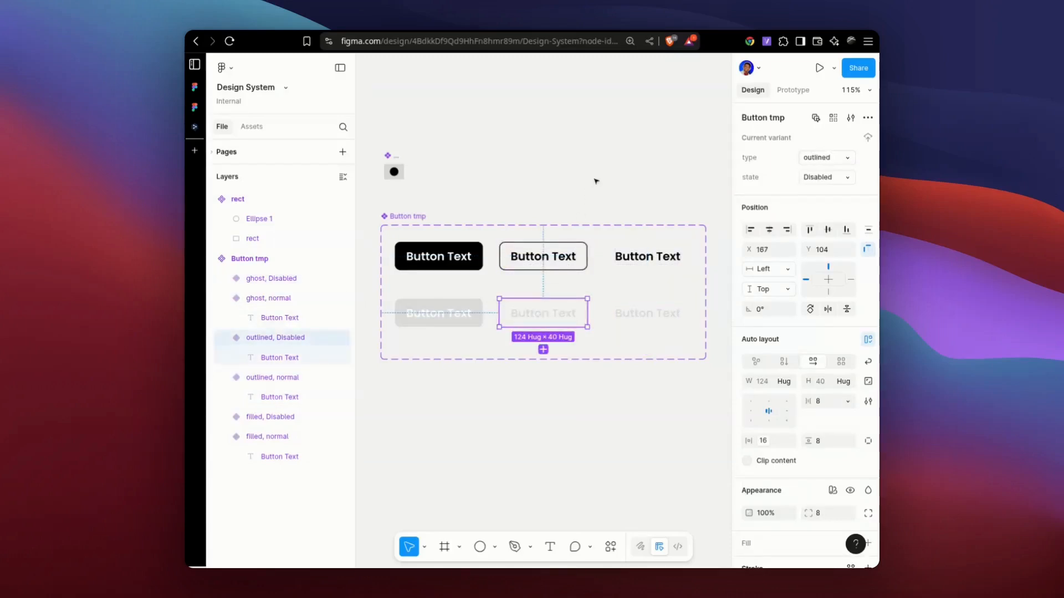
click(596, 209)
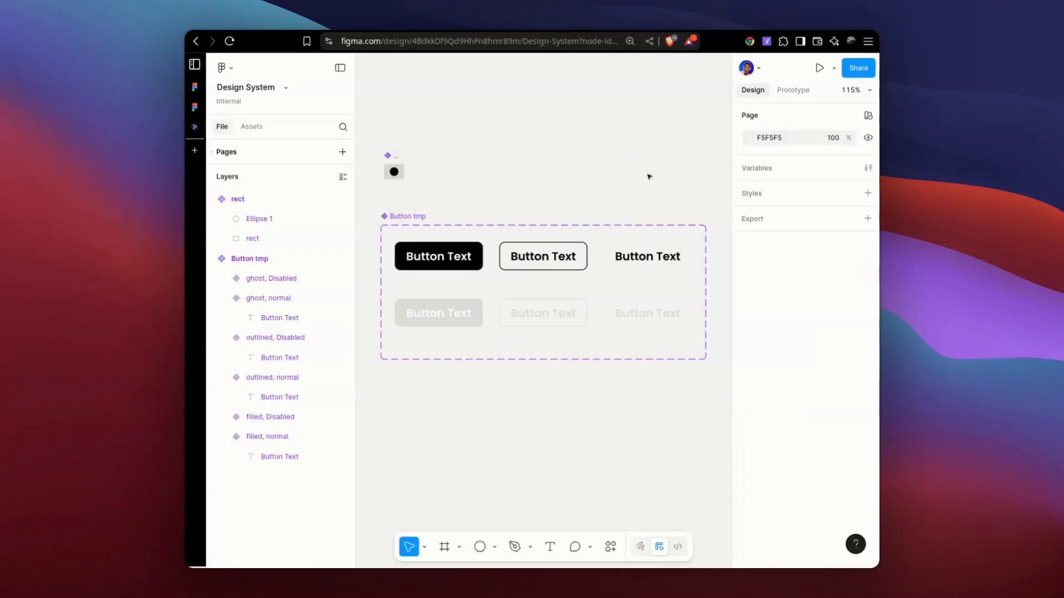